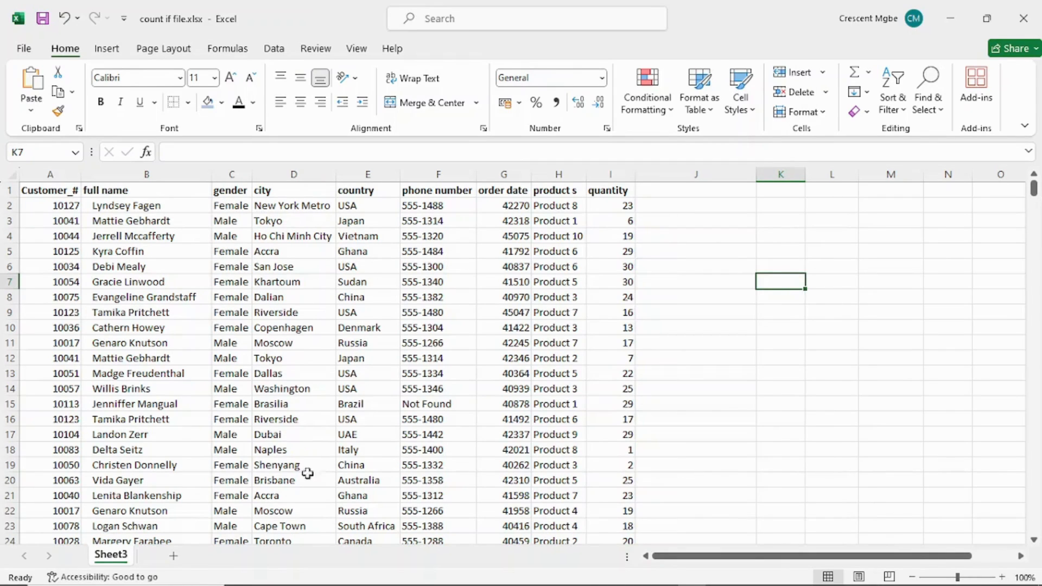
# Add a new worksheet and copy the range A1:D21 from Sheet3 into it, starting at cell A1.
pyautogui.click(819, 242)
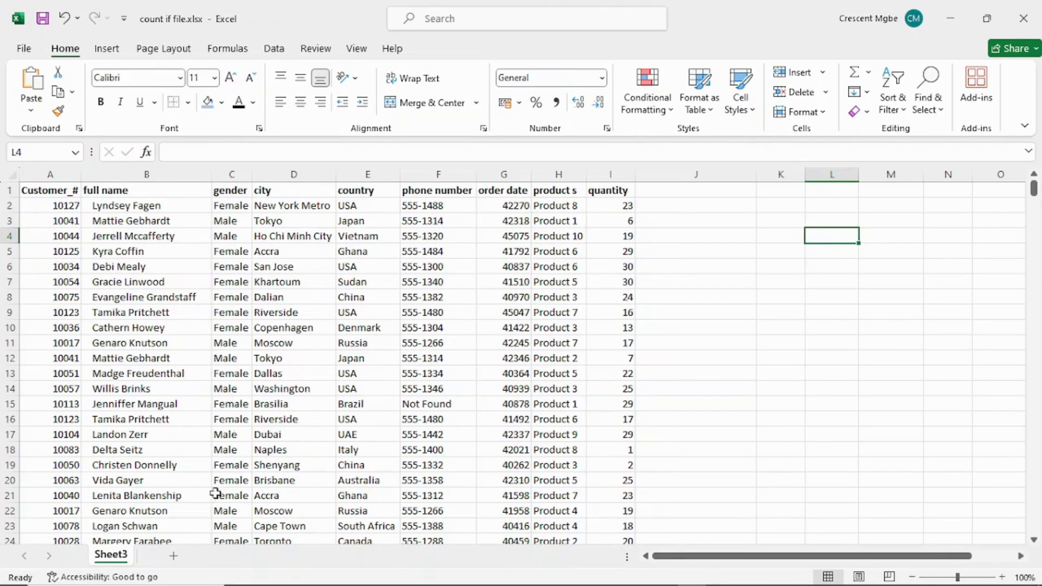
pyautogui.click(163, 557)
pyautogui.click(111, 554)
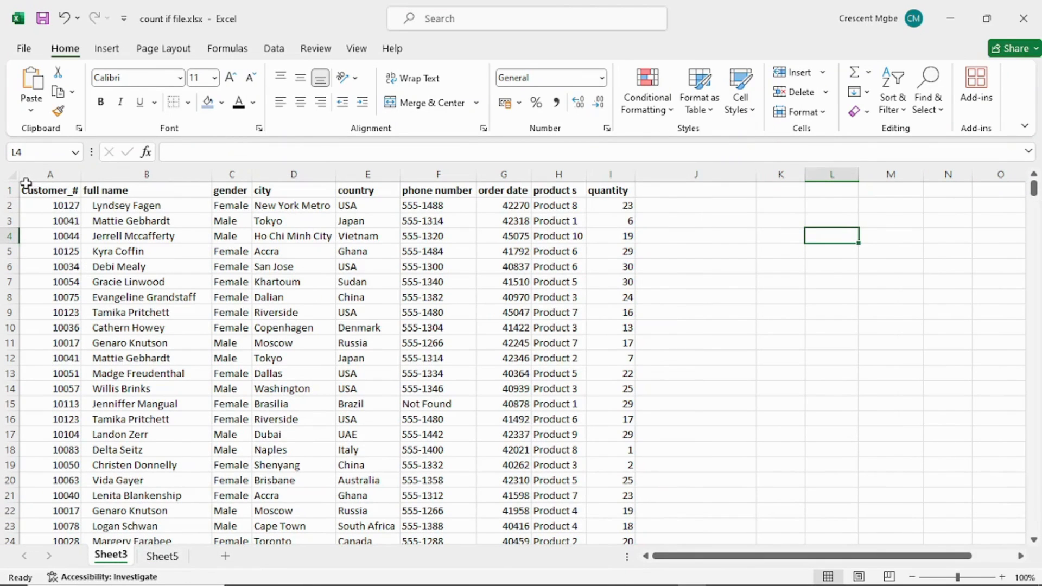
pyautogui.moveTo(23, 185); pyautogui.dragTo(308, 495)
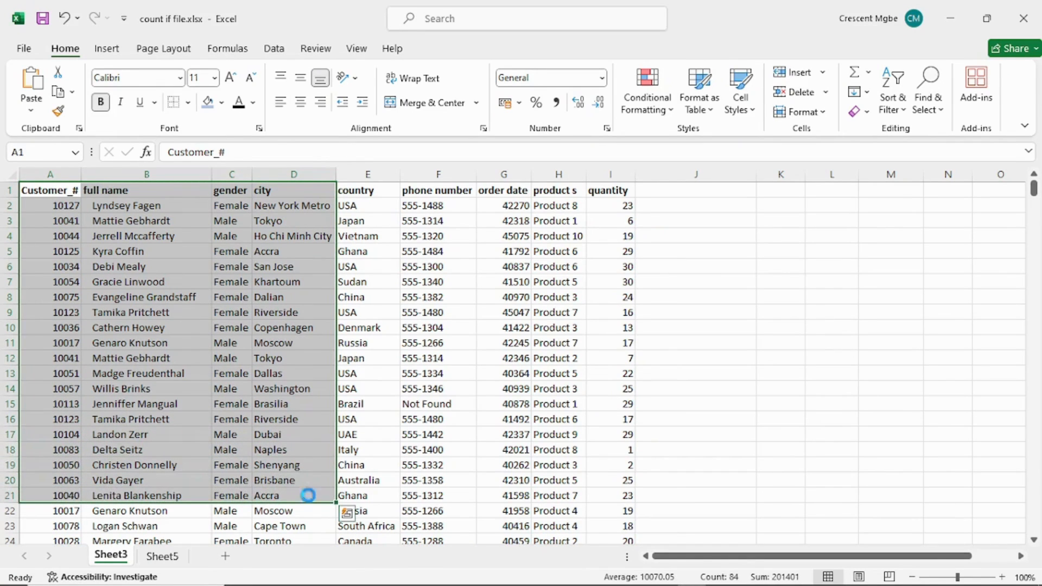
pyautogui.hotkey('ctrl', 'c')
pyautogui.click(175, 560)
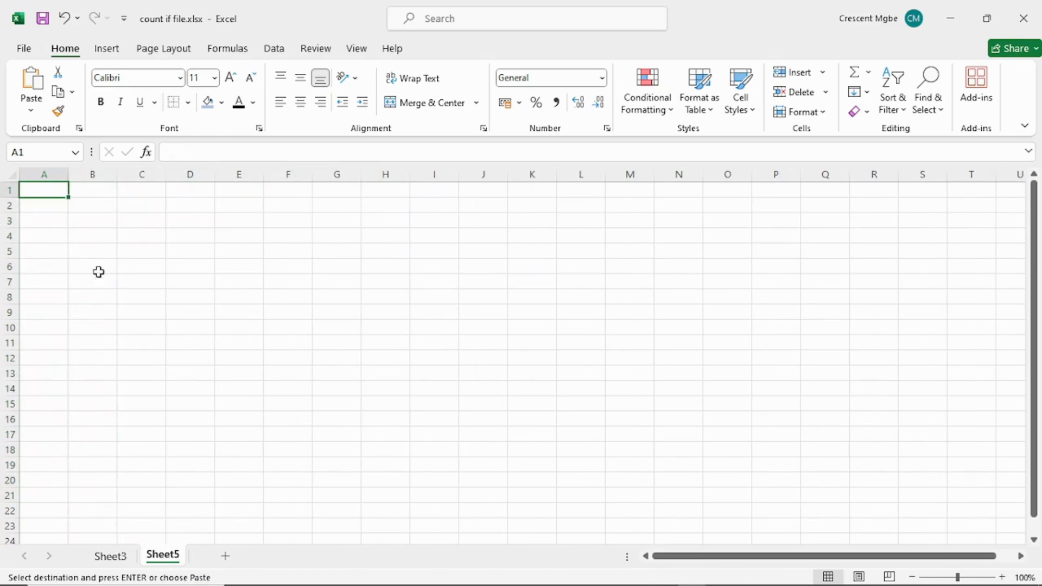
pyautogui.hotkey('ctrl', 'v')
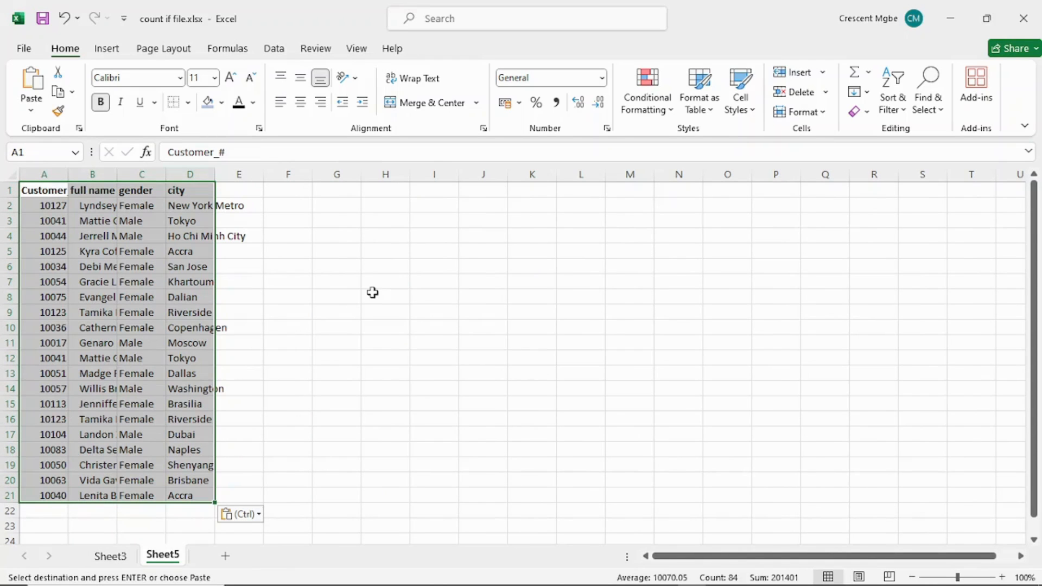
# Autofit all column widths on the new sheet to the pasted data.
pyautogui.click(11, 173)
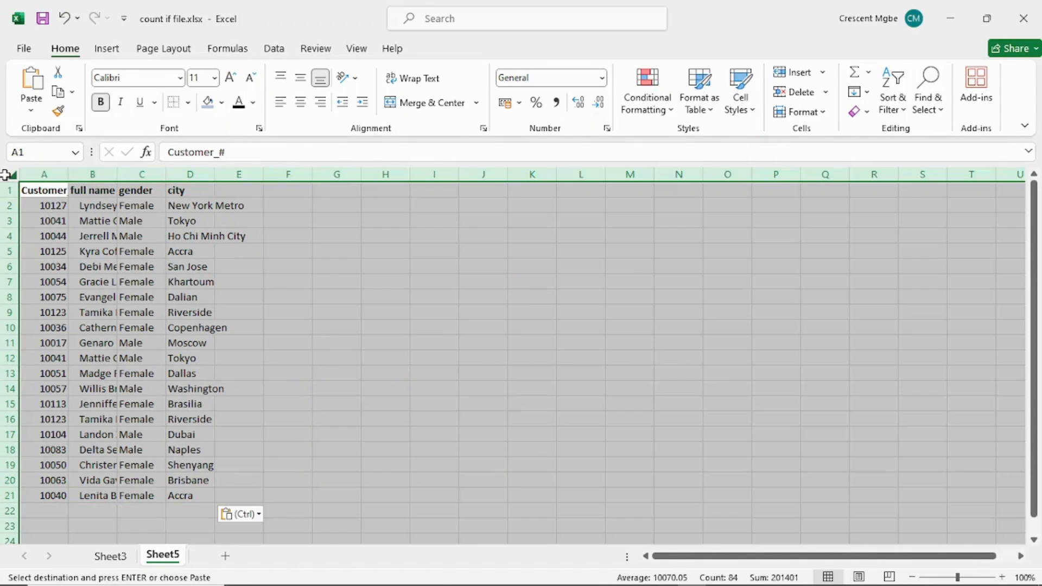
pyautogui.doubleClick(119, 172)
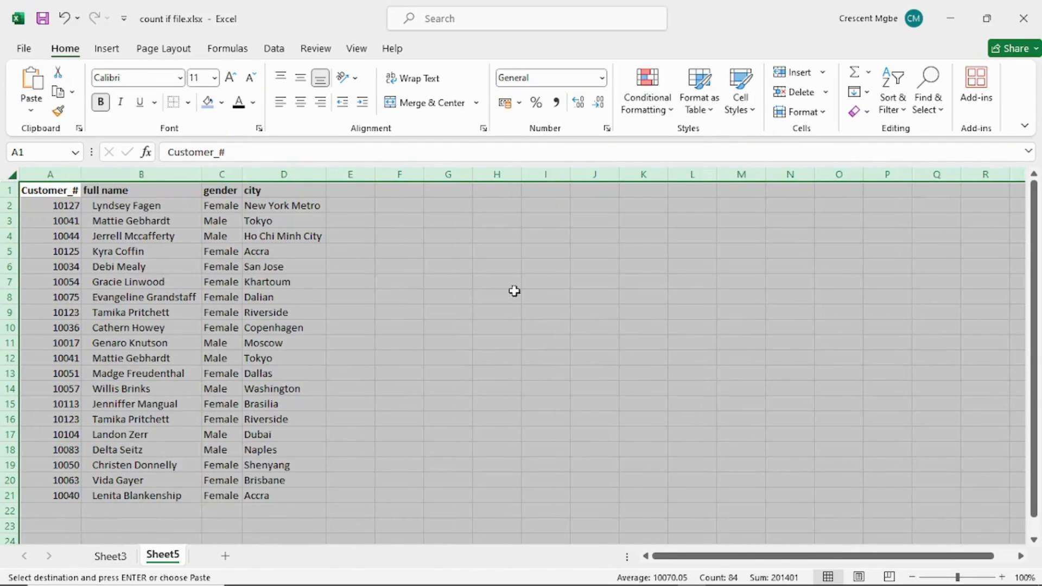
pyautogui.click(514, 293)
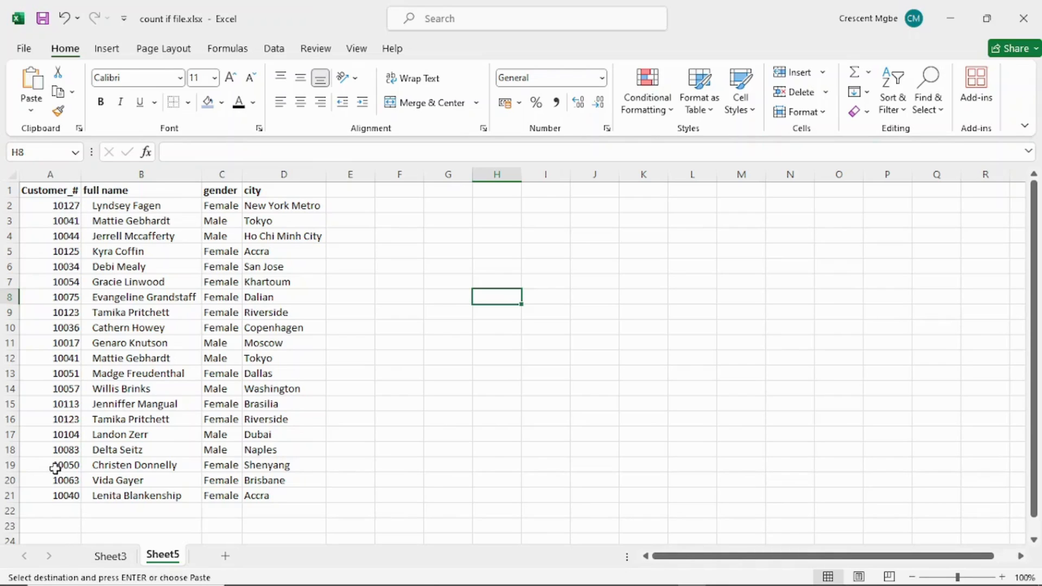
# Enter the label "Customer ID" in cell H4 and "Name" in cell I4.
pyautogui.click(509, 237)
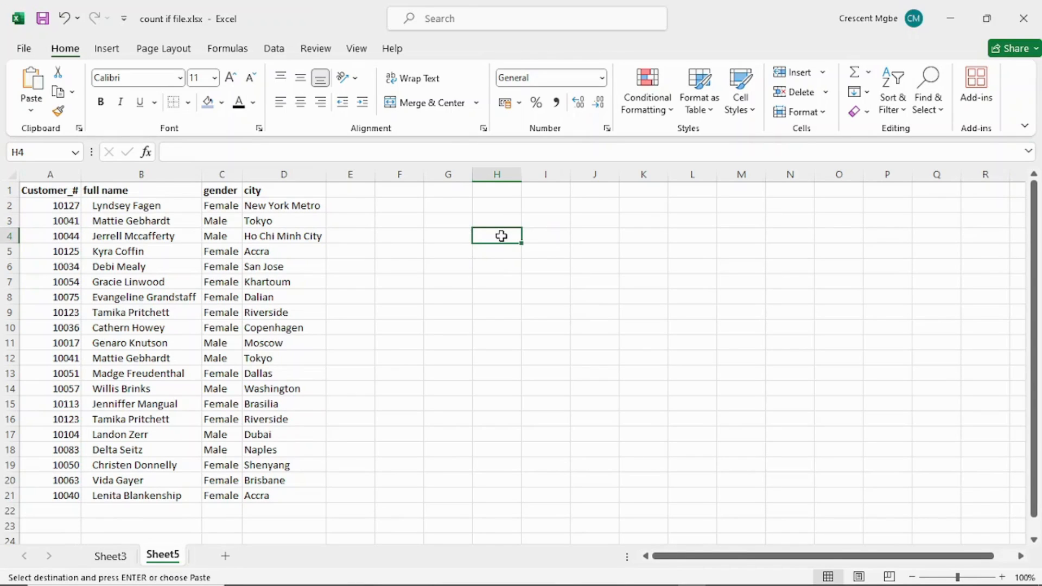
pyautogui.write('c')
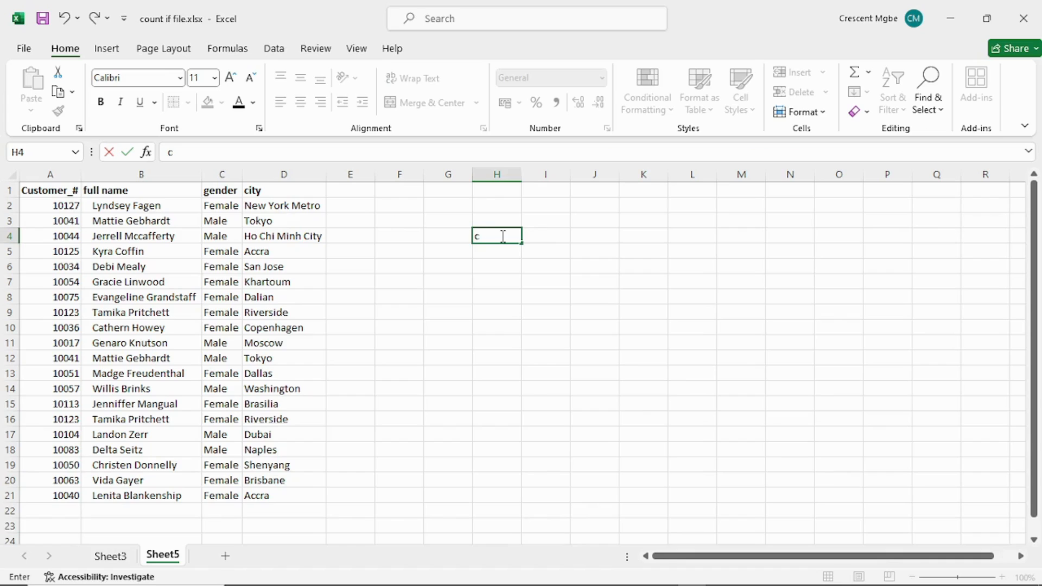
pyautogui.write('Customer ID')
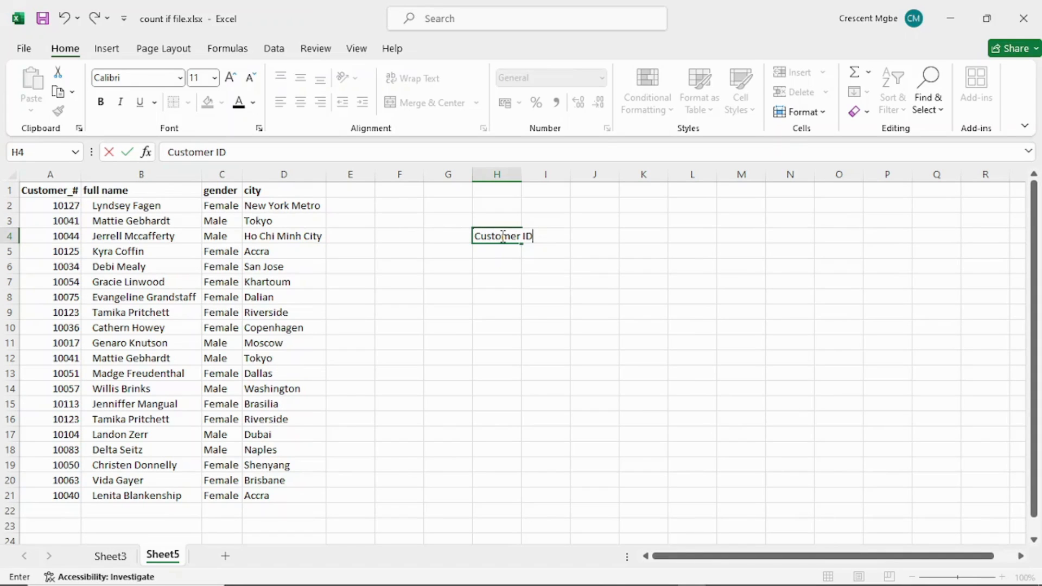
pyautogui.click(607, 239)
pyautogui.click(554, 237)
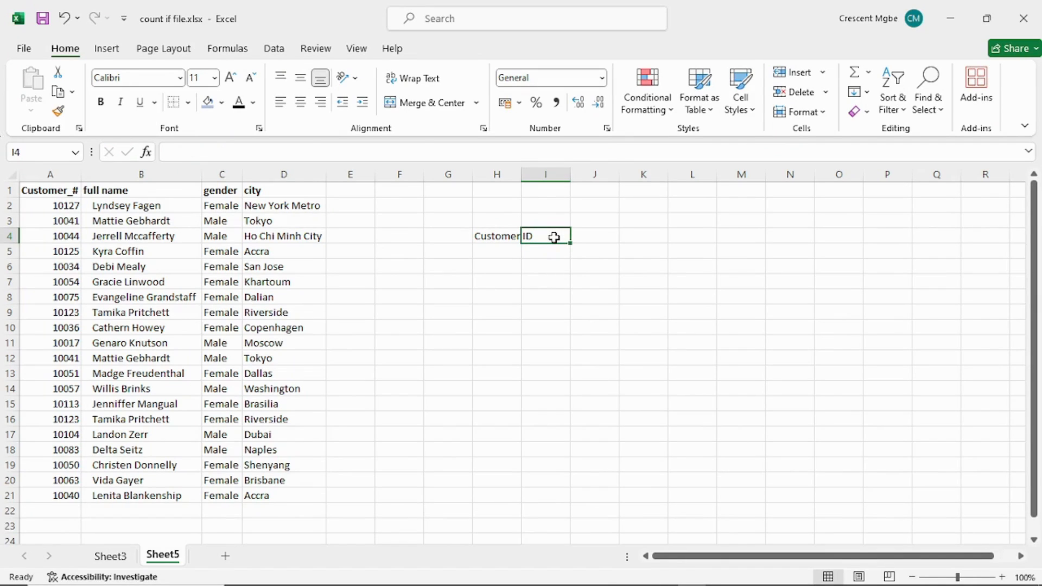
pyautogui.write('NA')
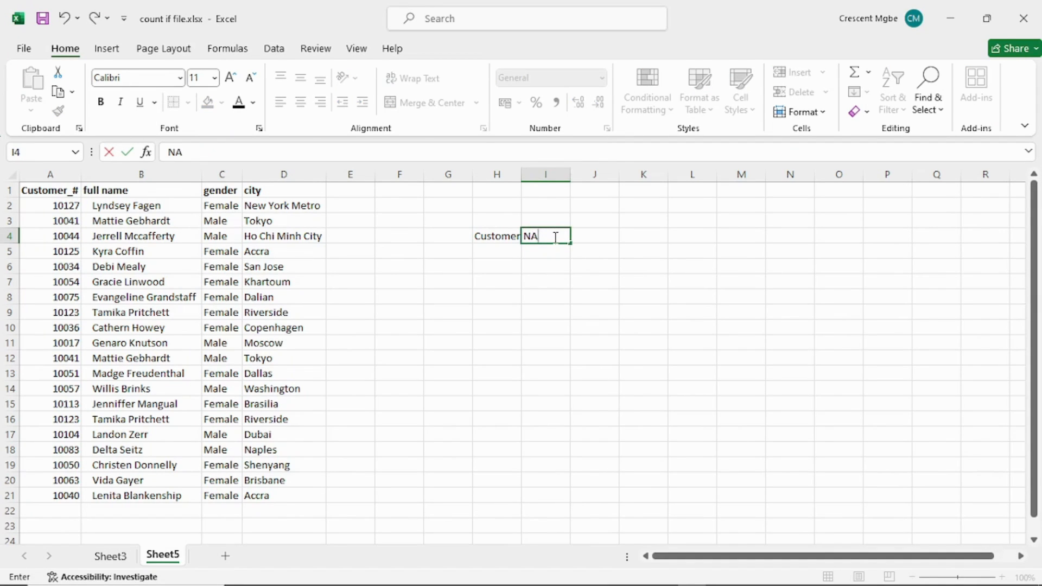
pyautogui.press('BackSpace')
pyautogui.write('ame')
pyautogui.click(605, 237)
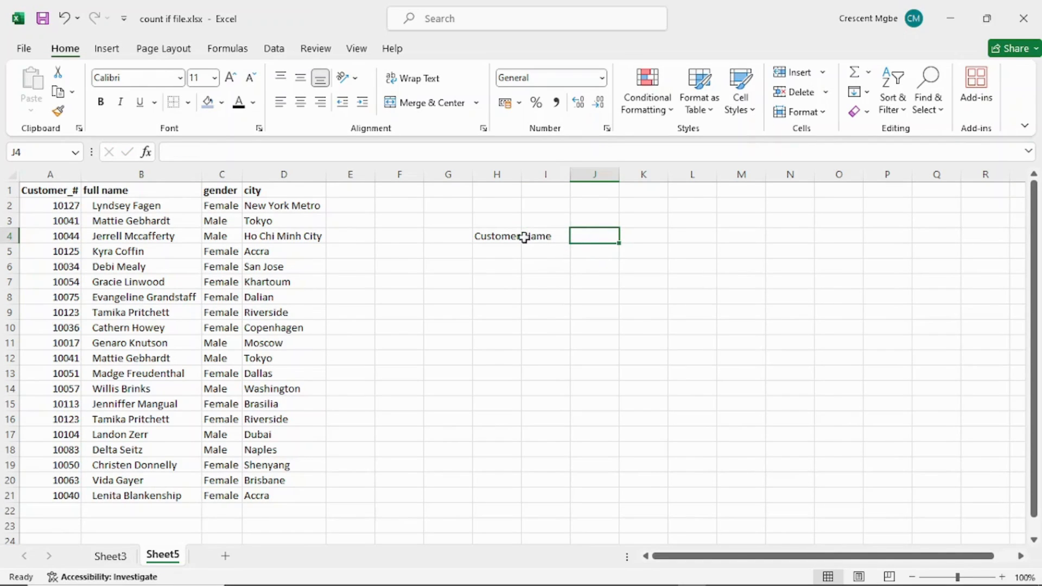
# Autofit column H to the width of the "Customer ID" label.
pyautogui.click(495, 236)
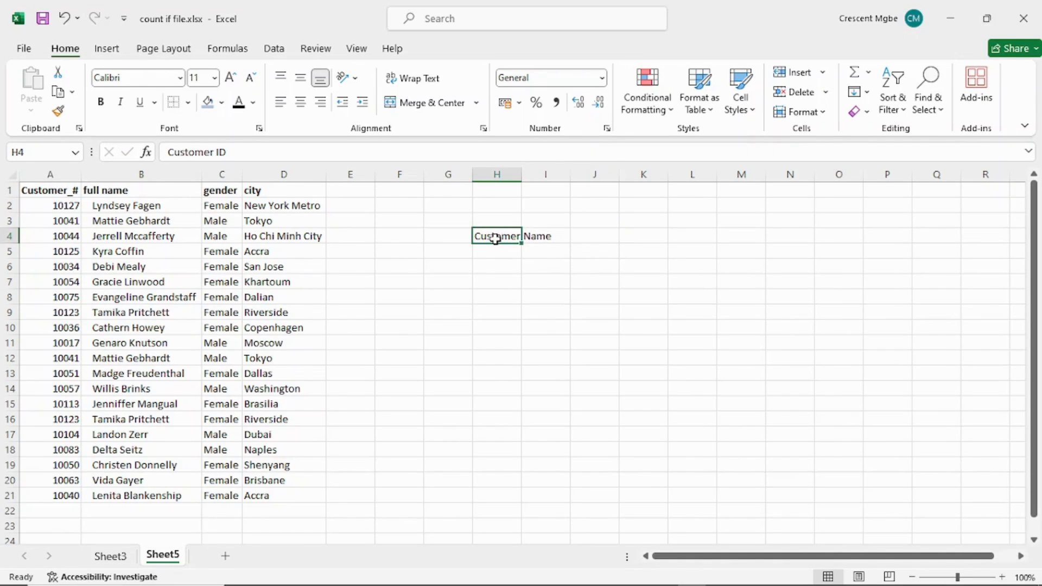
pyautogui.doubleClick(522, 170)
pyautogui.click(468, 236)
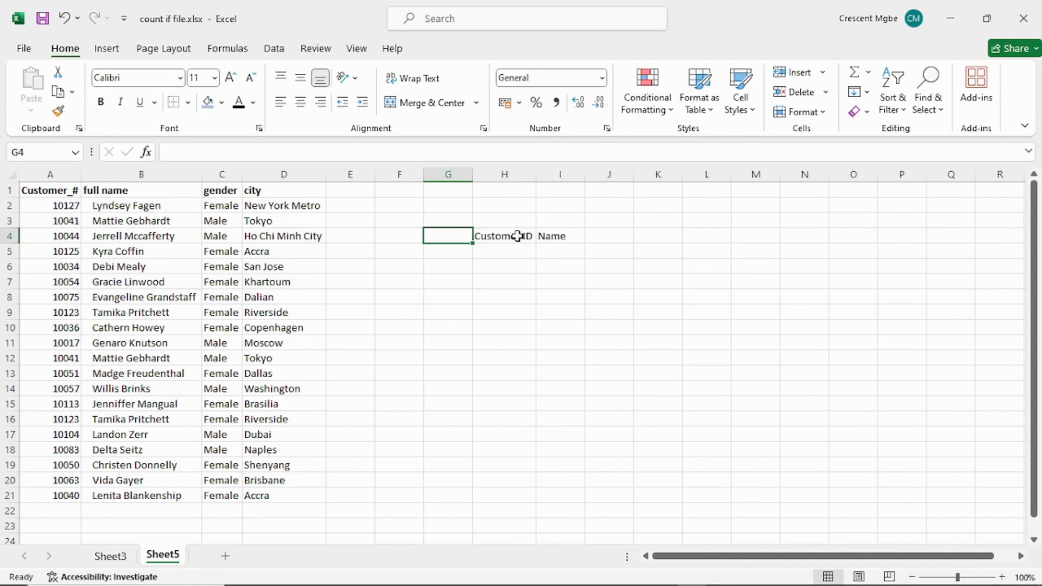
# Move the "Name" label from I4 to H5, directly below "Customer ID".
pyautogui.click(517, 236)
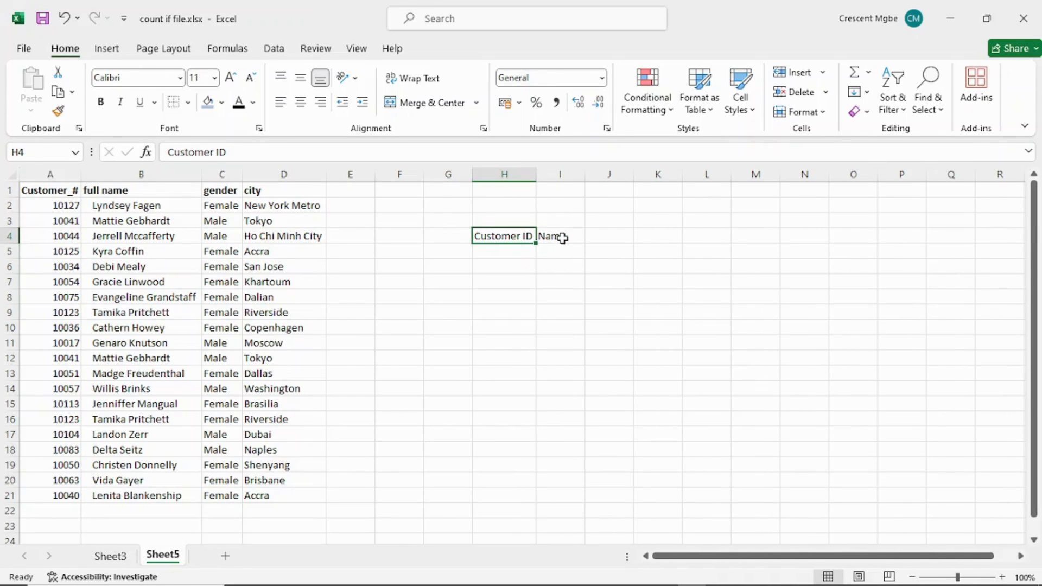
pyautogui.click(560, 236)
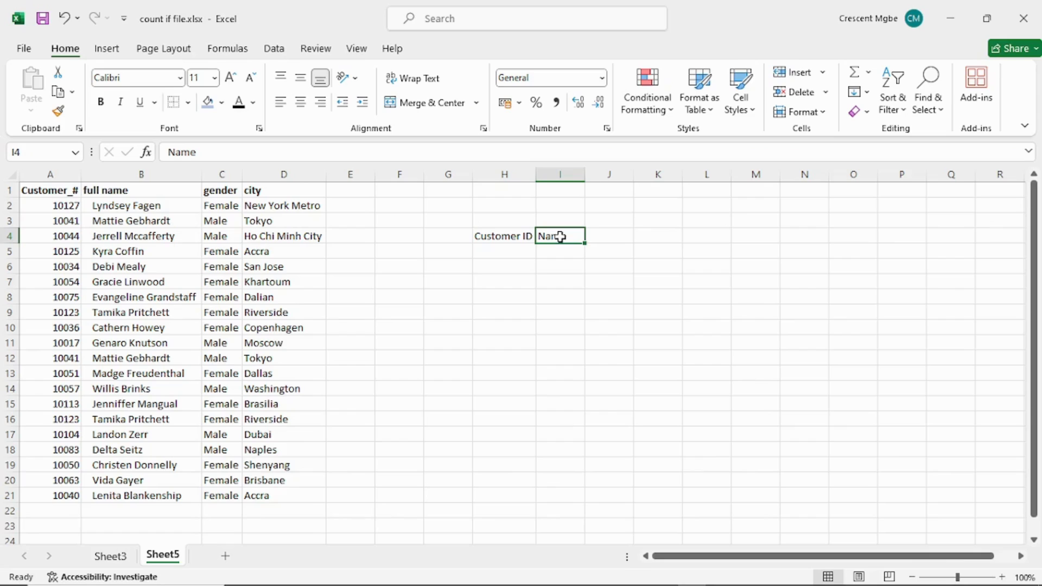
pyautogui.hotkey('ctrl', 'x')
pyautogui.click(509, 250)
pyautogui.hotkey('ctrl', 'v')
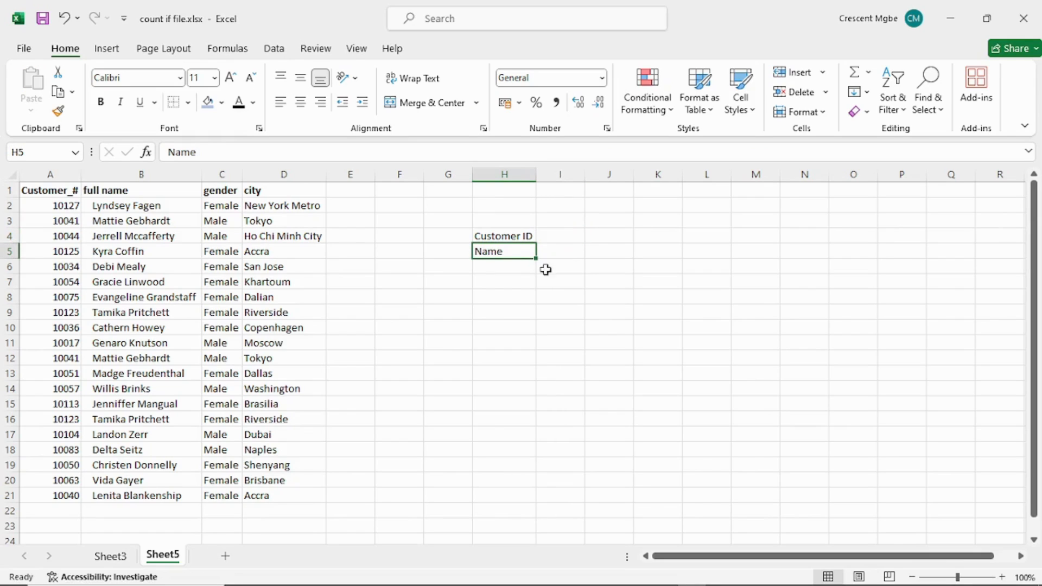
# Enter the customer number from row 2 of the table in I4, beside the "Customer ID" label.
pyautogui.click(564, 235)
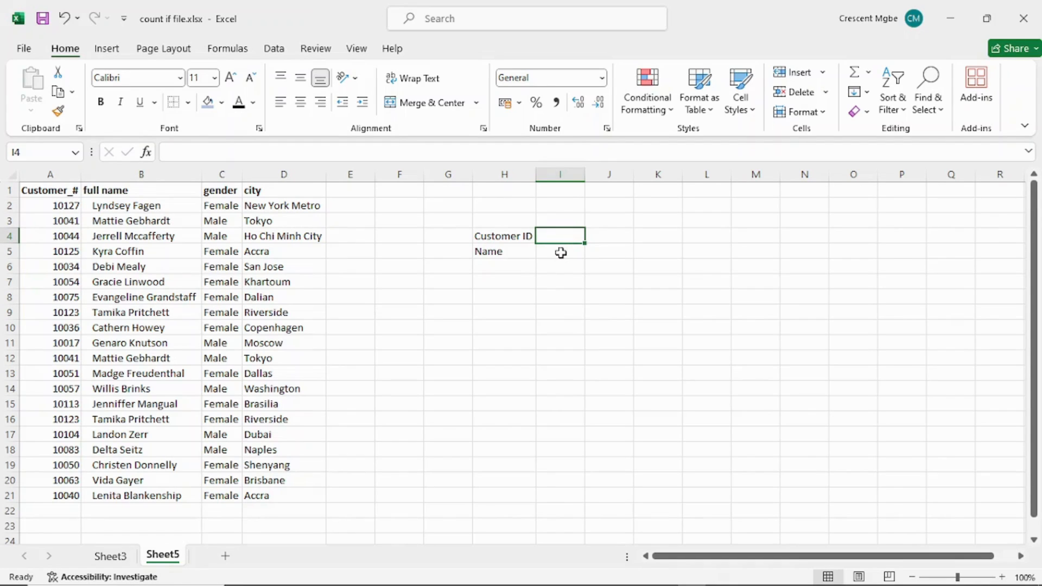
pyautogui.click(560, 252)
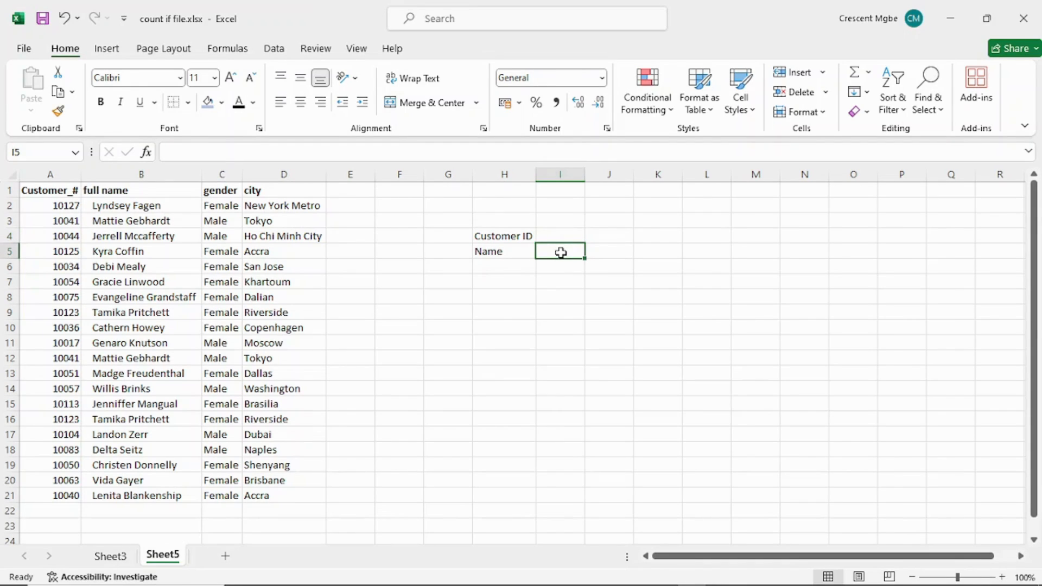
pyautogui.click(558, 235)
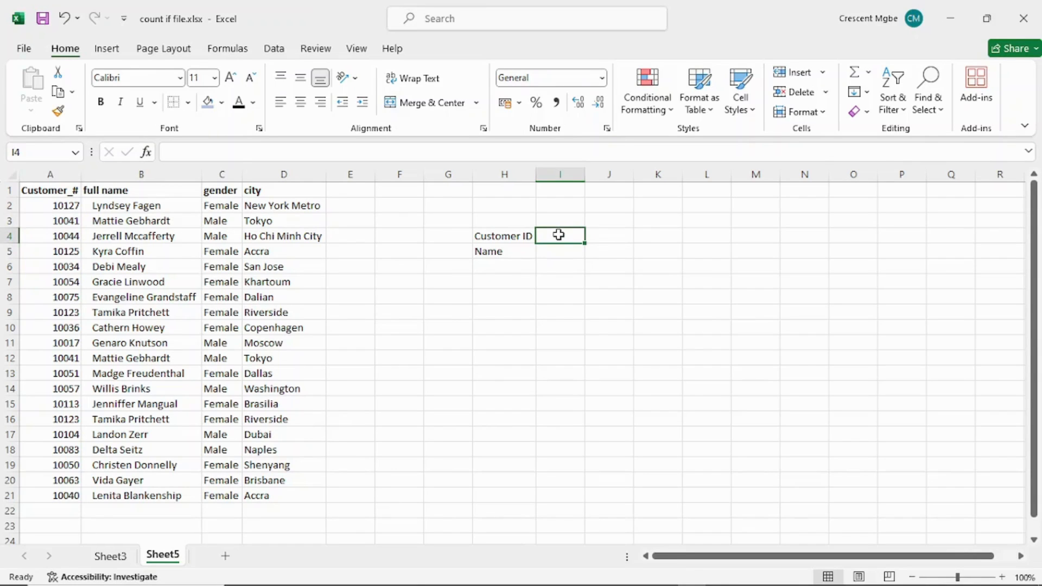
pyautogui.write('1')
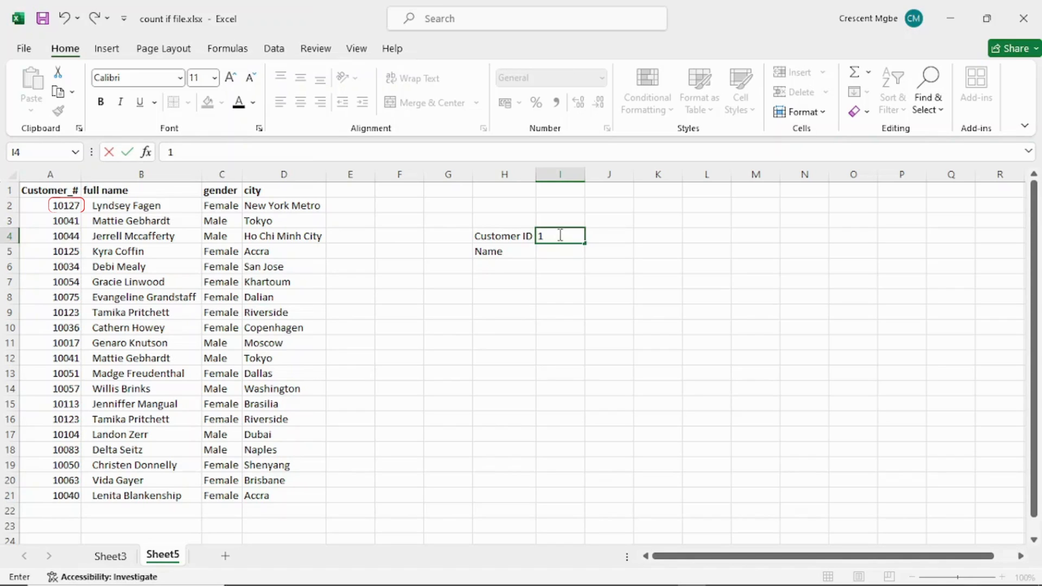
pyautogui.write('0127')
# Start a VLOOKUP formula in cell I5 with I4 as the lookup value.
pyautogui.click(564, 253)
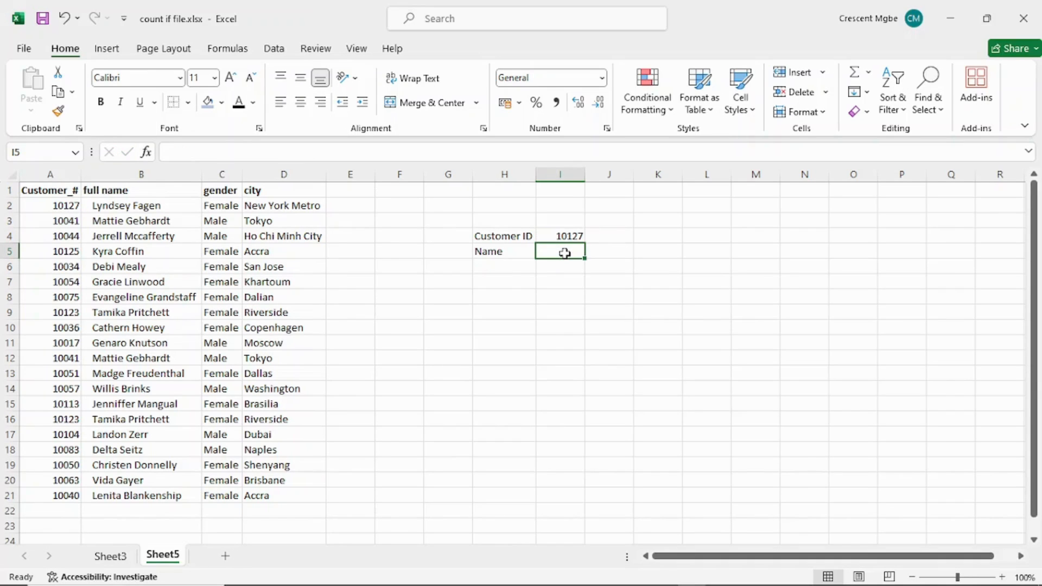
pyautogui.write('=v')
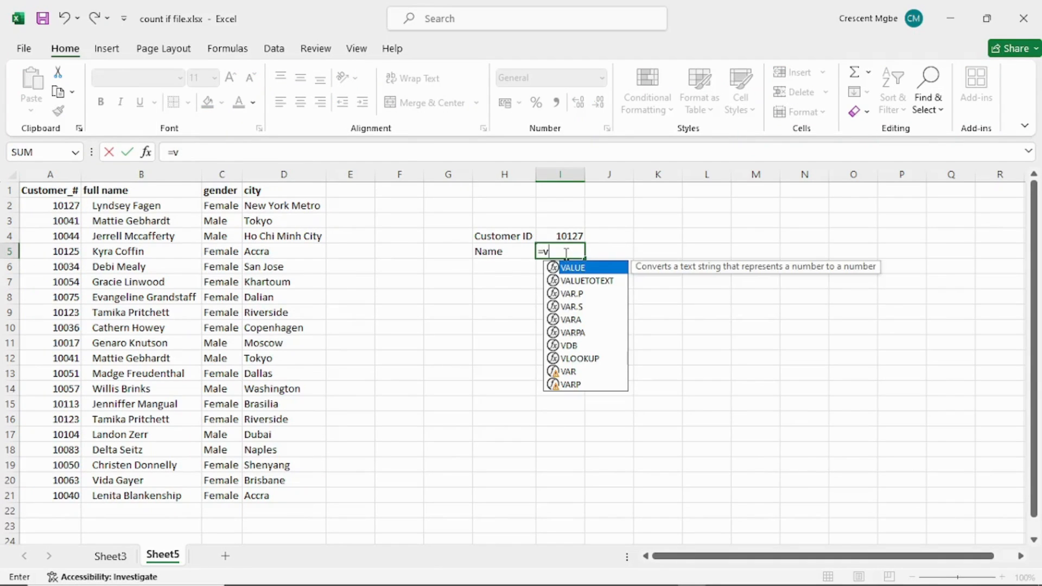
pyautogui.write('loo')
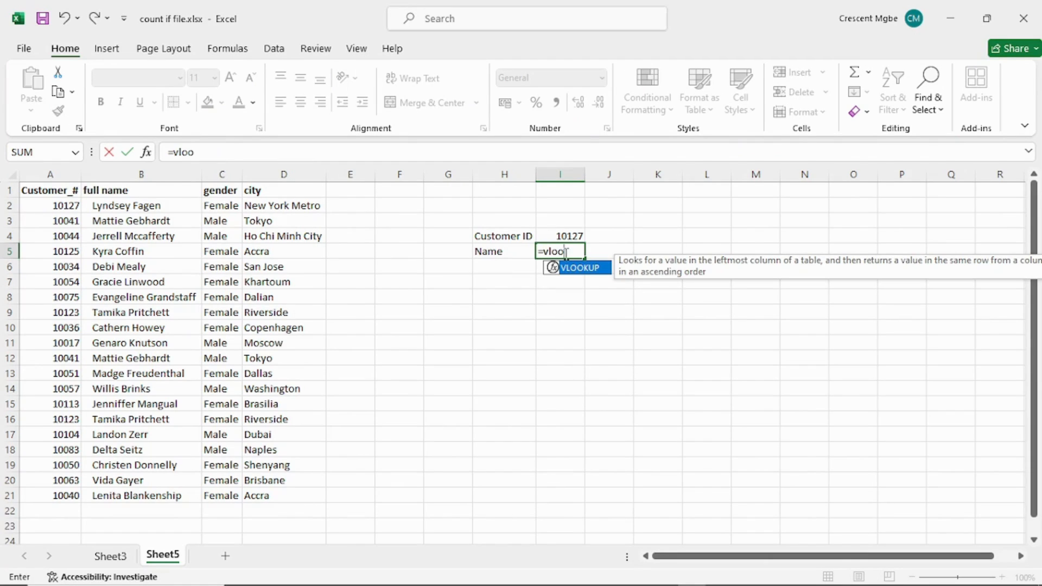
pyautogui.doubleClick(599, 269)
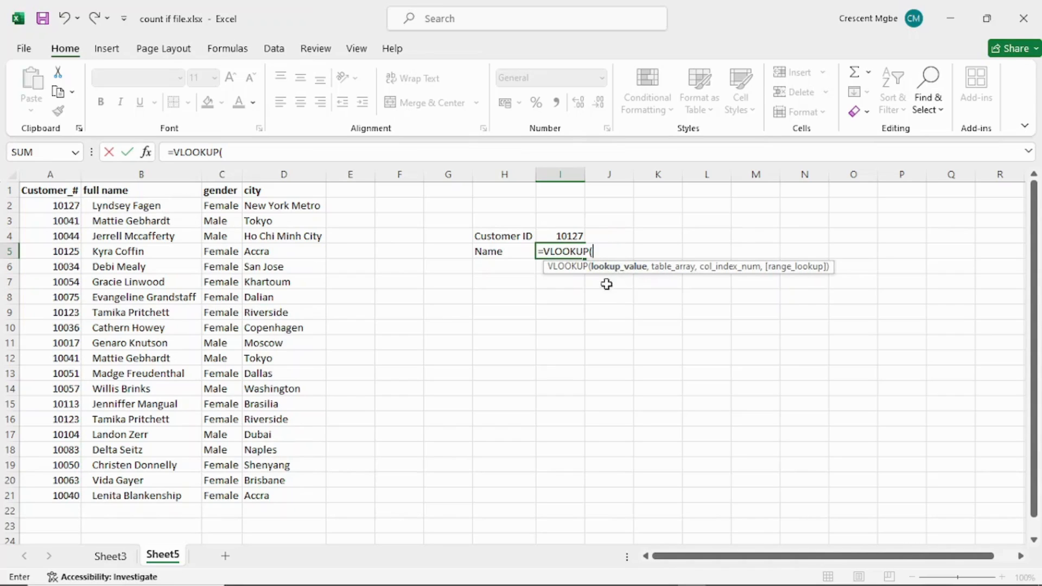
pyautogui.click(568, 235)
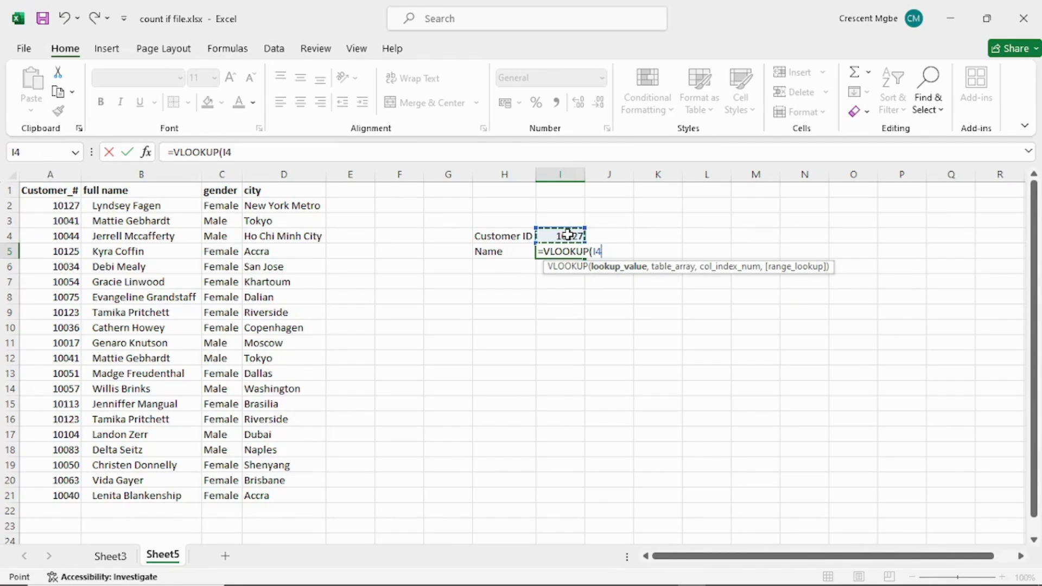
pyautogui.write(',')
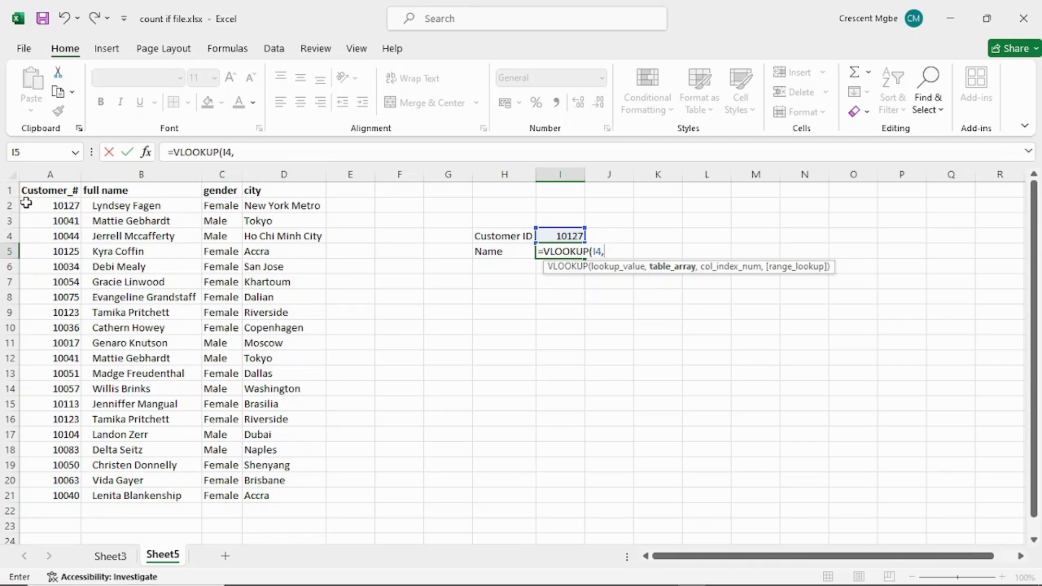
# Complete the VLOOKUP in I5 with table array A2:B21, column index 2 and FALSE for an exact match.
pyautogui.moveTo(29, 203); pyautogui.dragTo(196, 495)
pyautogui.click(1009, 404)
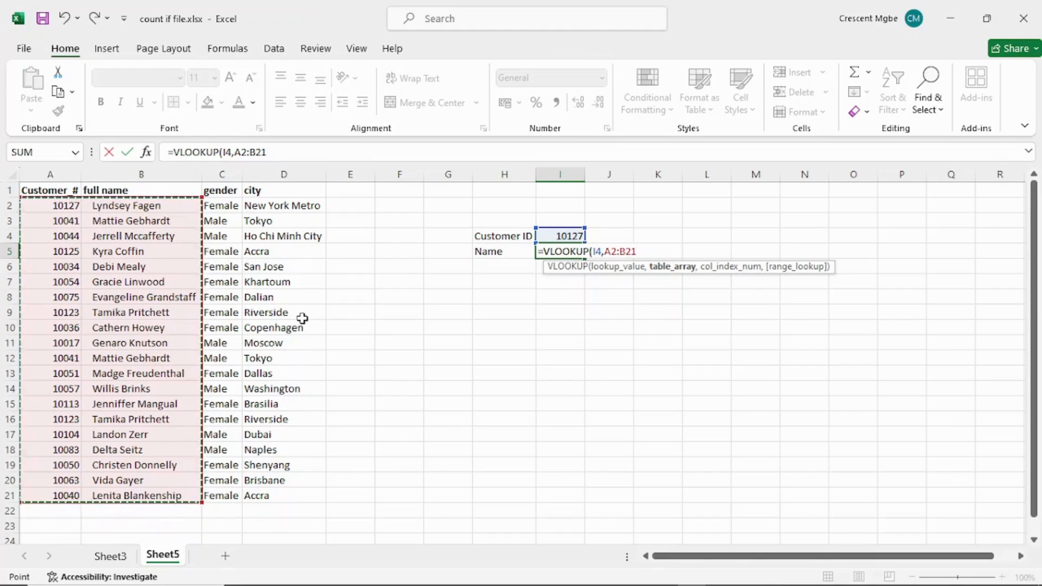
pyautogui.write(',2')
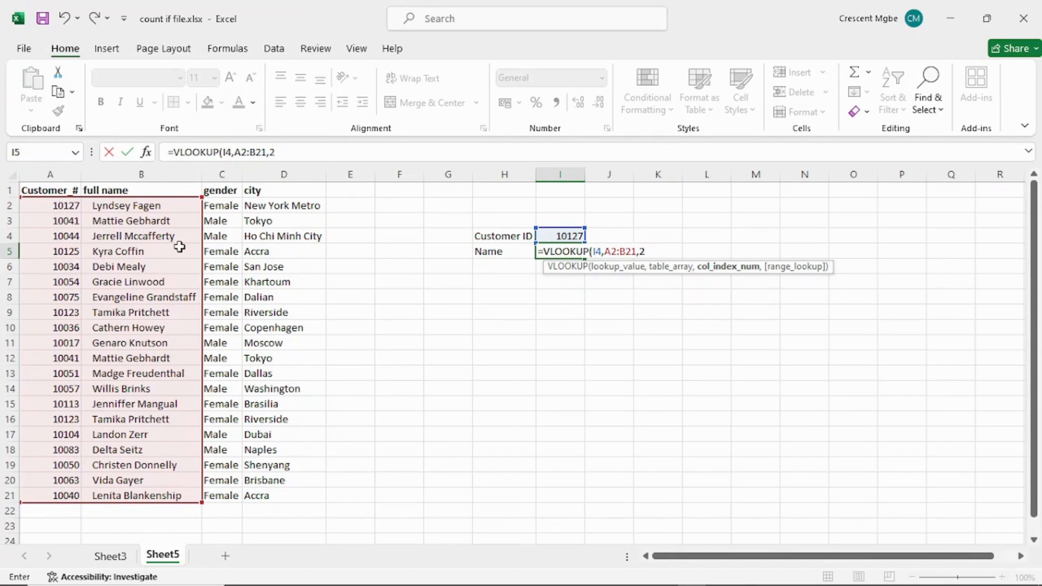
pyautogui.write(',')
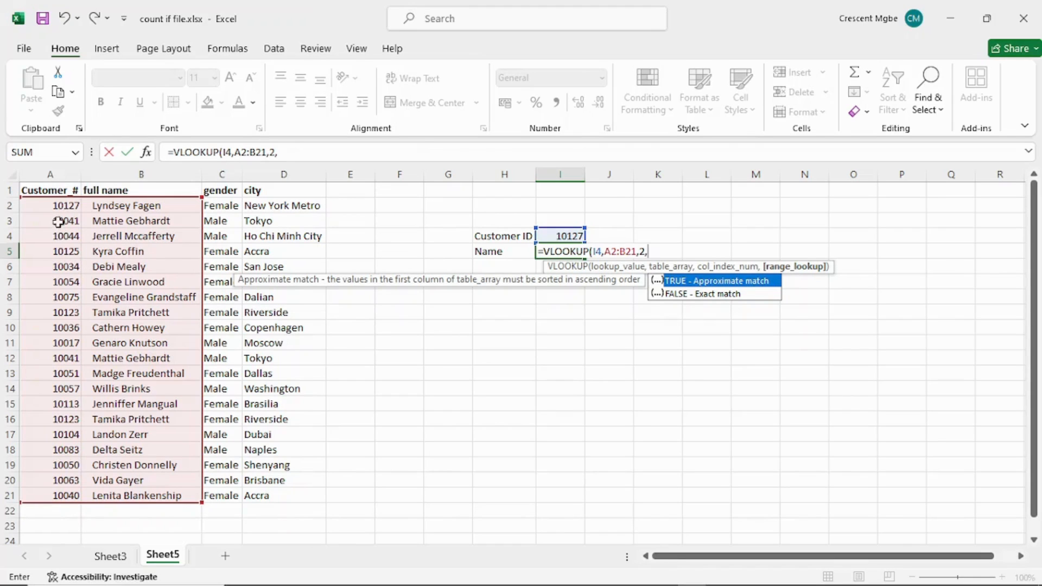
pyautogui.doubleClick(732, 294)
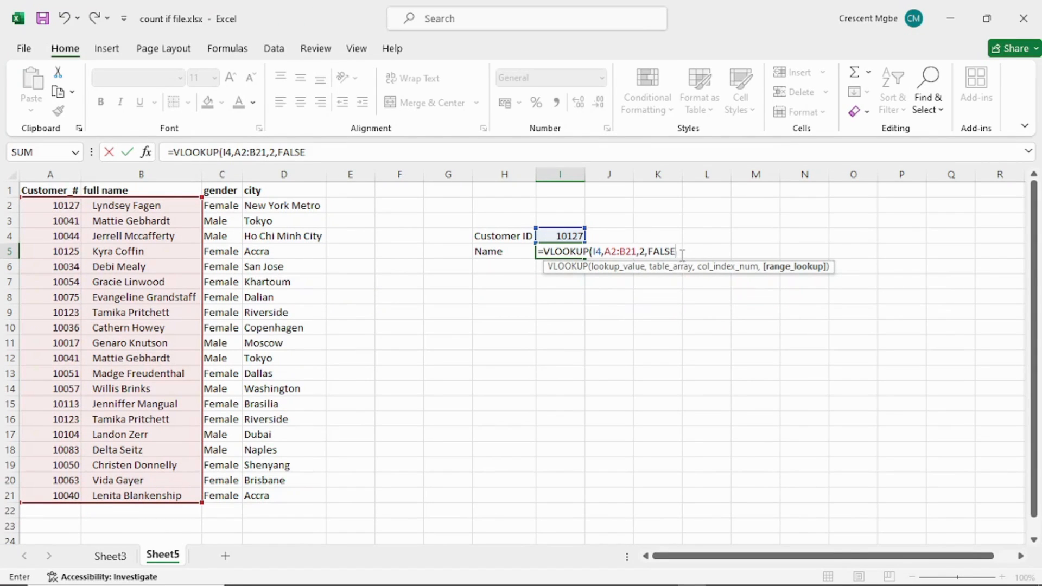
pyautogui.write(')')
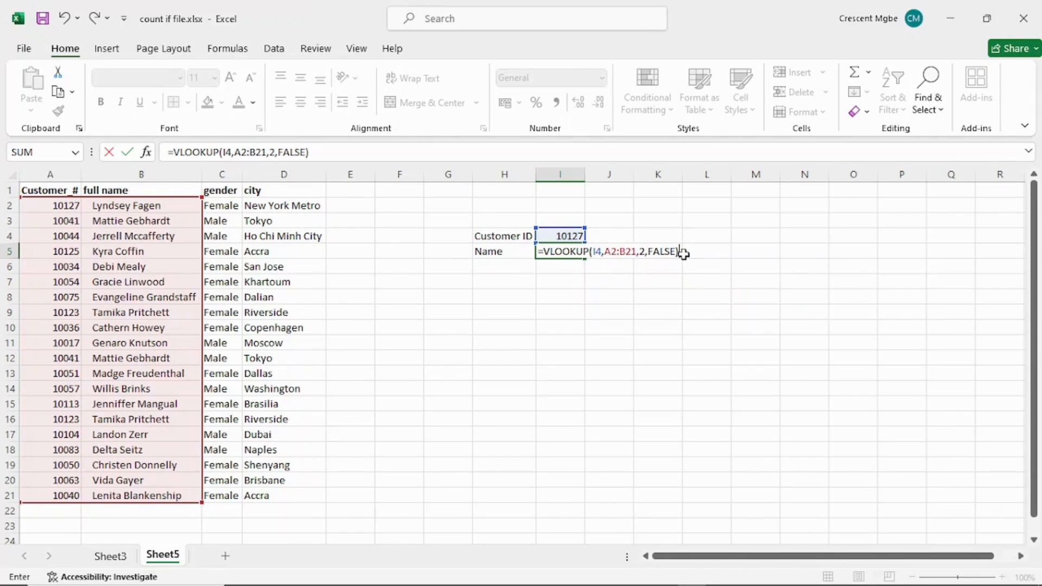
pyautogui.press('Return')
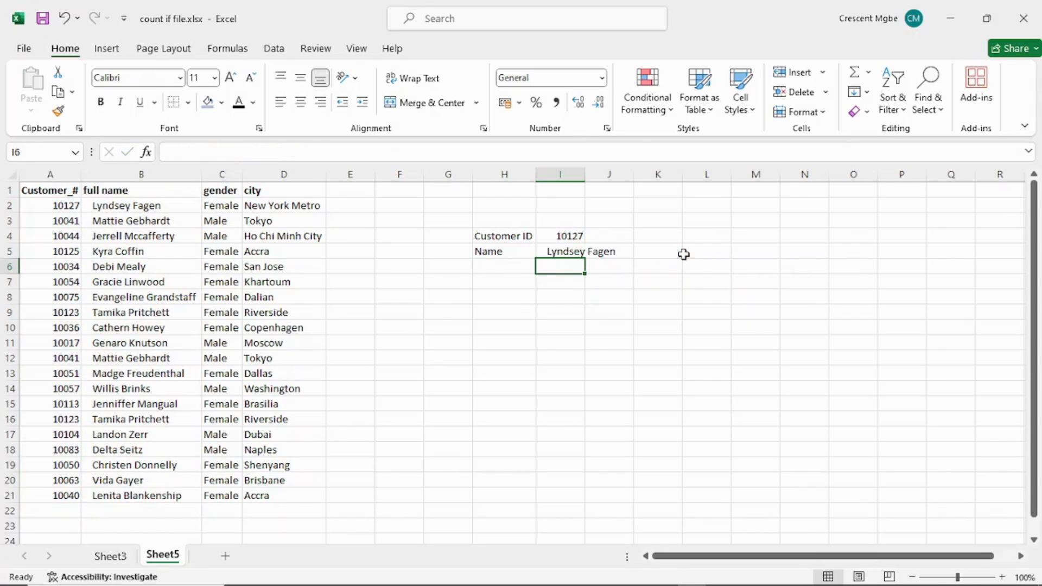
# Auto-fit the width of column I to the looked-up name in I5.
pyautogui.click(641, 280)
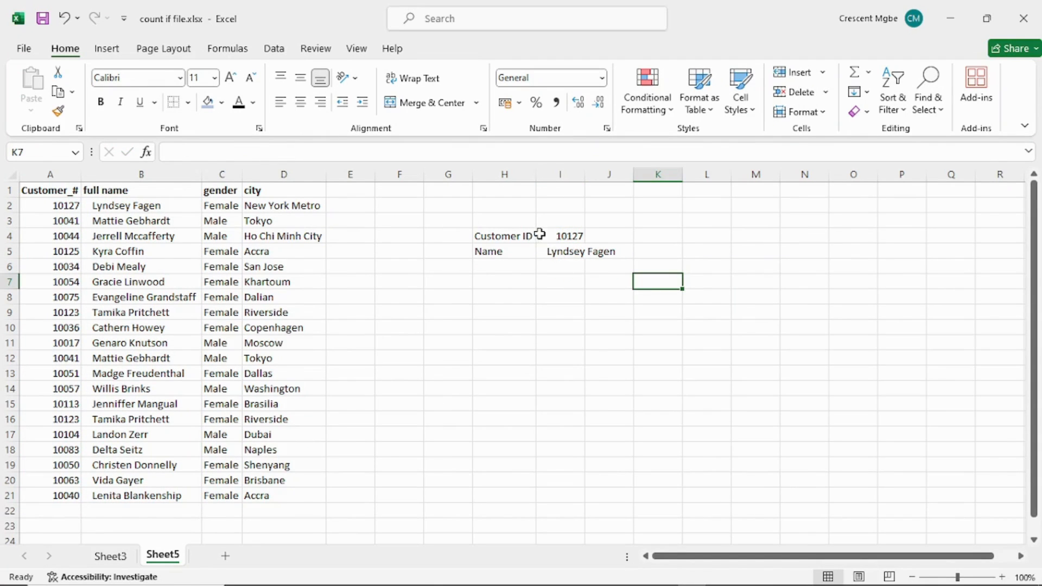
pyautogui.moveTo(539, 233); pyautogui.dragTo(595, 235)
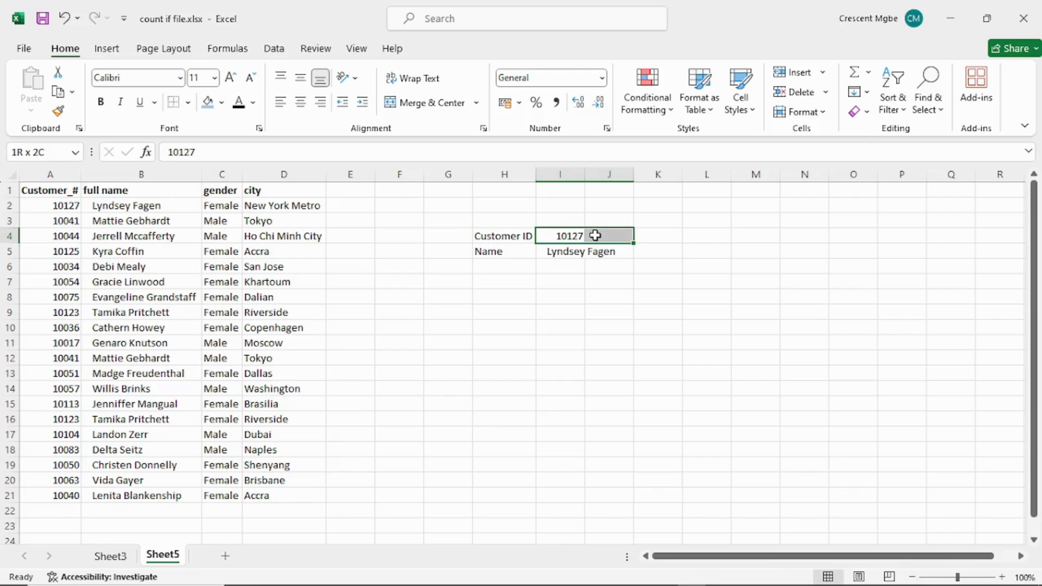
pyautogui.doubleClick(585, 174)
pyautogui.click(670, 256)
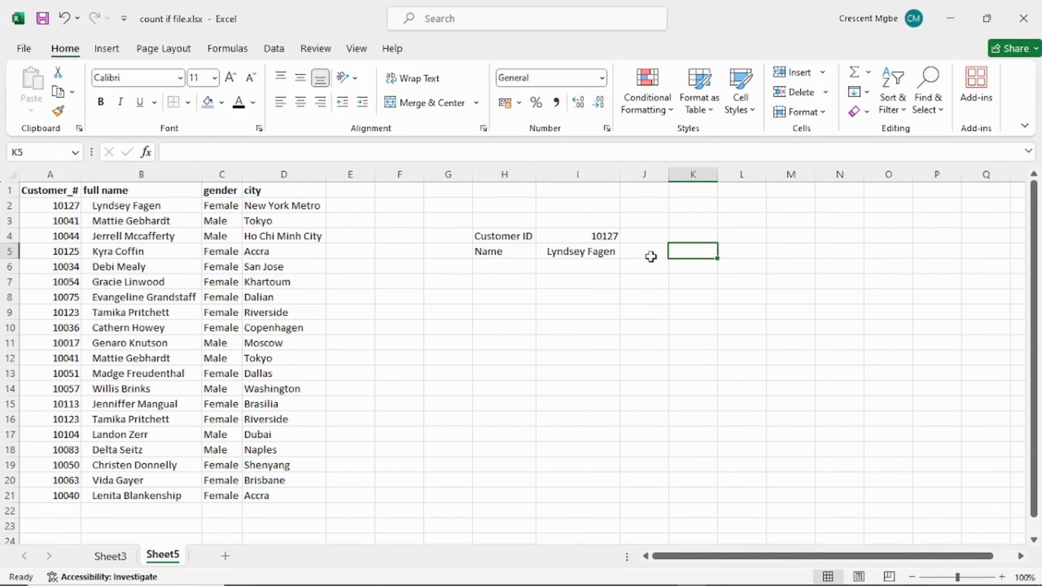
# Apply All Borders to cell I4, beside the "Customer ID" label.
pyautogui.click(554, 236)
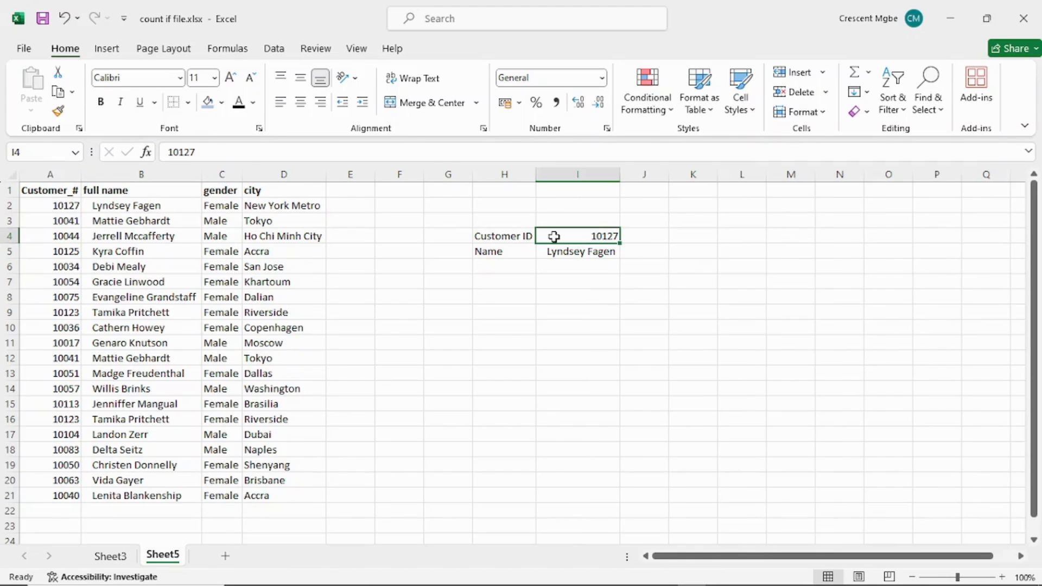
pyautogui.click(187, 102)
pyautogui.click(207, 254)
pyautogui.click(688, 269)
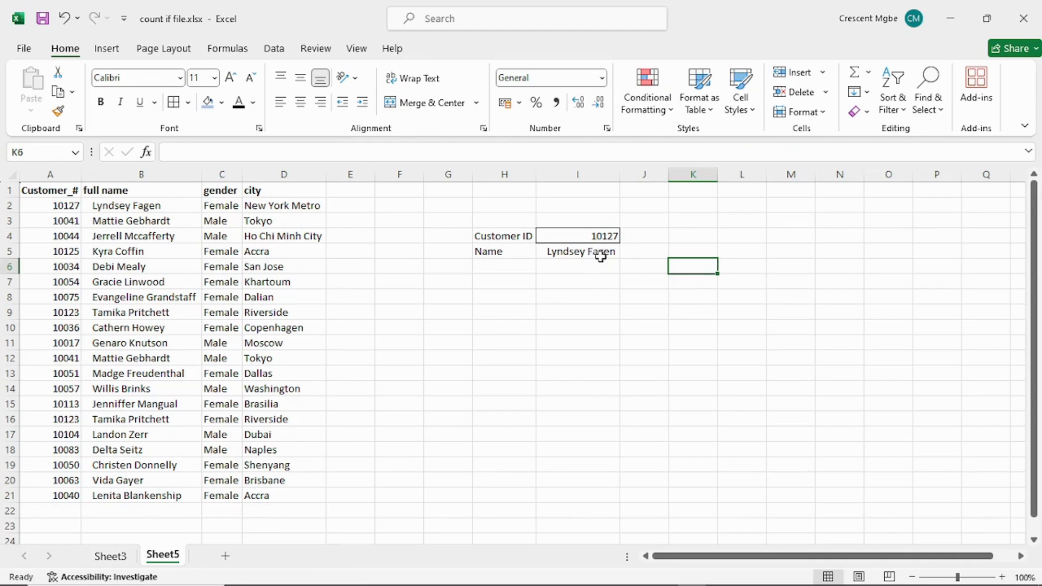
pyautogui.click(639, 294)
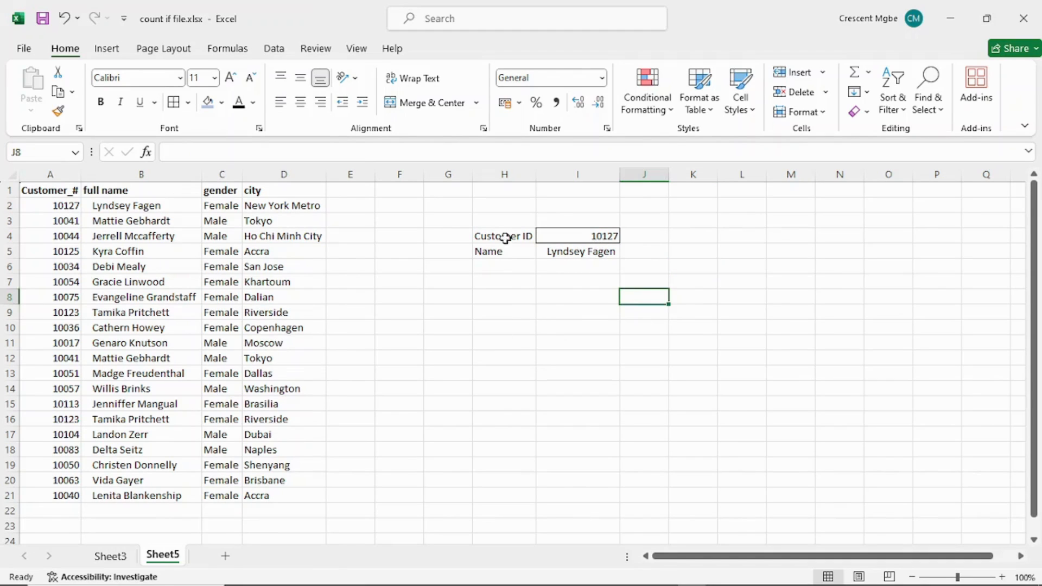
# Put Thick Outside Borders around the lookup block H4:I5.
pyautogui.click(483, 237)
pyautogui.moveTo(482, 237); pyautogui.dragTo(564, 252)
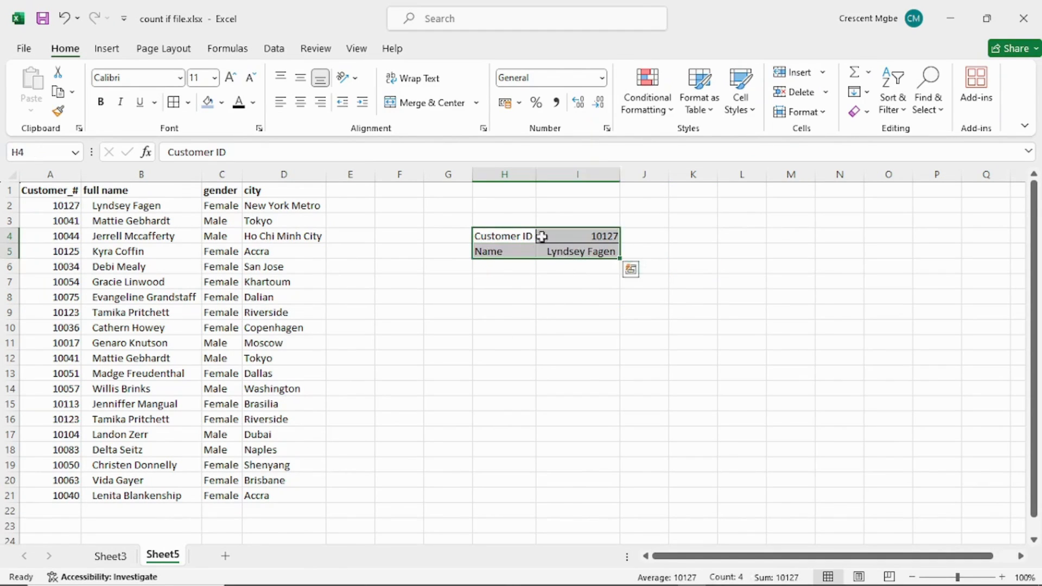
pyautogui.click(186, 106)
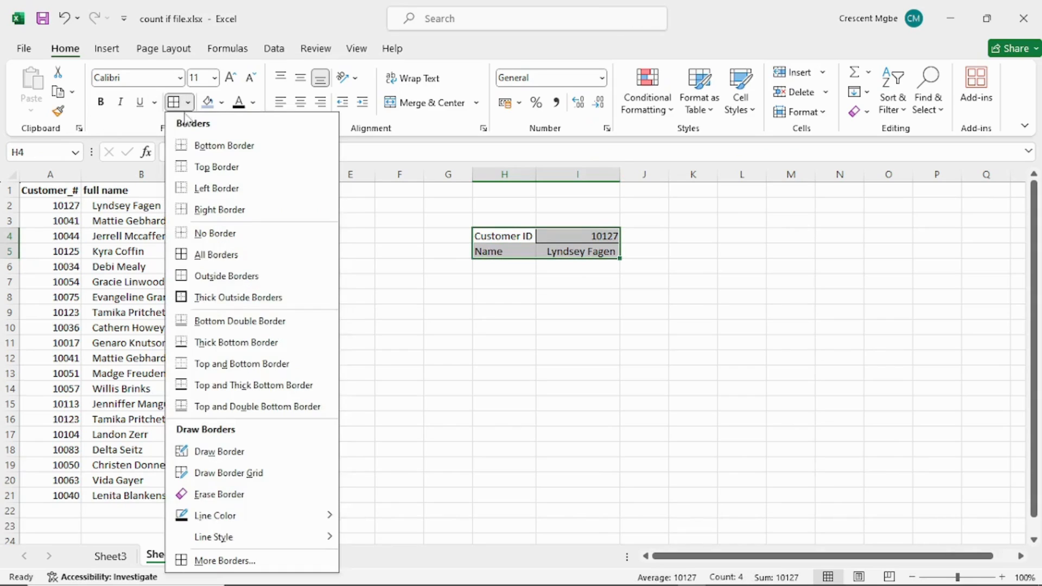
pyautogui.click(206, 298)
pyautogui.click(708, 283)
pyautogui.click(540, 436)
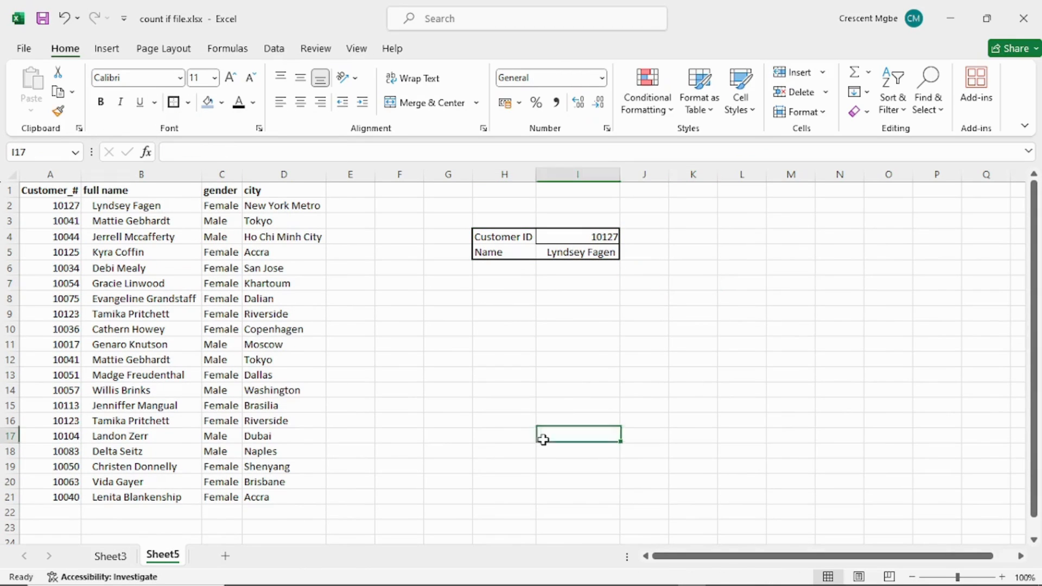
# Replace the customer number in I4 with a different one to test the name lookup.
pyautogui.click(597, 239)
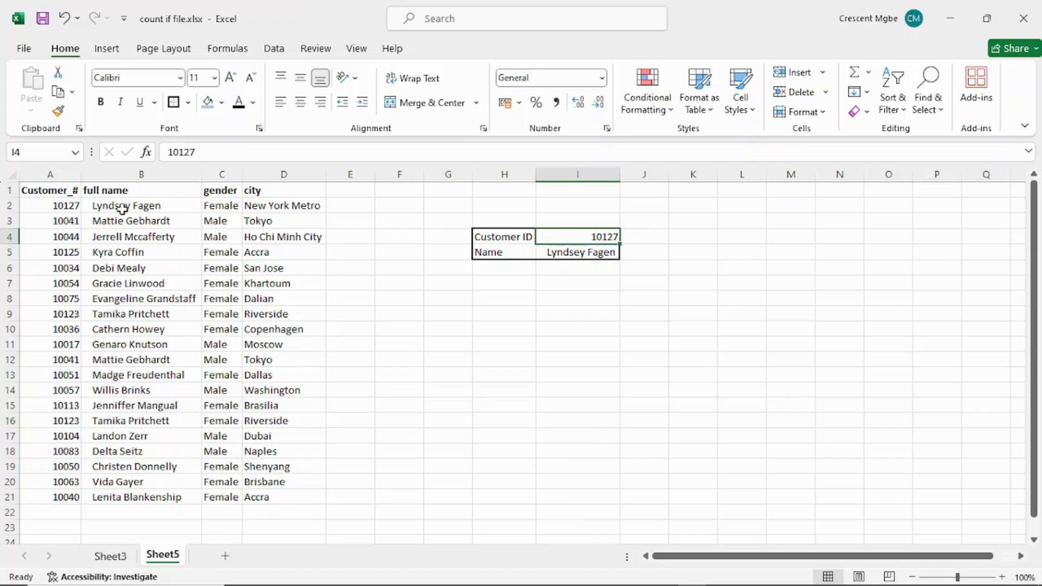
pyautogui.doubleClick(604, 237)
pyautogui.press('Return')
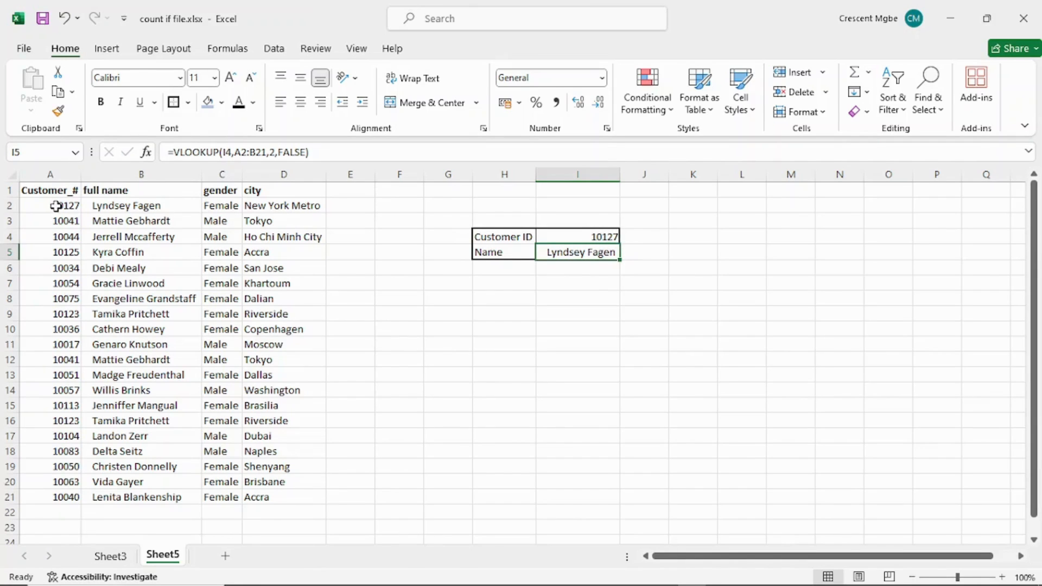
pyautogui.click(615, 235)
pyautogui.doubleClick(616, 233)
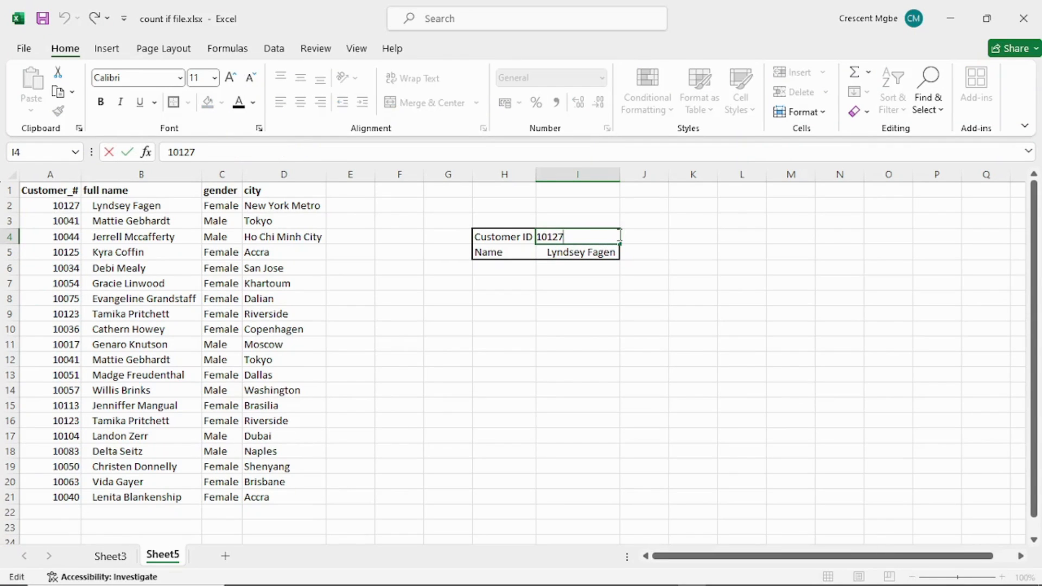
pyautogui.press('BackSpace')
pyautogui.write('0441')
pyautogui.press('Return')
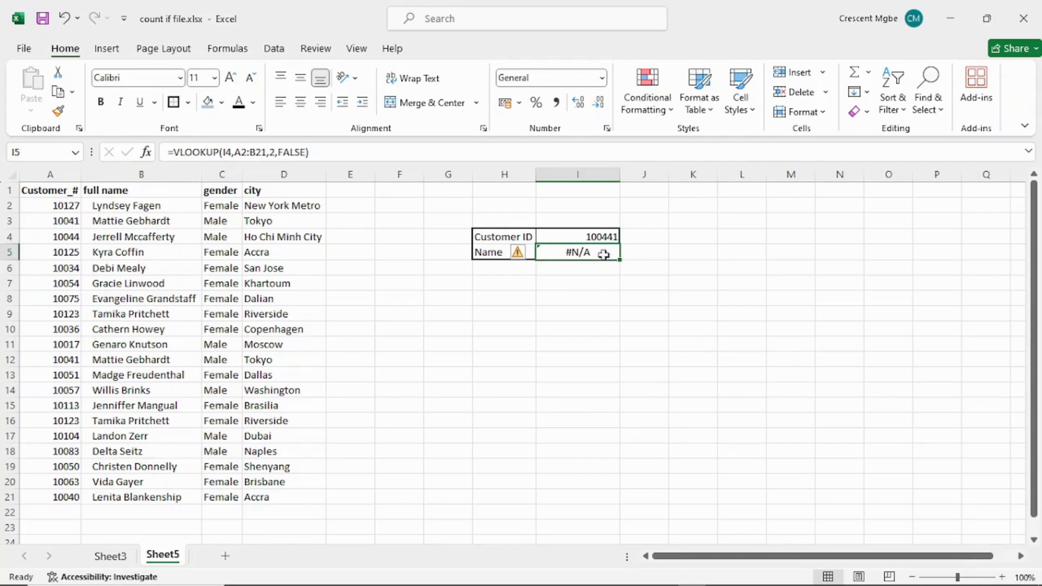
# Replace the first two Customer_# values with 1 in A2 and 2 in A3.
pyautogui.click(51, 207)
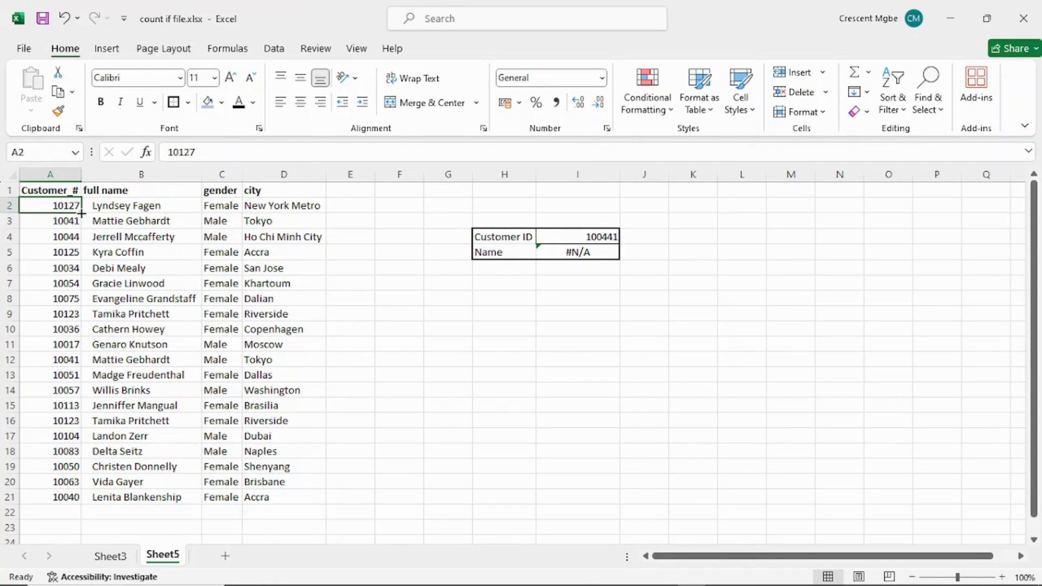
pyautogui.moveTo(81, 213); pyautogui.dragTo(89, 304)
pyautogui.doubleClick(53, 206)
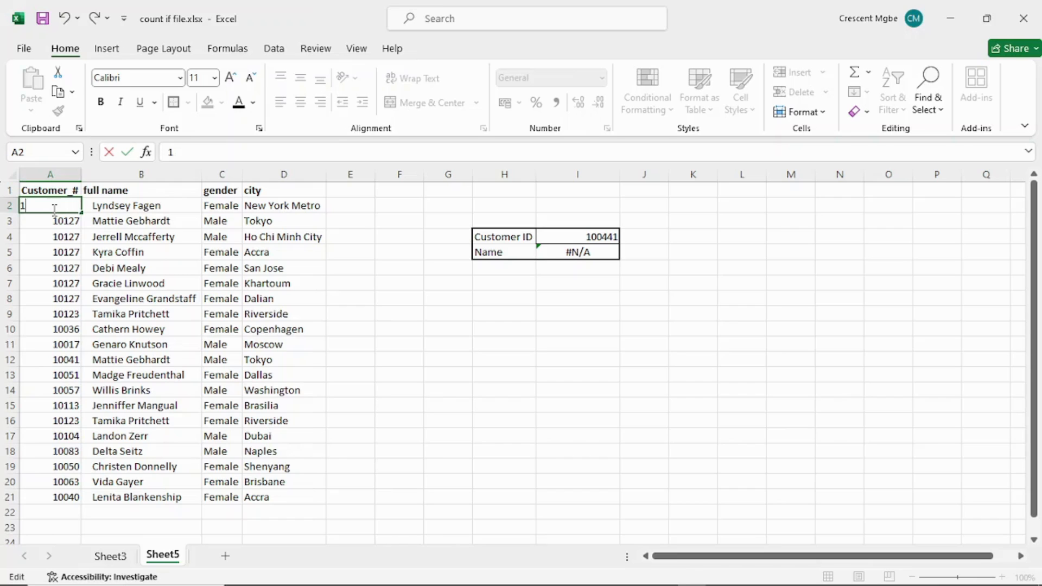
pyautogui.click(59, 217)
pyautogui.doubleClick(60, 220)
pyautogui.press('BackSpace')
pyautogui.press('BackSpace')
pyautogui.press('BackSpace')
pyautogui.press('BackSpace')
pyautogui.press('BackSpace')
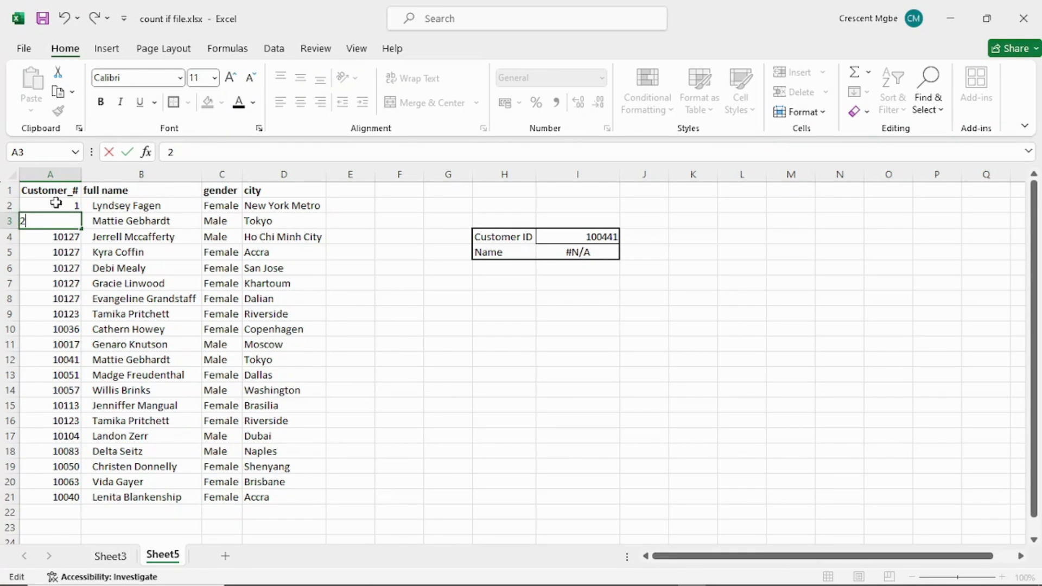
# Fill the number series from A2:A3 down to A21 so the Customer_# column runs from 1 to 20.
pyautogui.click(58, 205)
pyautogui.moveTo(61, 206); pyautogui.dragTo(79, 500)
pyautogui.click(644, 255)
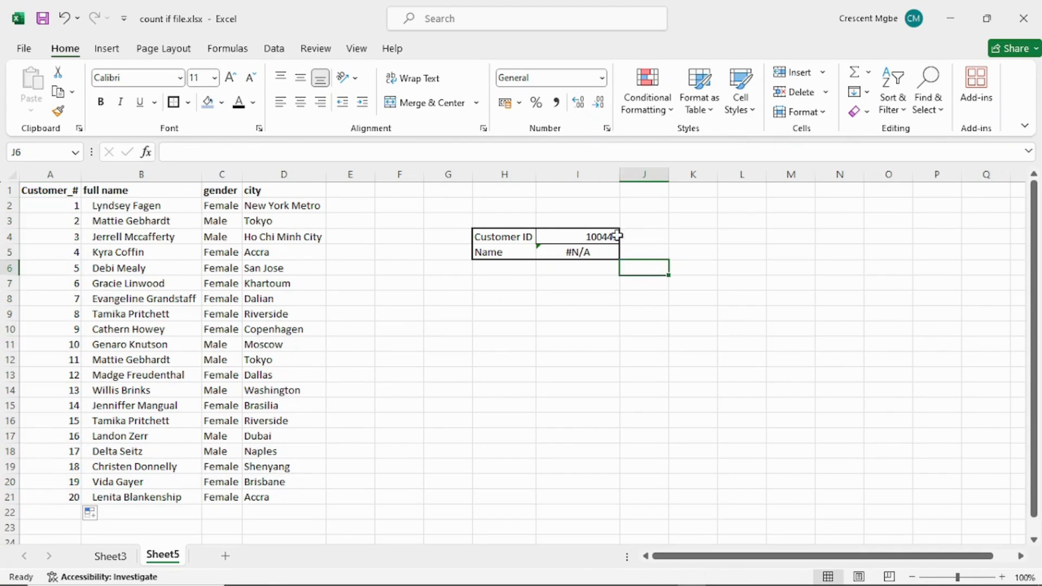
# Test the name lookup by entering 1 and then 2 as the Customer ID in I4.
pyautogui.click(615, 234)
pyautogui.press('BackSpace')
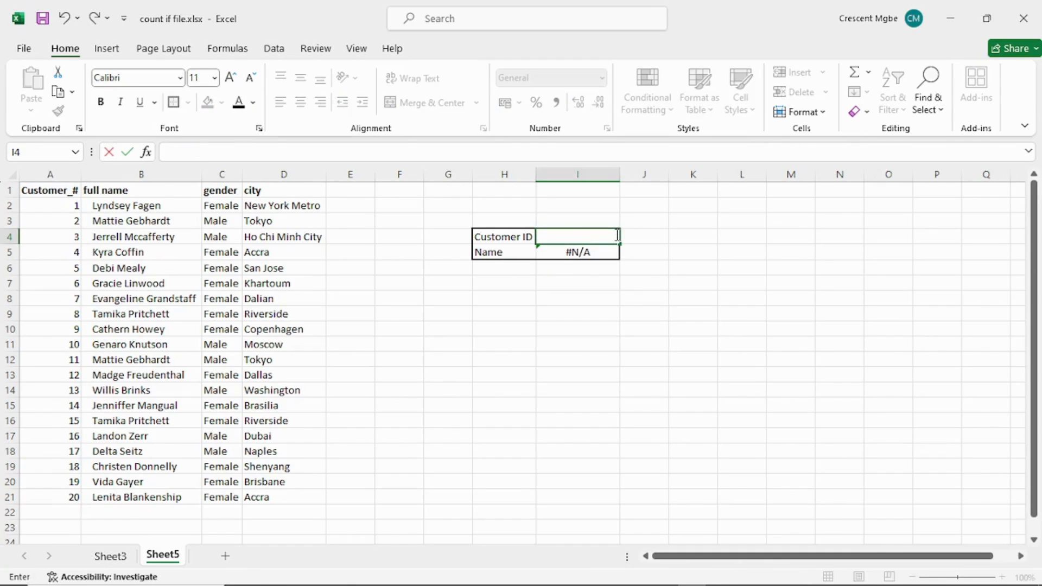
pyautogui.press('Return')
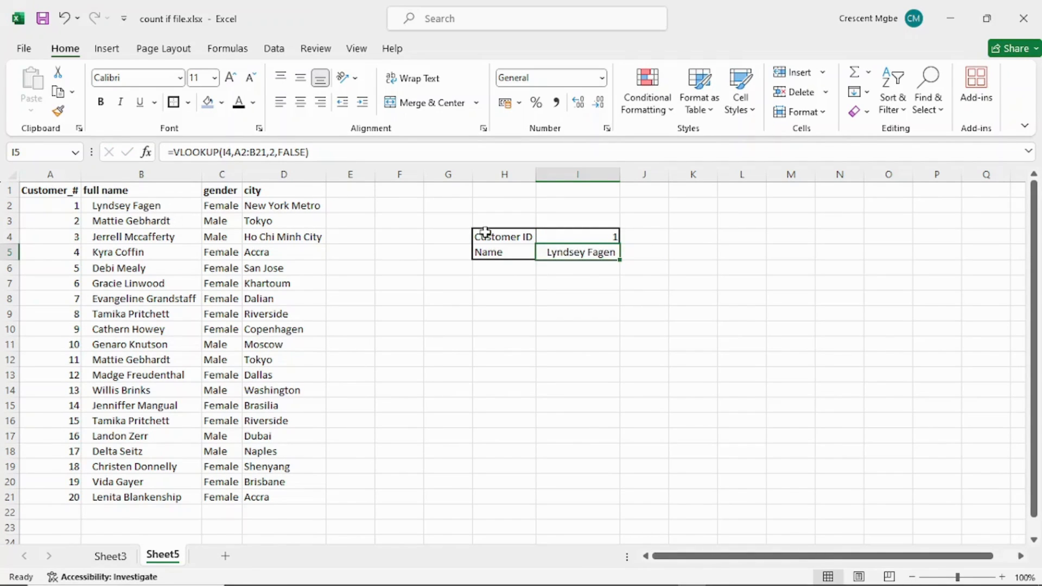
pyautogui.click(596, 234)
pyautogui.press('BackSpace')
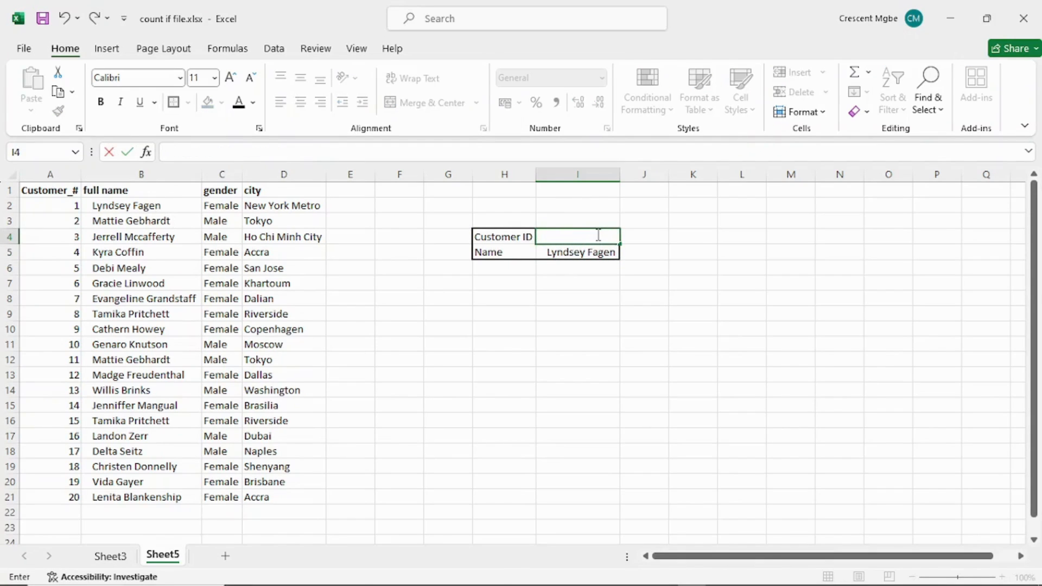
pyautogui.press('Return')
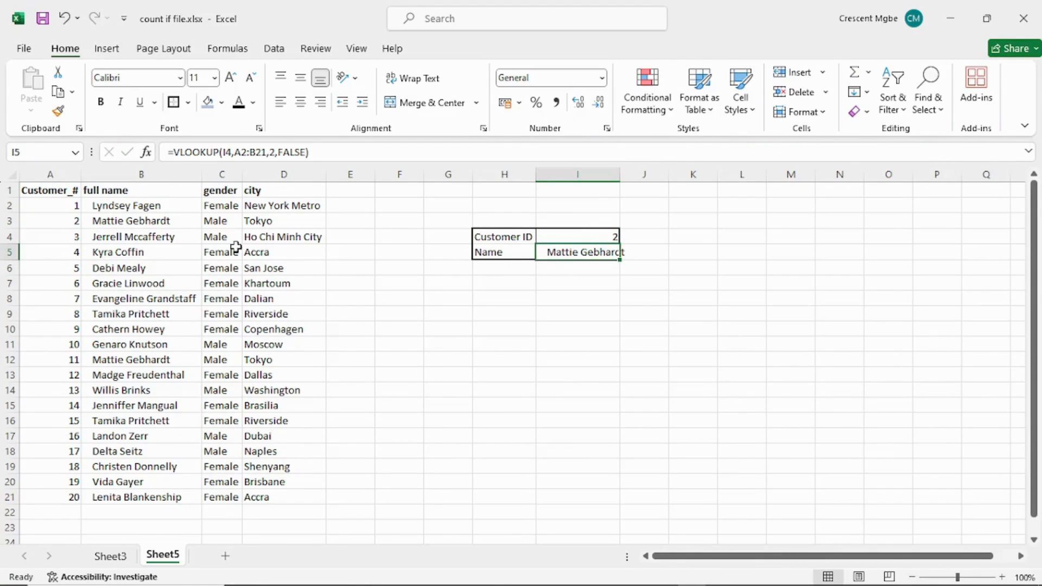
# Set the Customer ID in I4 to 3 and widen column I to fit the full name.
pyautogui.click(596, 235)
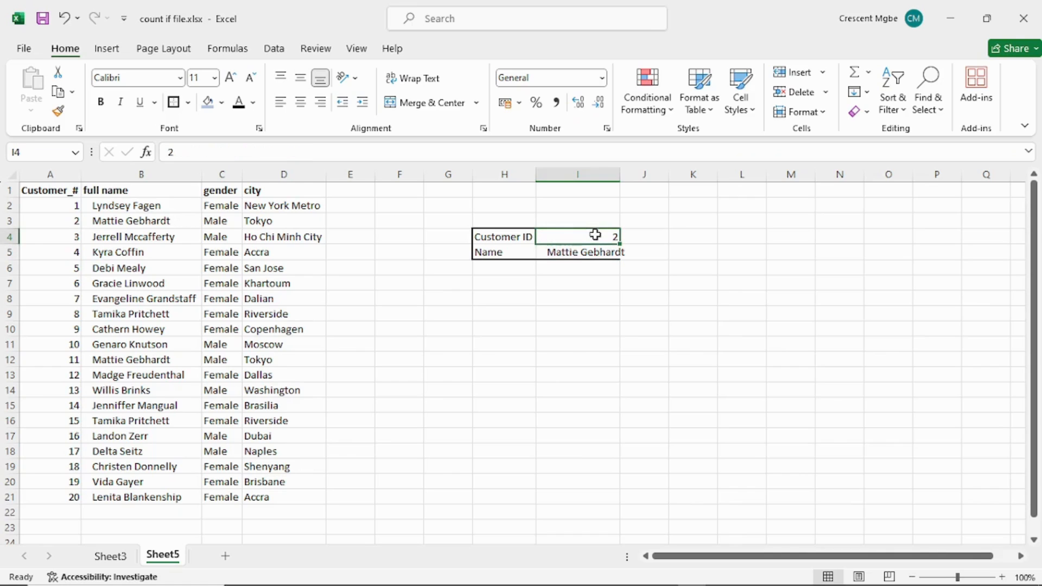
pyautogui.press('BackSpace')
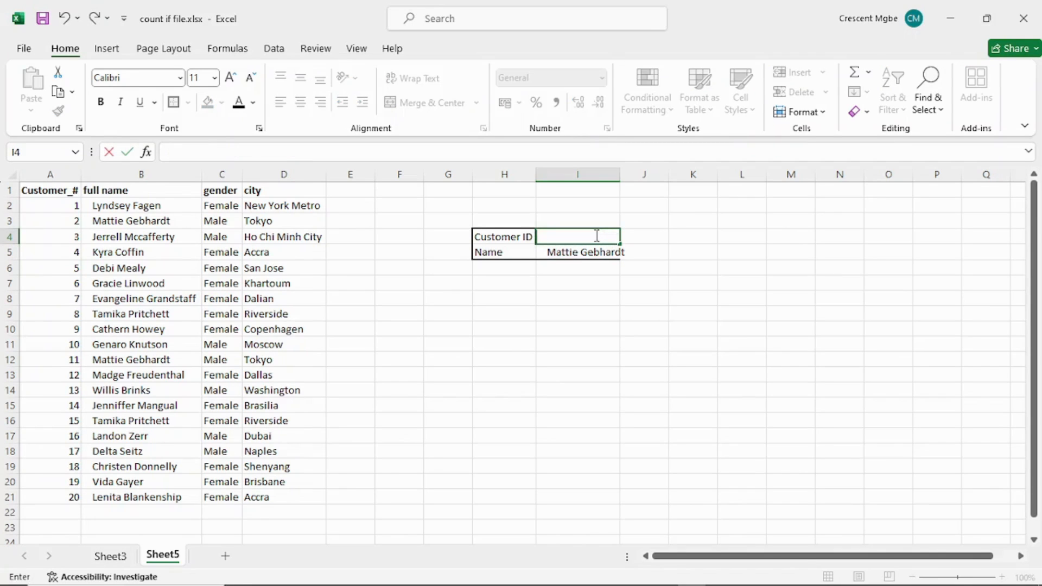
pyautogui.press('Return')
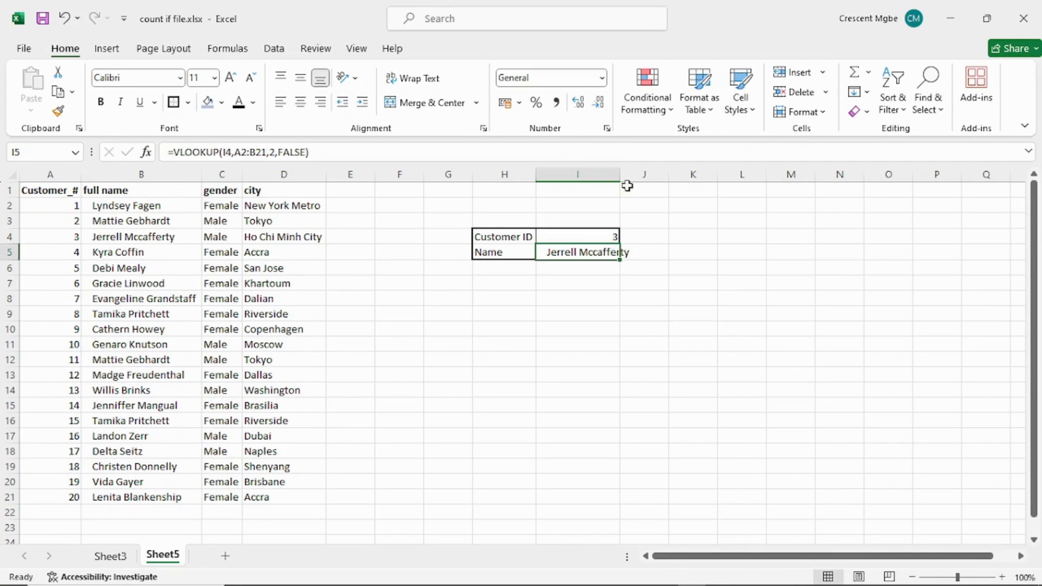
pyautogui.moveTo(619, 181); pyautogui.dragTo(633, 181)
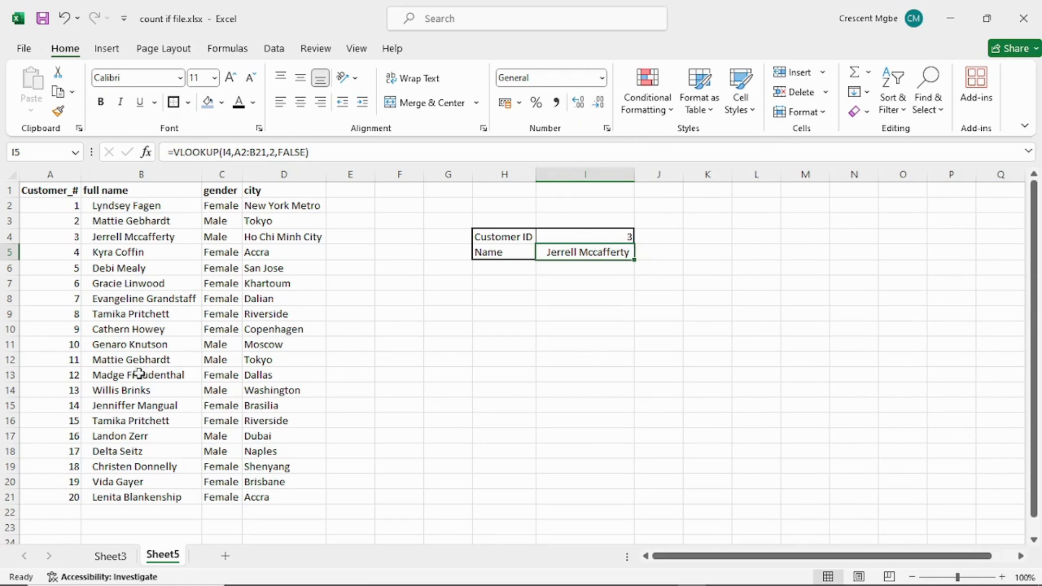
# Set the Customer ID in I4 to 10 to look up that customer's name.
pyautogui.click(623, 236)
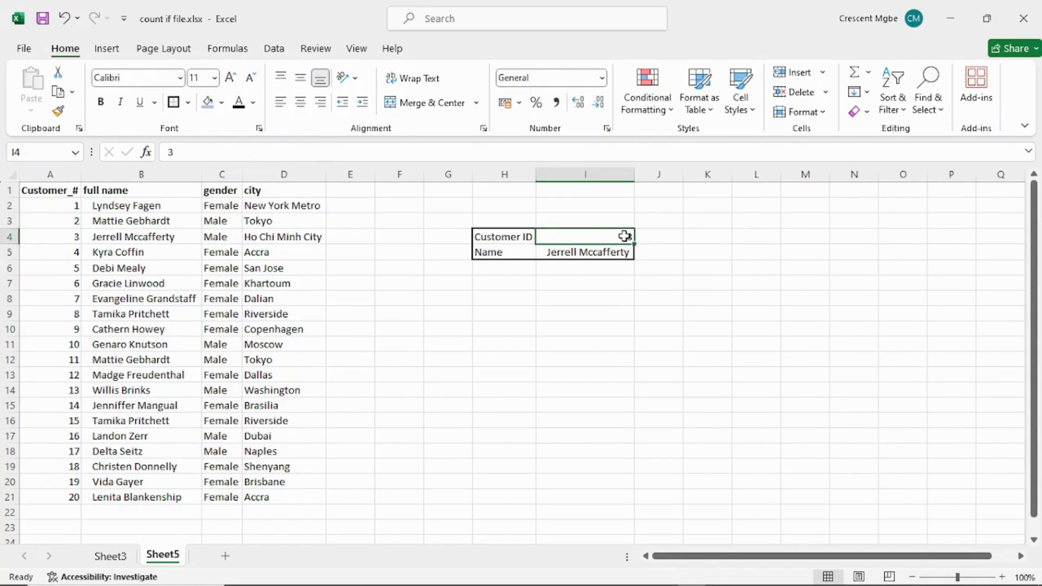
pyautogui.write('10')
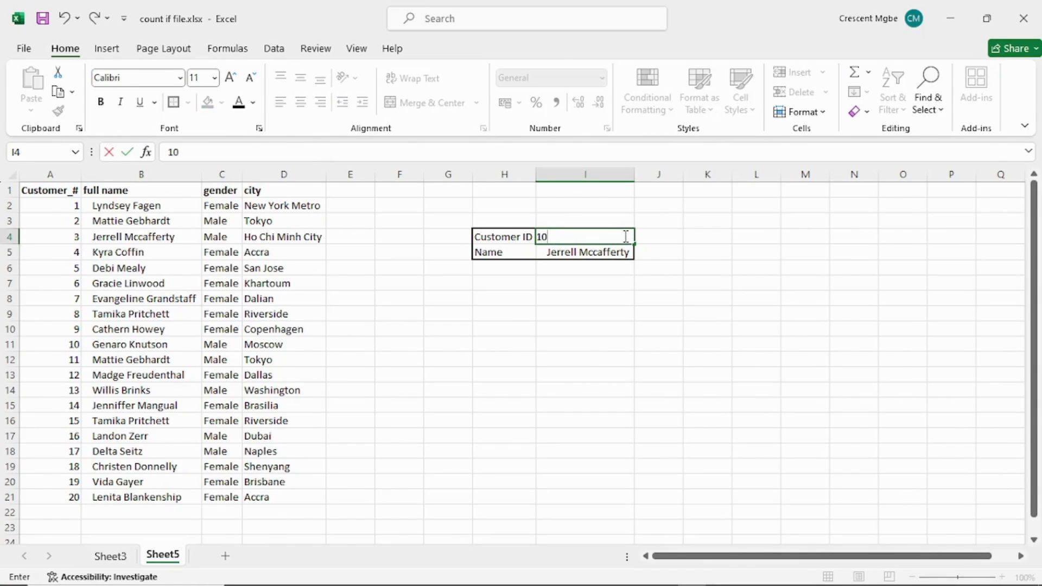
pyautogui.press('Return')
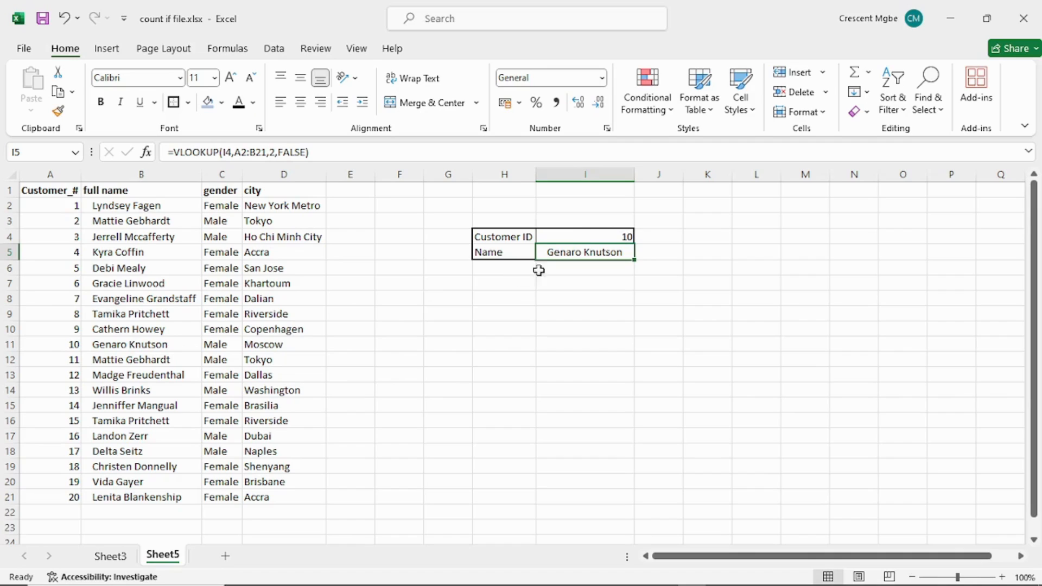
# Set the Customer ID in I4 to 20 and widen column I slightly to fit the returned name.
pyautogui.click(595, 237)
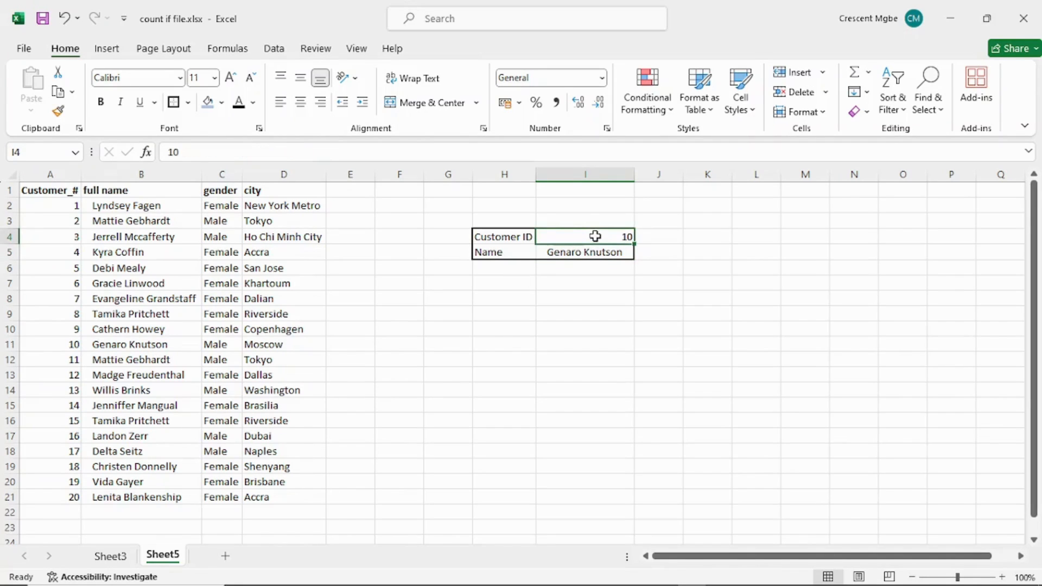
pyautogui.doubleClick(595, 237)
pyautogui.write('20')
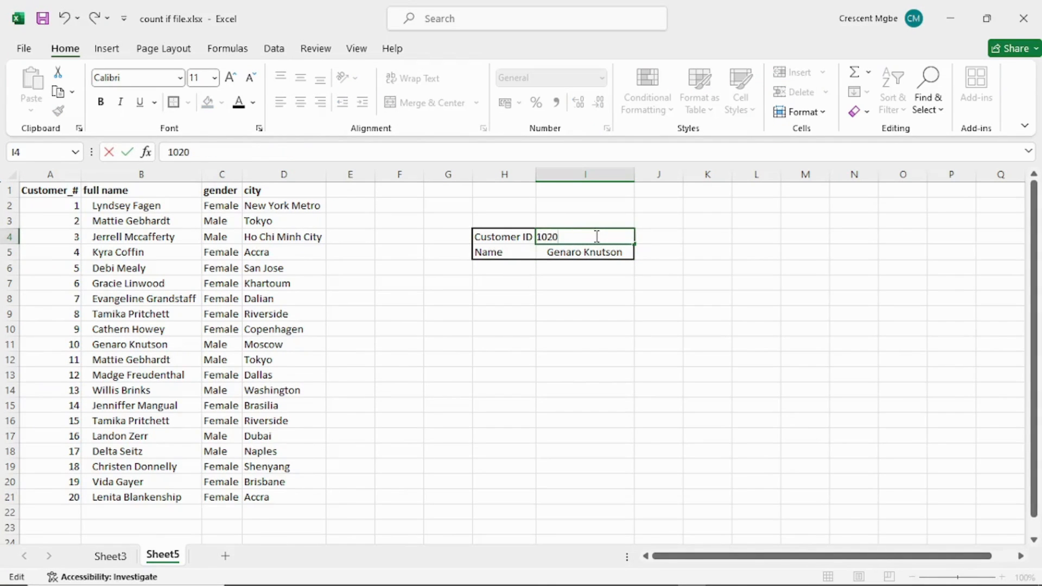
pyautogui.press('BackSpace')
pyautogui.press('BackSpace')
pyautogui.press('BackSpace')
pyautogui.press('Return')
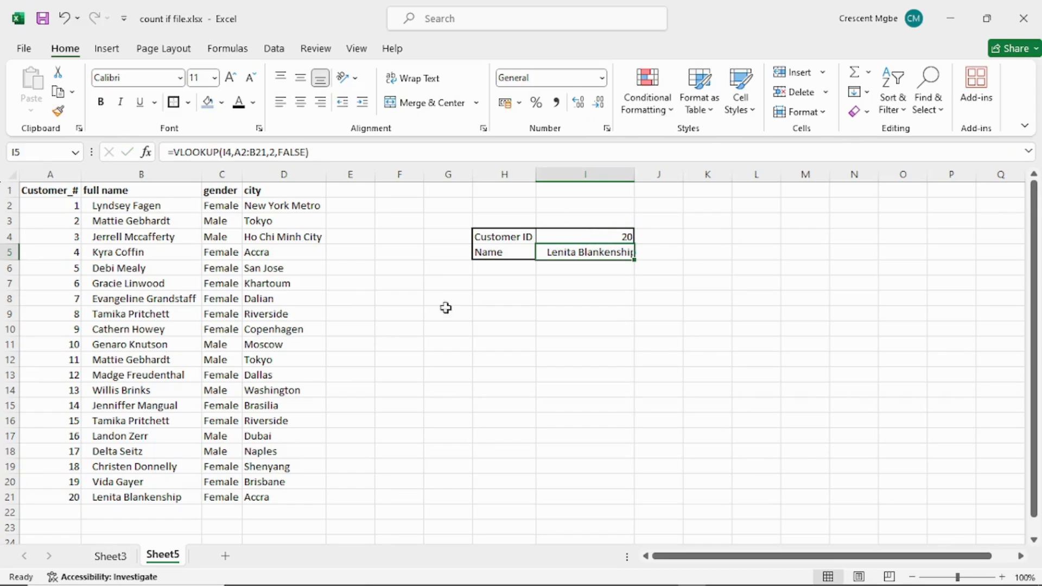
pyautogui.click(758, 454)
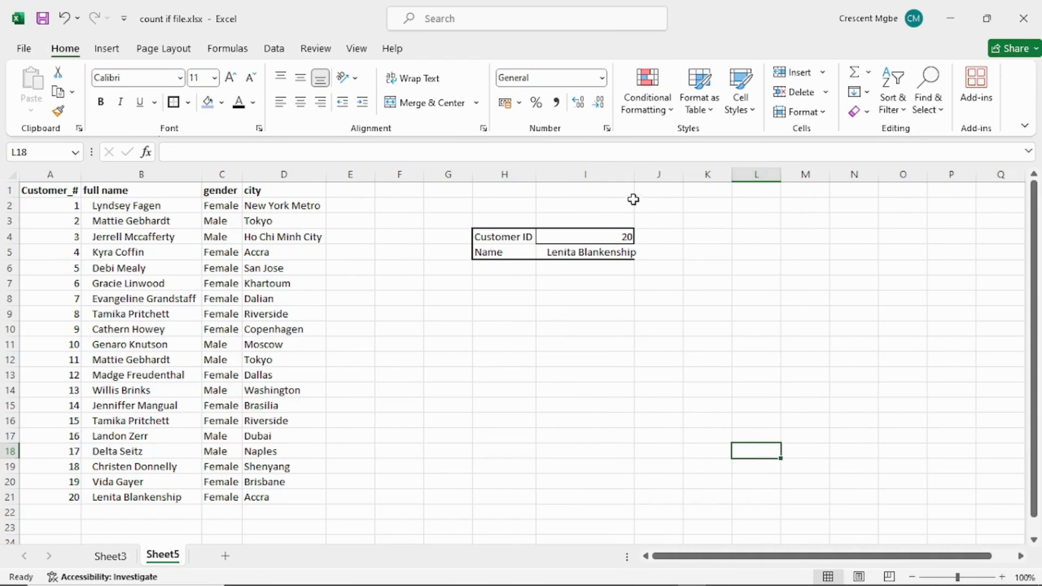
pyautogui.moveTo(633, 174); pyautogui.dragTo(640, 174)
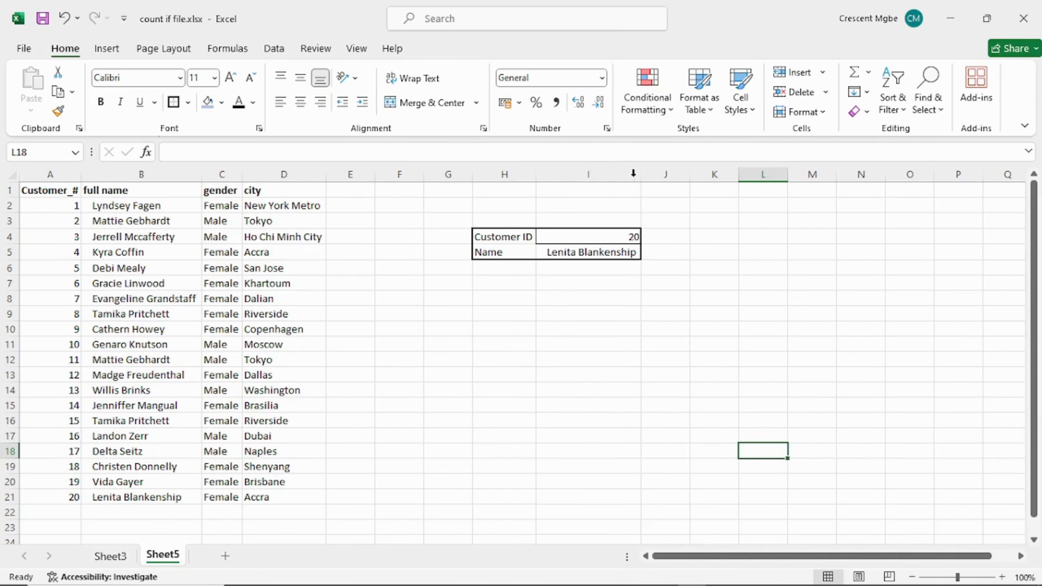
# Set the Customer ID in I4 to 23, outside the table's range, and read the error explanation for I5.
pyautogui.click(621, 236)
pyautogui.doubleClick(621, 237)
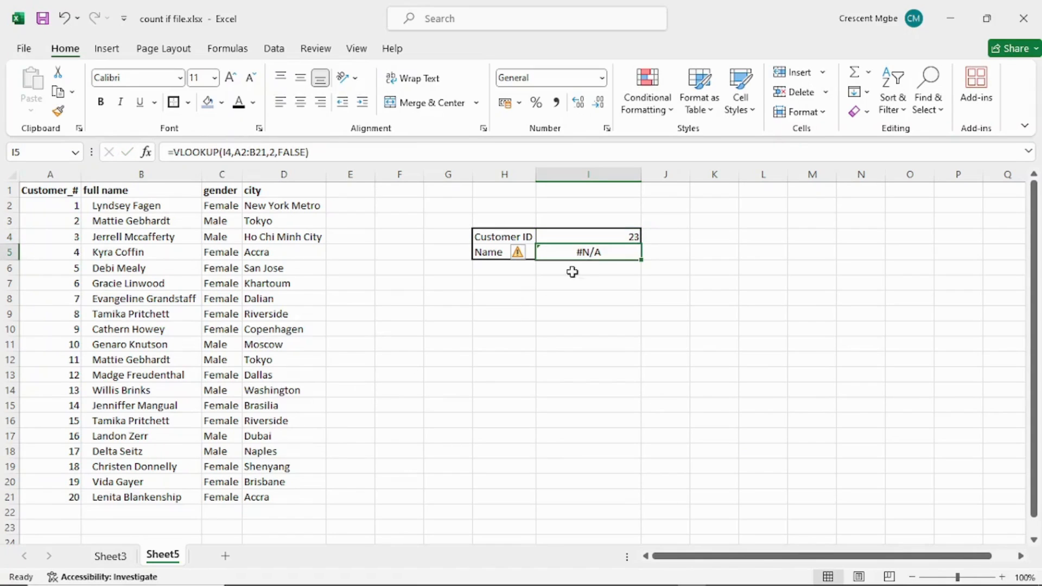
pyautogui.moveTo(525, 263)
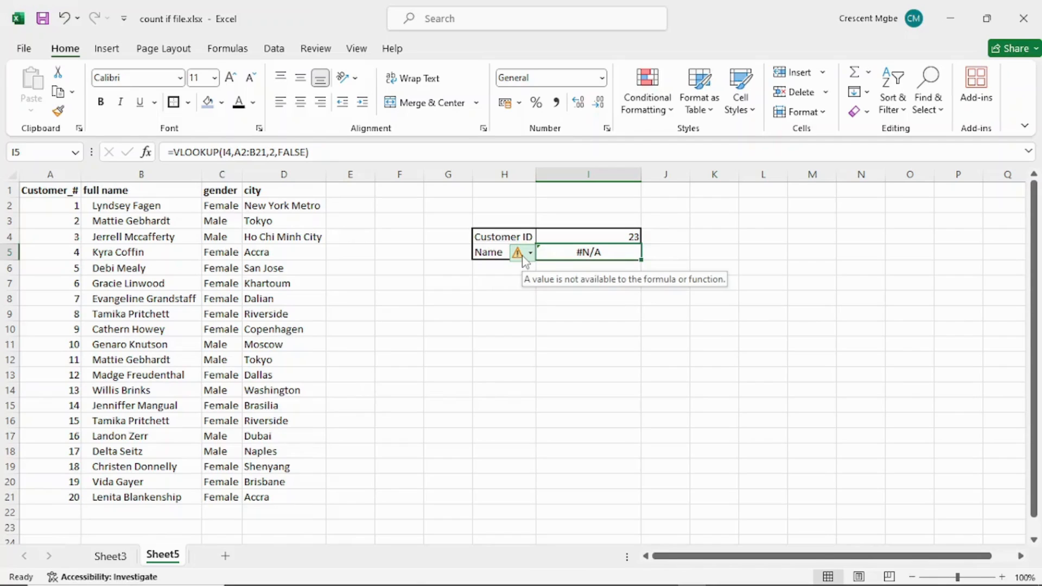
# Set the Customer ID in I4 back to 20, within the table's range.
pyautogui.click(724, 237)
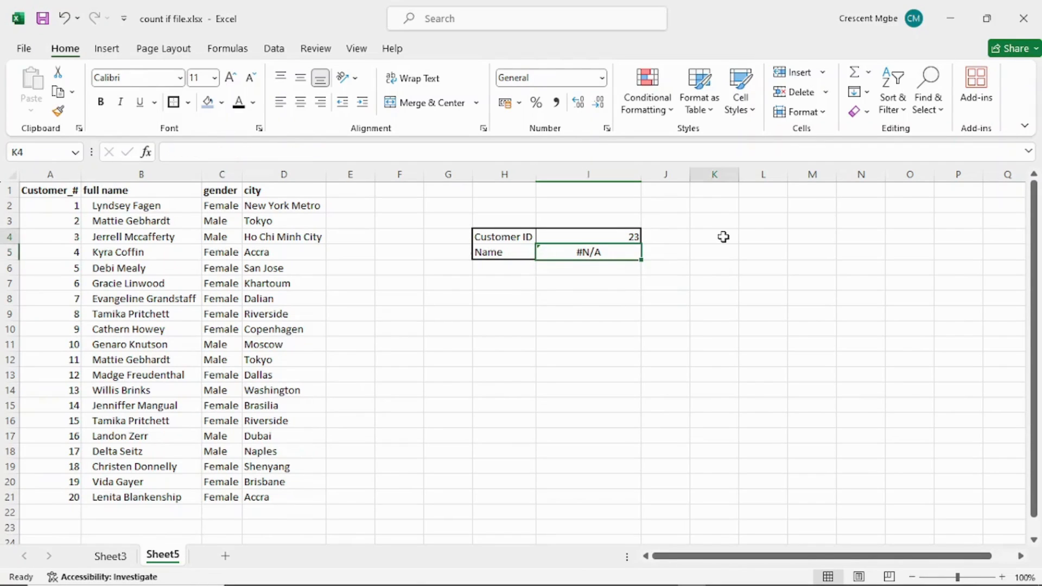
pyautogui.click(618, 233)
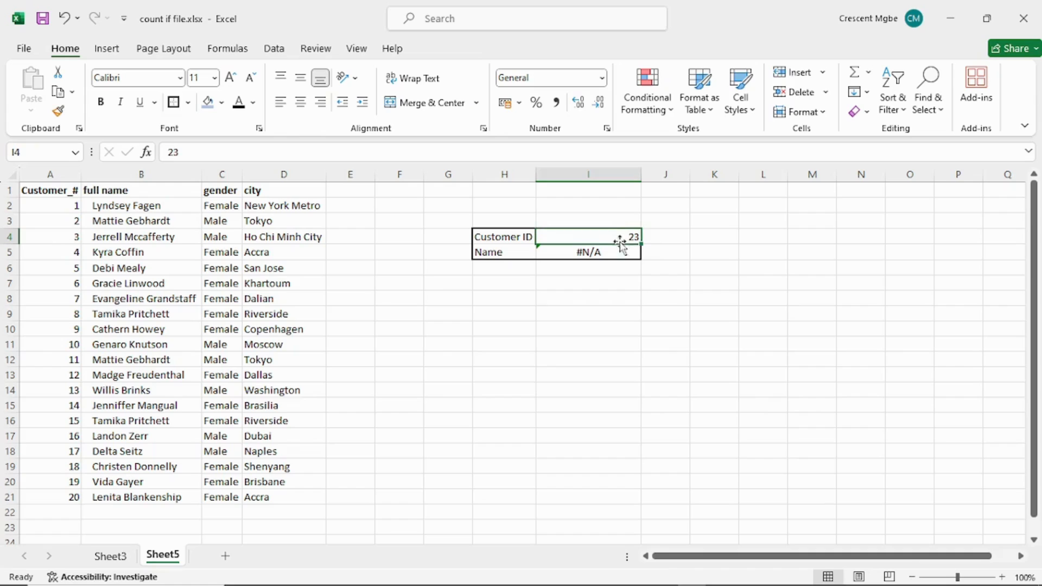
pyautogui.click(602, 242)
pyautogui.press('BackSpace')
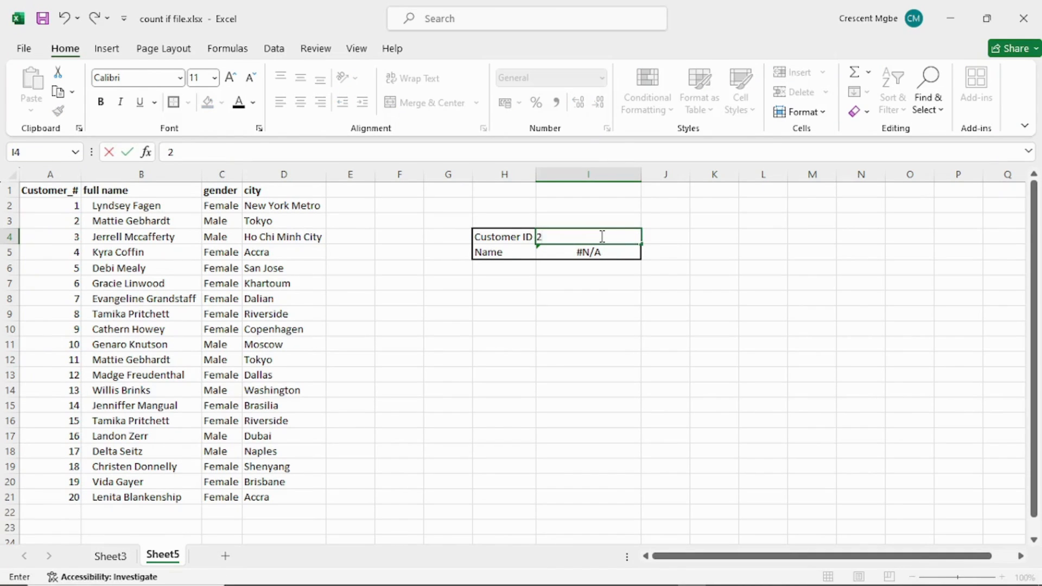
pyautogui.write('20')
pyautogui.press('Return')
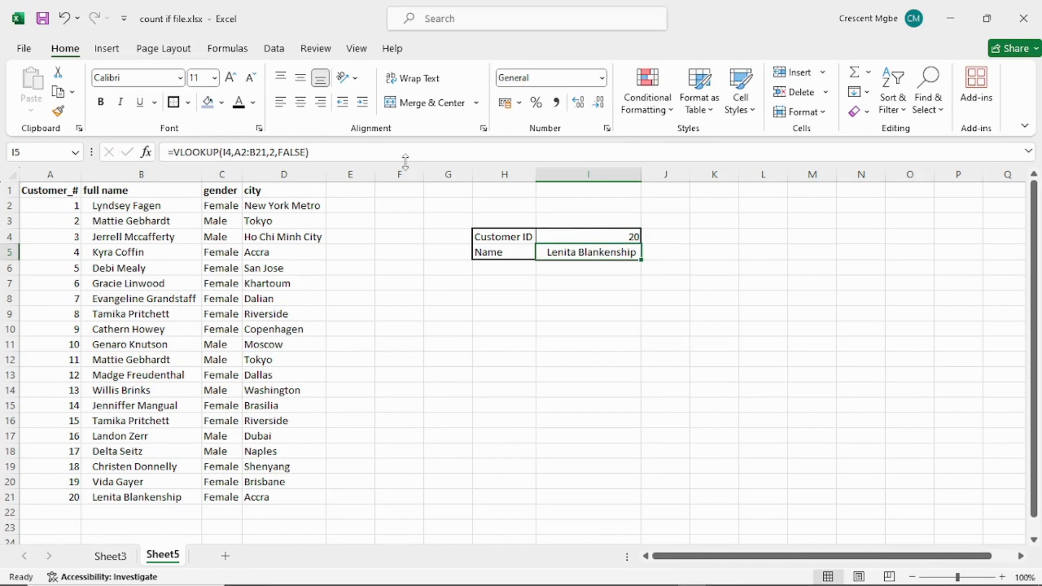
# Wrap the VLOOKUP formula in I5 in IFERROR so that it returns "Name not found" when the lookup fails.
pyautogui.click(327, 151)
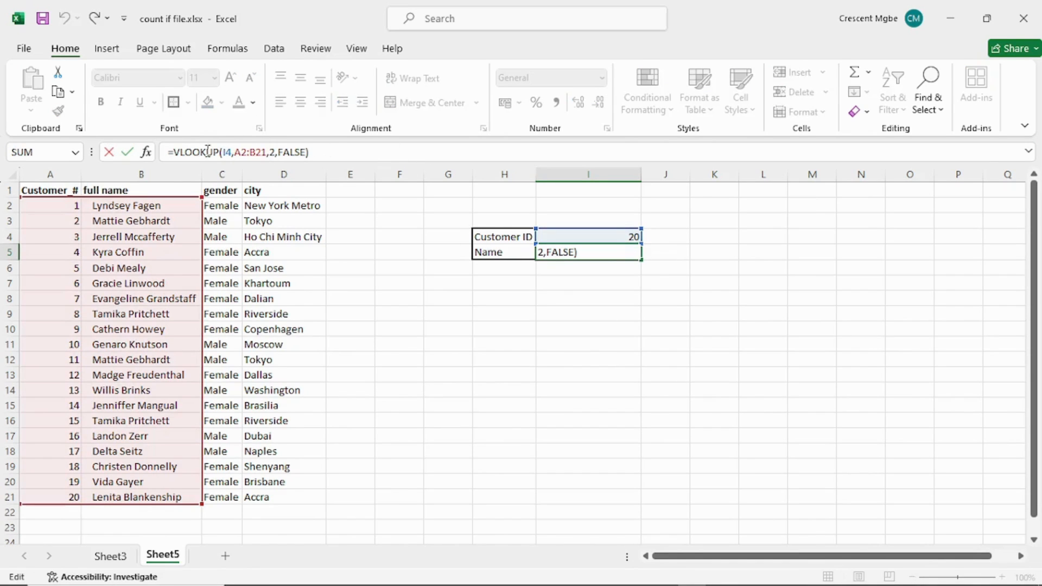
pyautogui.click(172, 151)
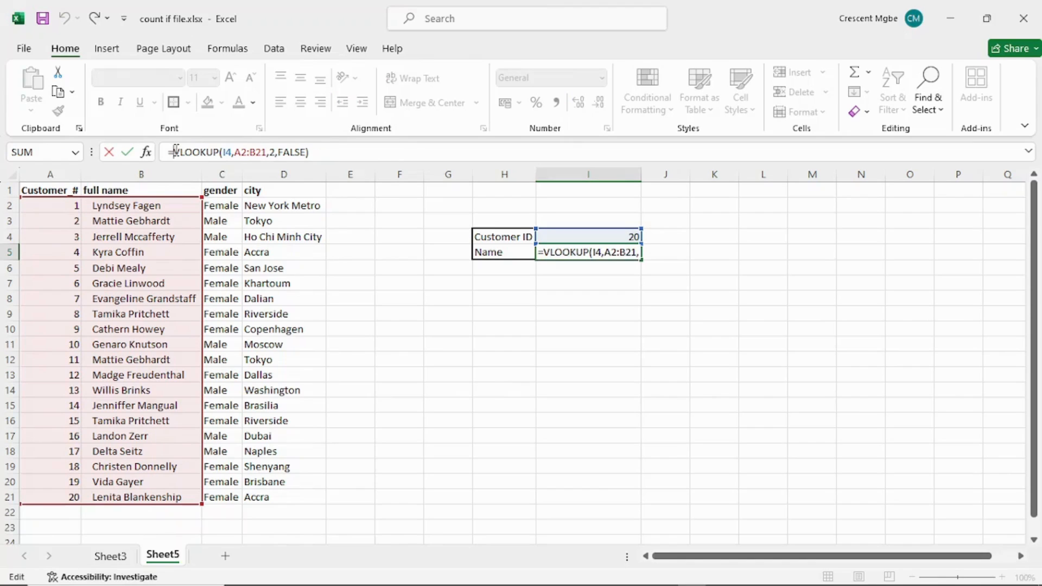
pyautogui.write('if')
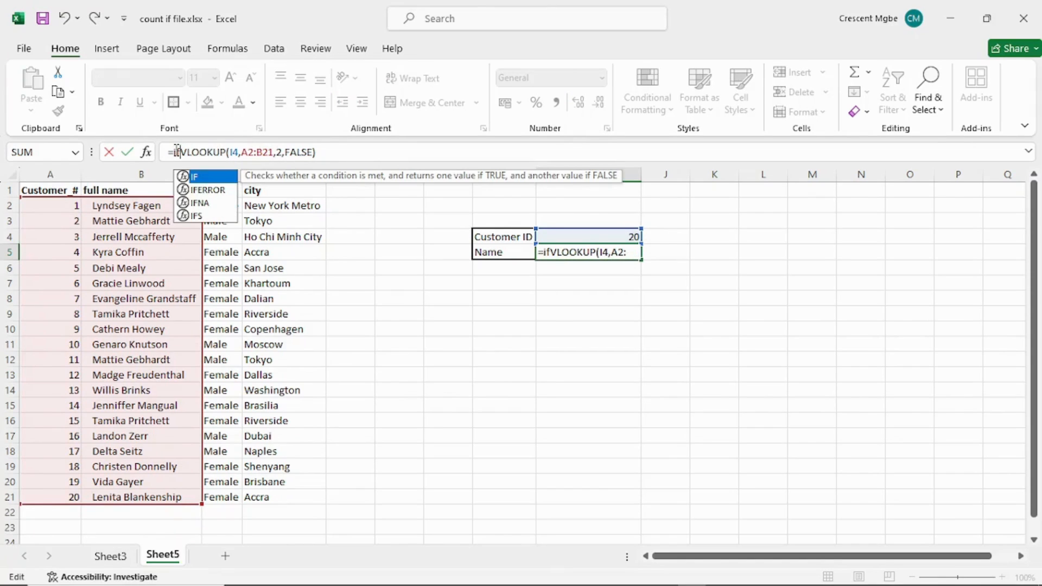
pyautogui.doubleClick(208, 190)
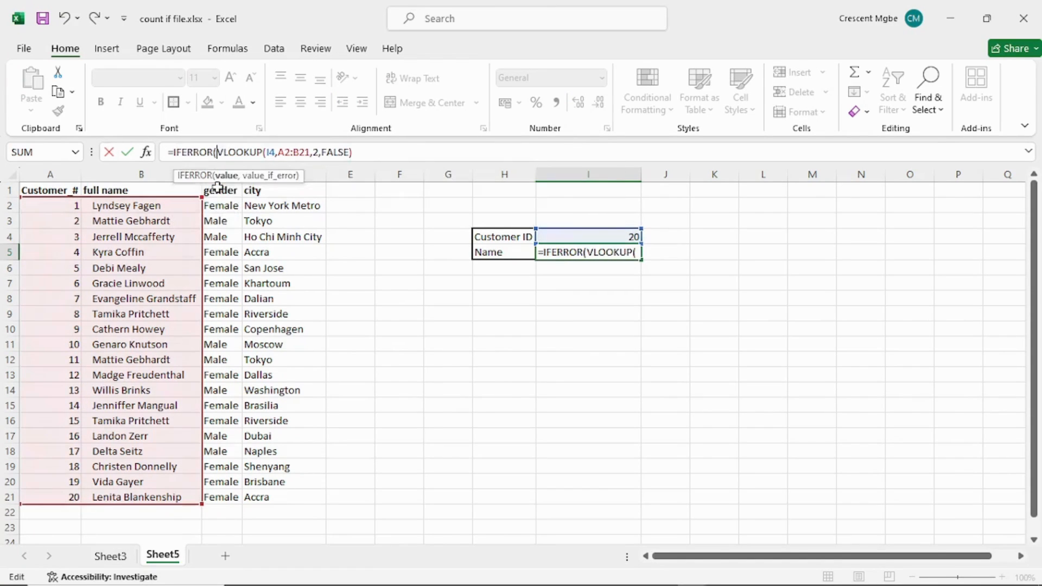
pyautogui.click(376, 153)
pyautogui.write(',')
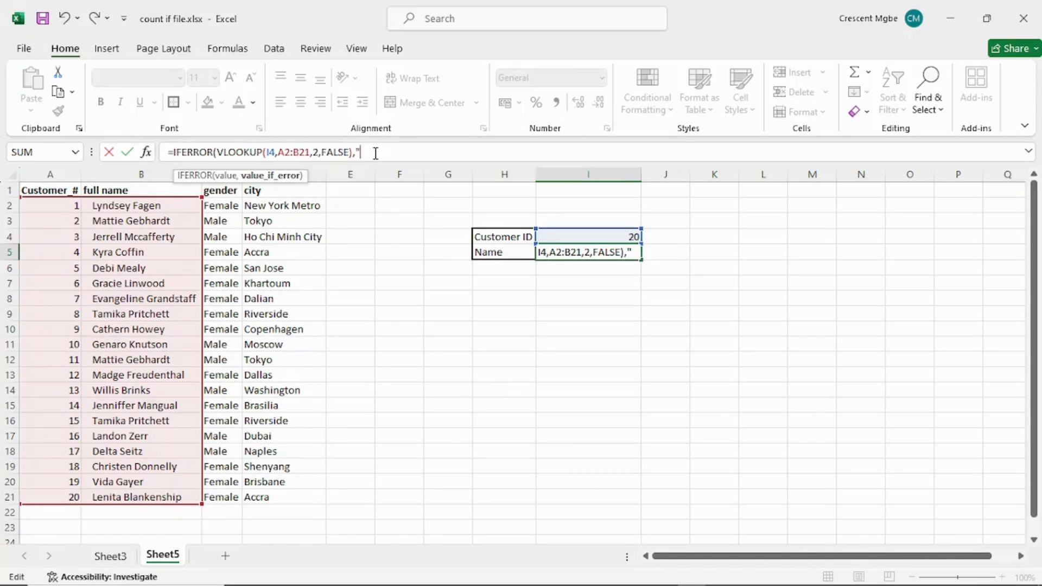
pyautogui.write('"Name not found')
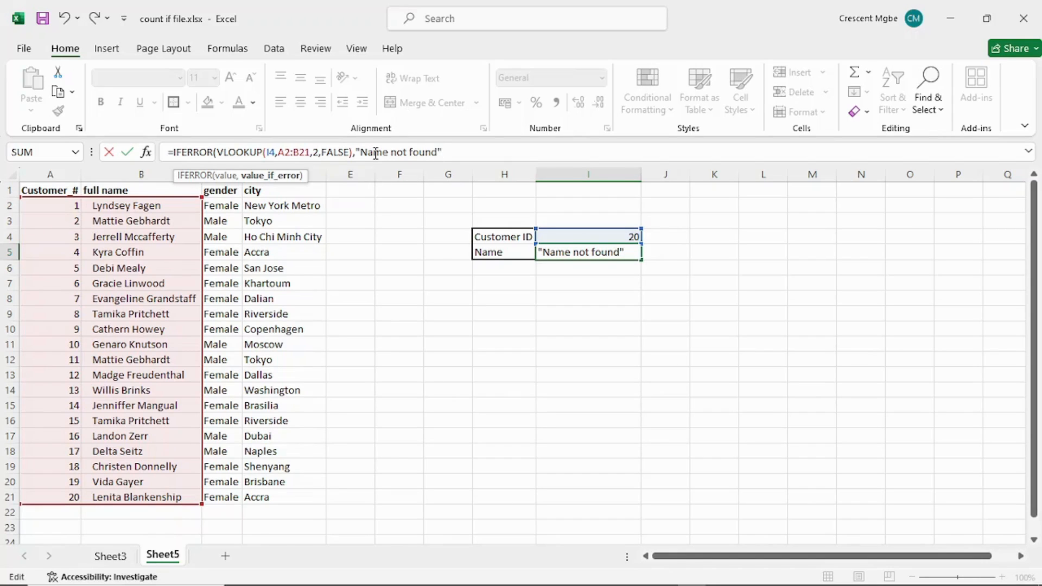
pyautogui.write(')')
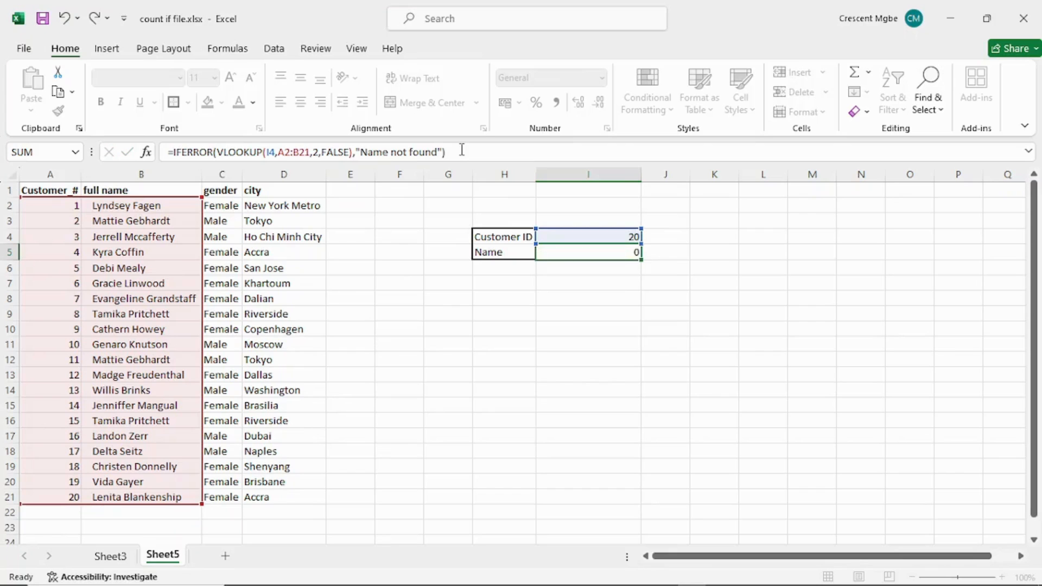
pyautogui.press('Return')
pyautogui.click(725, 215)
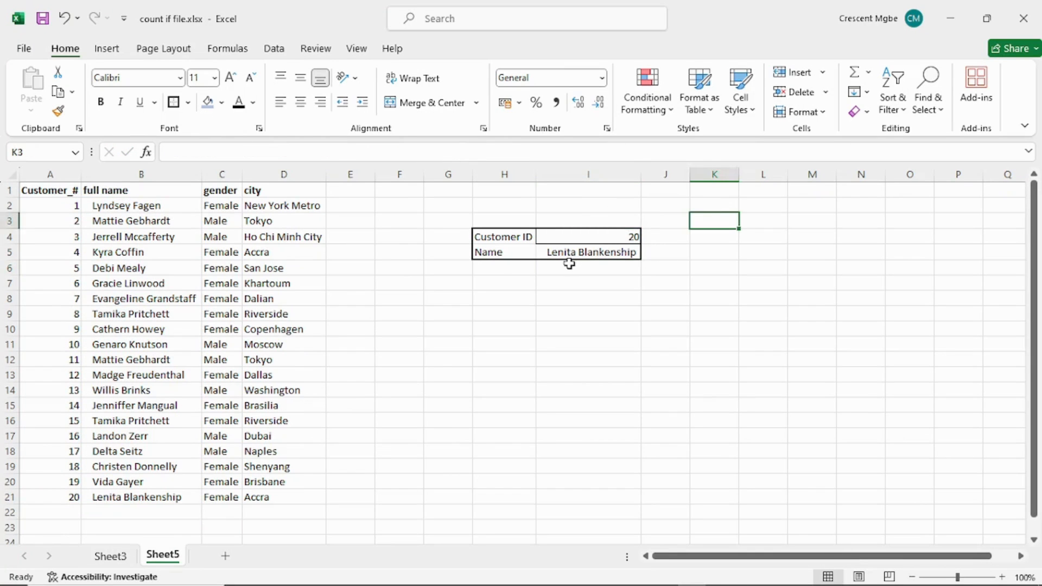
# Set the Customer ID in I4 to 30 to test the IFERROR message with an out-of-range ID.
pyautogui.doubleClick(631, 235)
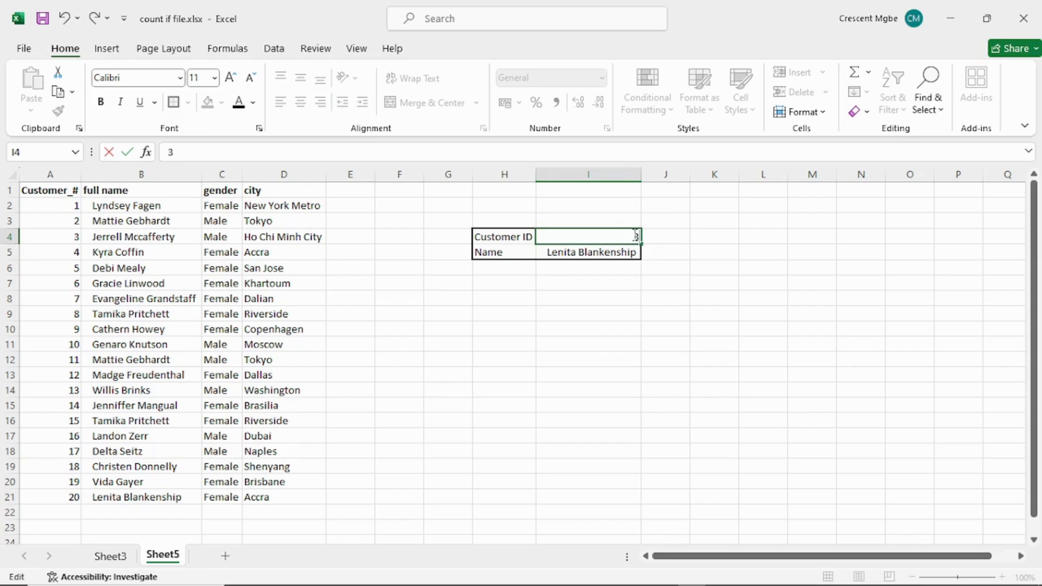
pyautogui.write('30')
pyautogui.press('Return')
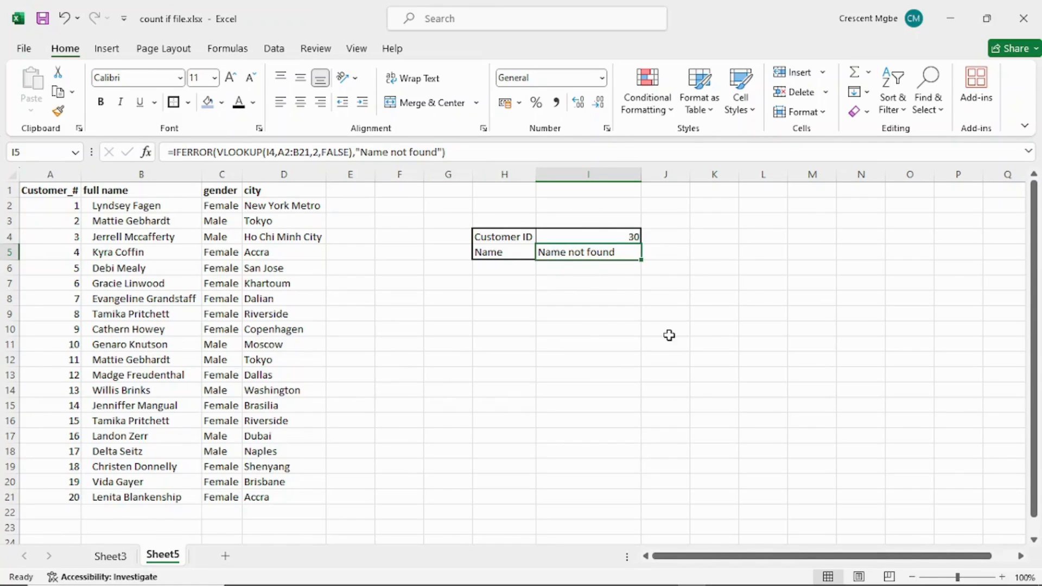
pyautogui.scroll(-4, 538, 342)
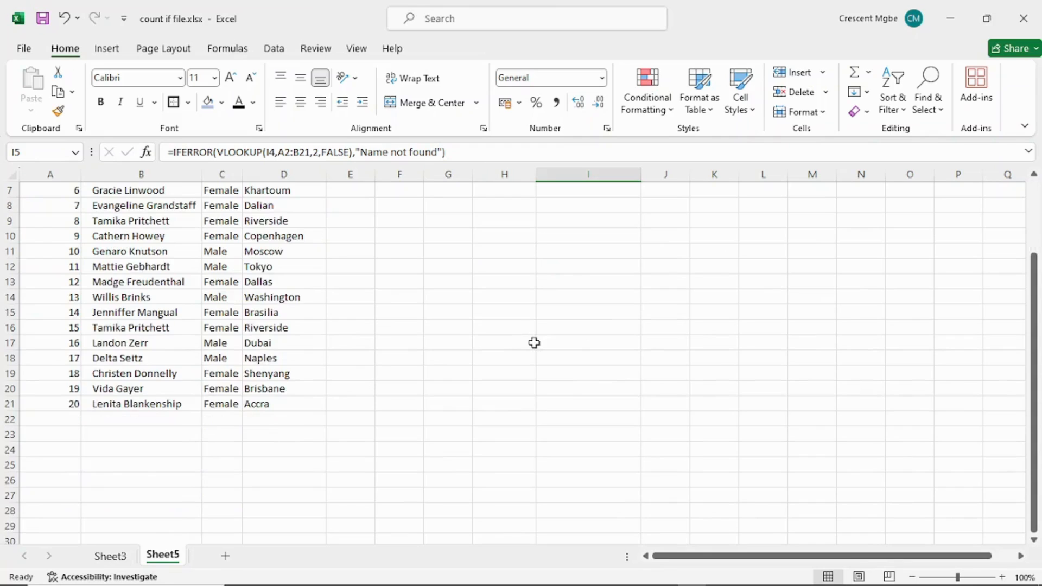
pyautogui.scroll(4, 516, 346)
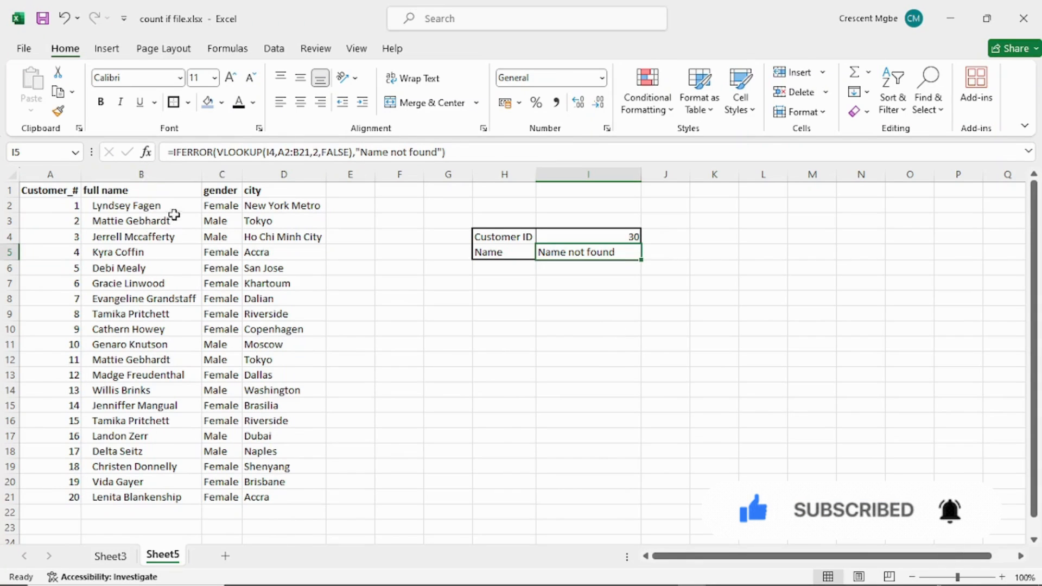
pyautogui.click(108, 174)
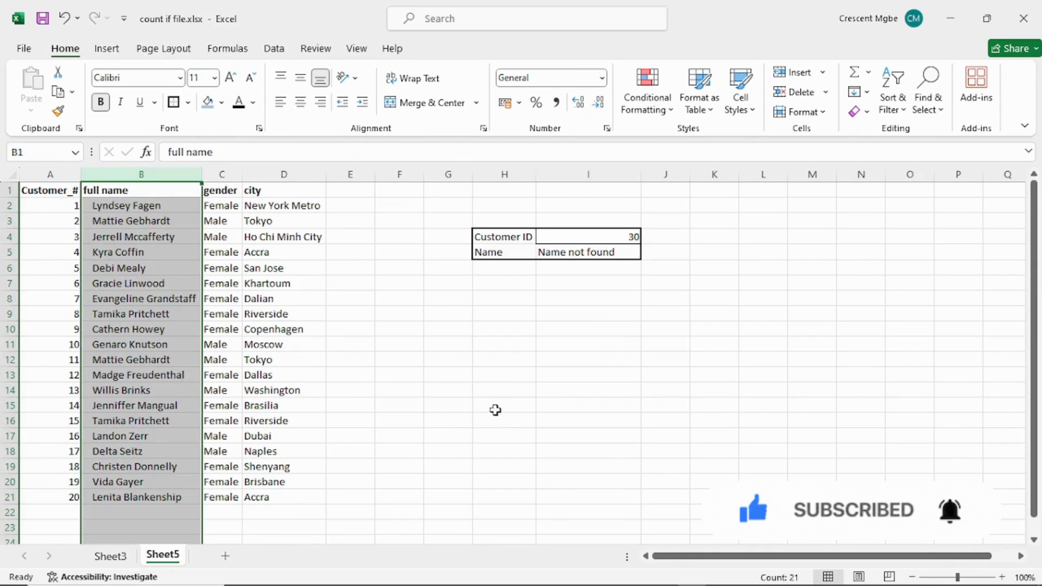
pyautogui.click(470, 416)
pyautogui.moveTo(705, 421); pyautogui.dragTo(895, 427)
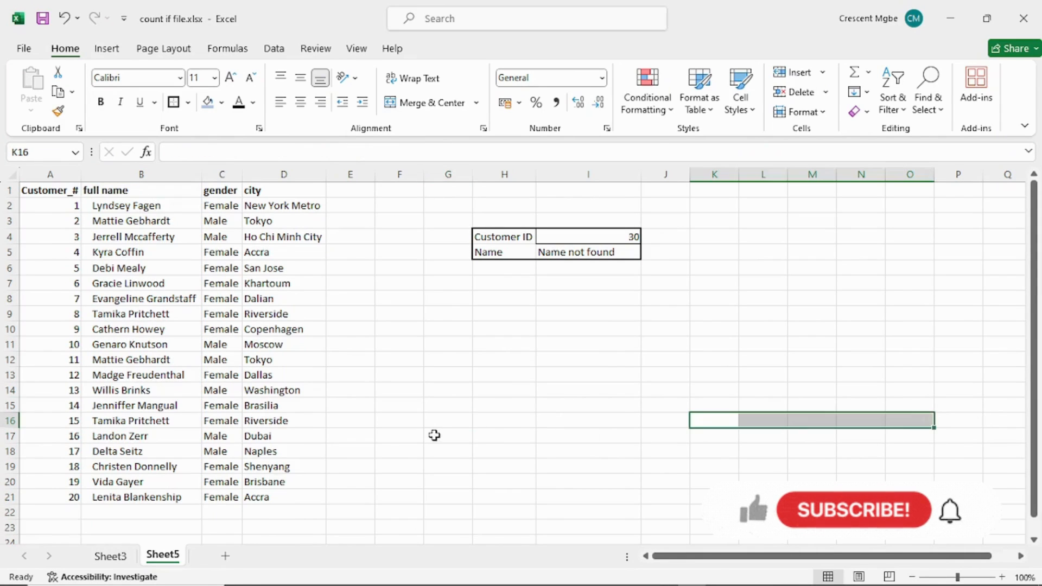
pyautogui.moveTo(435, 435); pyautogui.dragTo(887, 440)
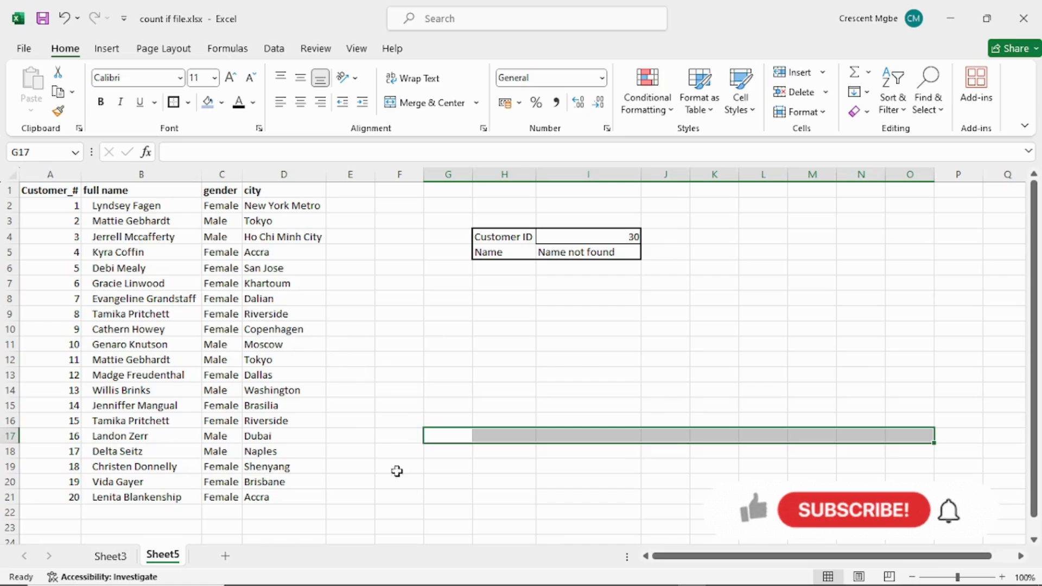
# Switch to Sheet3 and look through the full customer order table, including the Customer_# column.
pyautogui.click(111, 556)
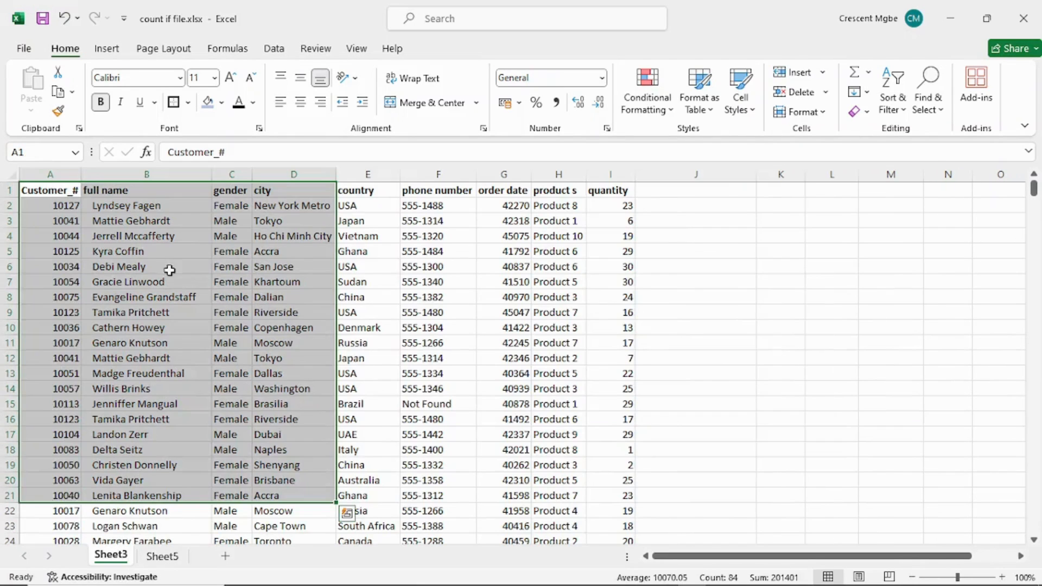
pyautogui.moveTo(665, 325); pyautogui.dragTo(646, 314)
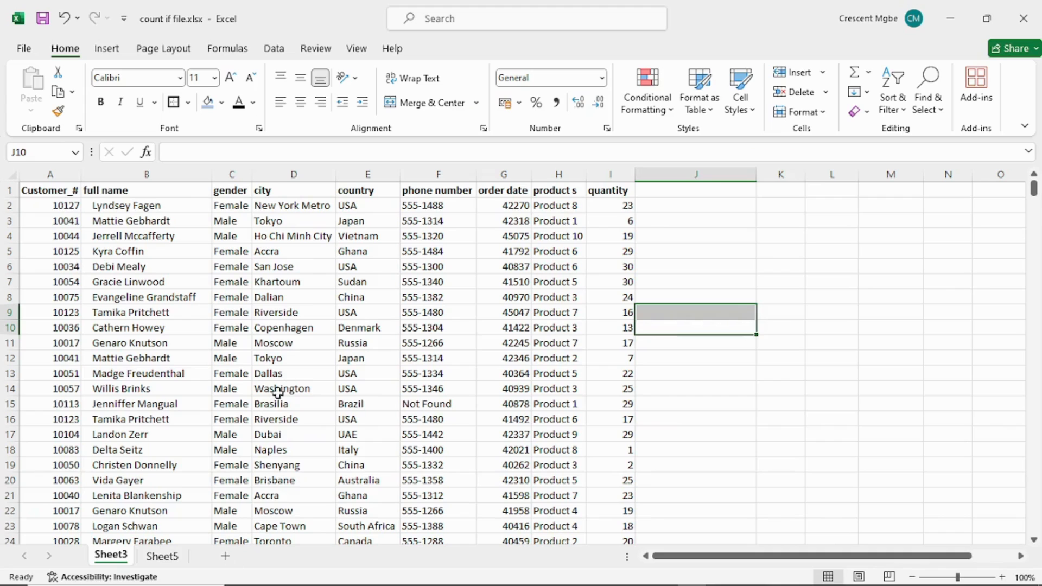
pyautogui.click(776, 266)
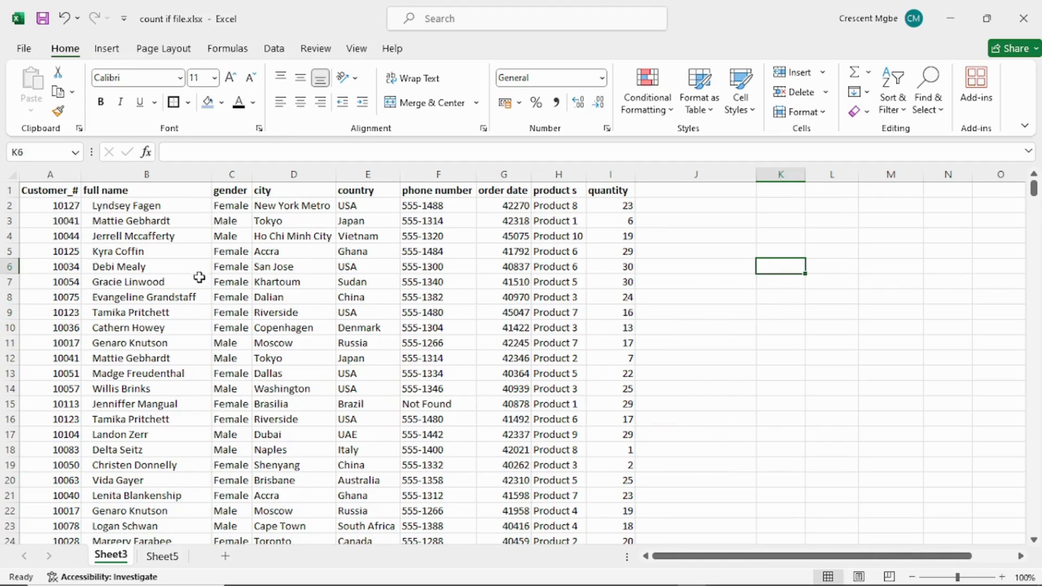
pyautogui.scroll(-3, 223, 268)
pyautogui.scroll(-20, 227, 269)
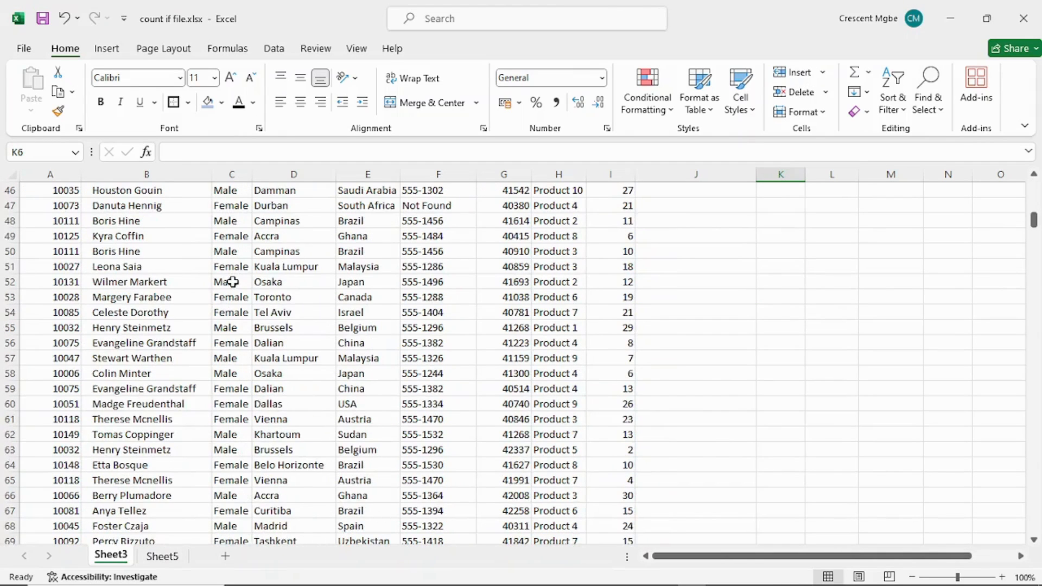
pyautogui.scroll(-17, 243, 292)
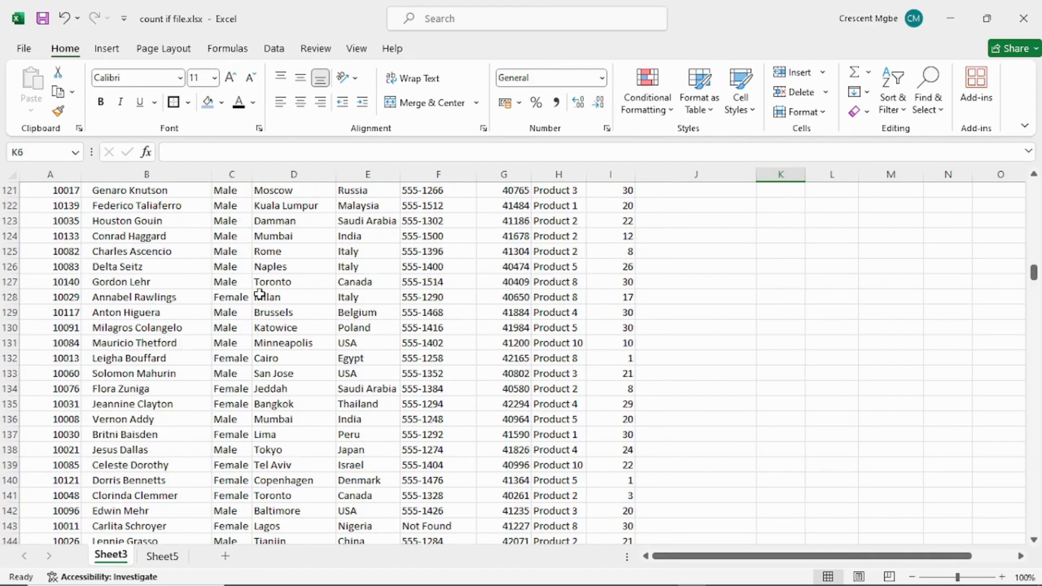
pyautogui.scroll(20, 260, 293)
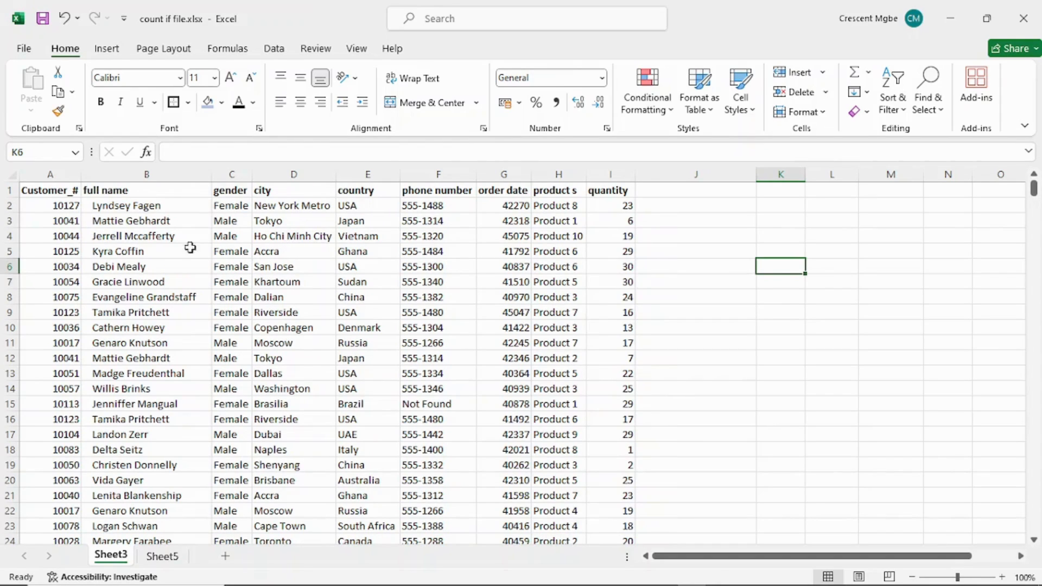
pyautogui.click(61, 206)
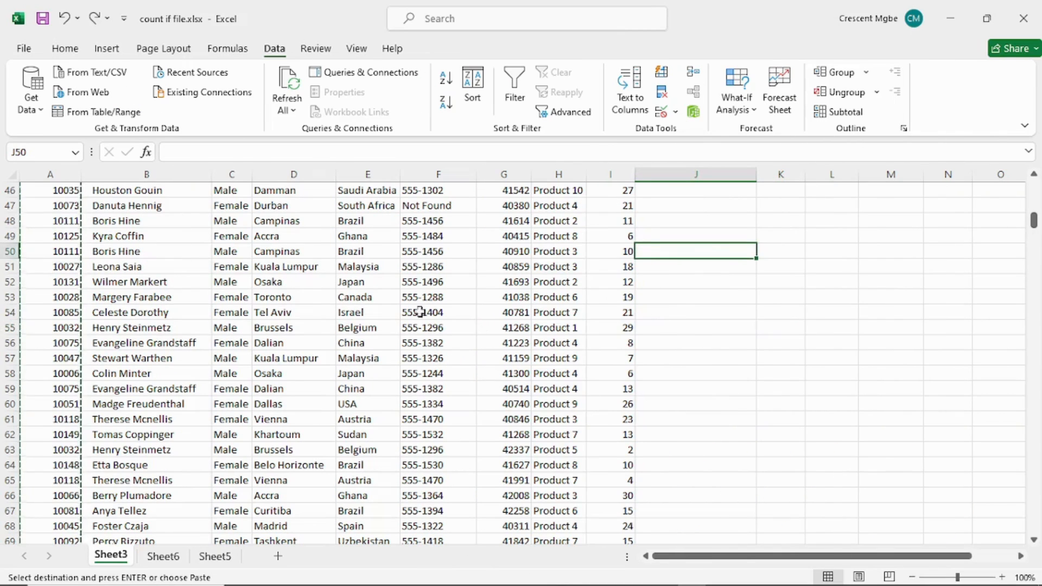
# Cancel the pending copy of the Customer_# column on Sheet3 and select the customer number in A4.
pyautogui.click(58, 222)
pyautogui.doubleClick(58, 222)
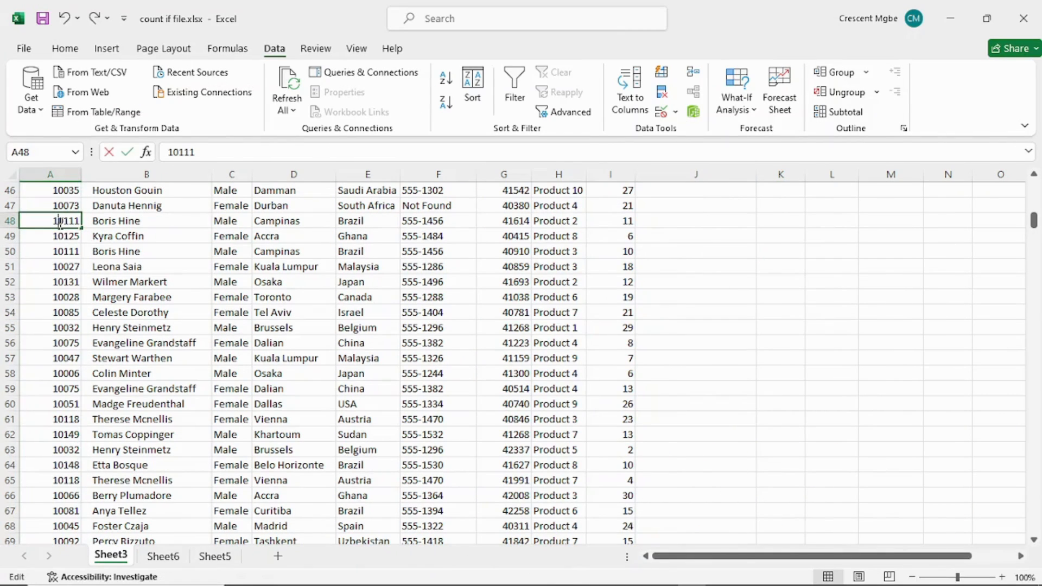
pyautogui.click(201, 233)
pyautogui.scroll(3, 583, 260)
pyautogui.scroll(12, 84, 235)
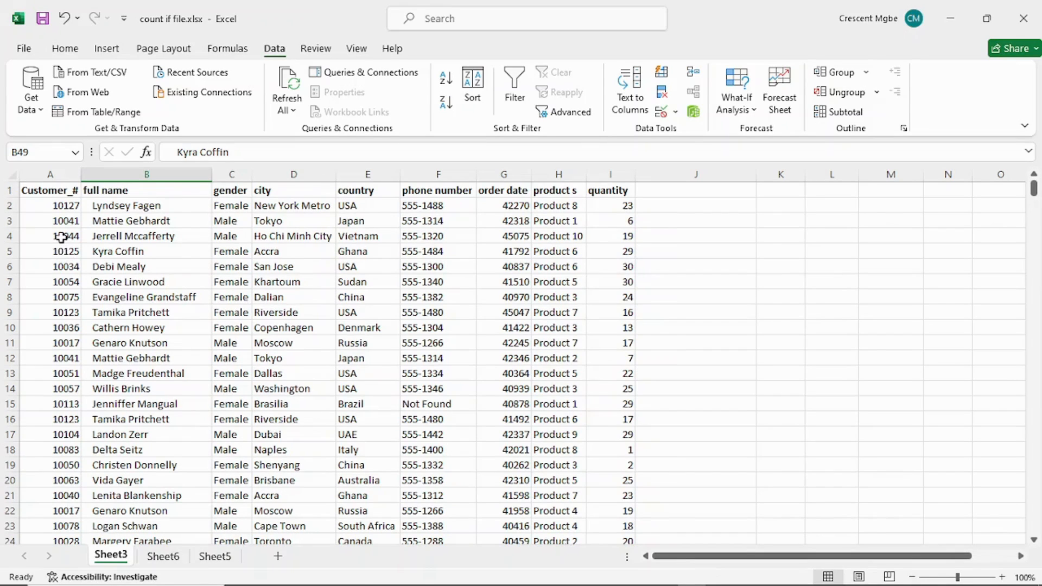
pyautogui.click(61, 237)
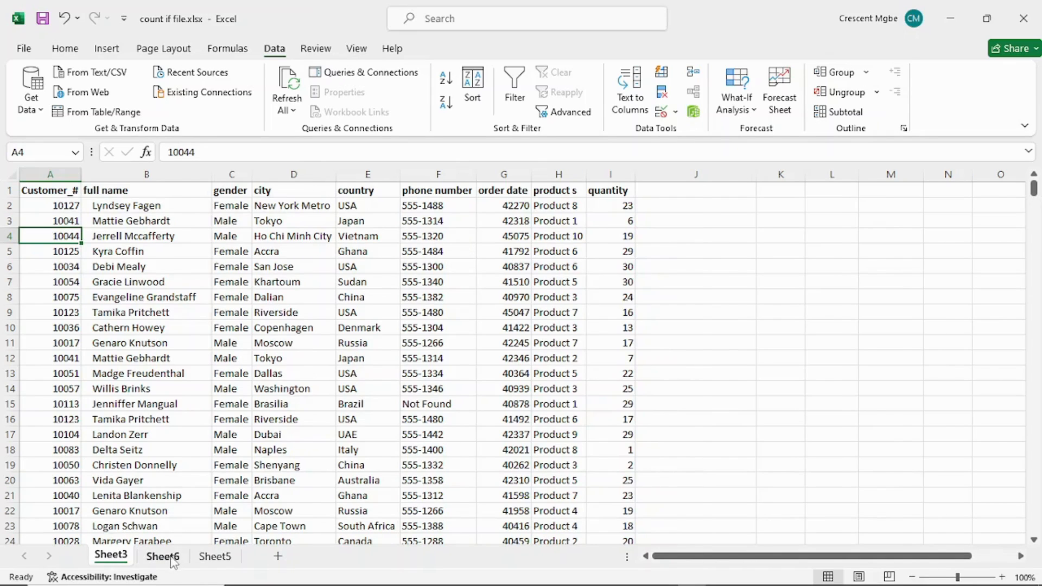
# Set the data validation of cell A1 on Sheet6 to allow a List.
pyautogui.click(172, 559)
pyautogui.click(38, 194)
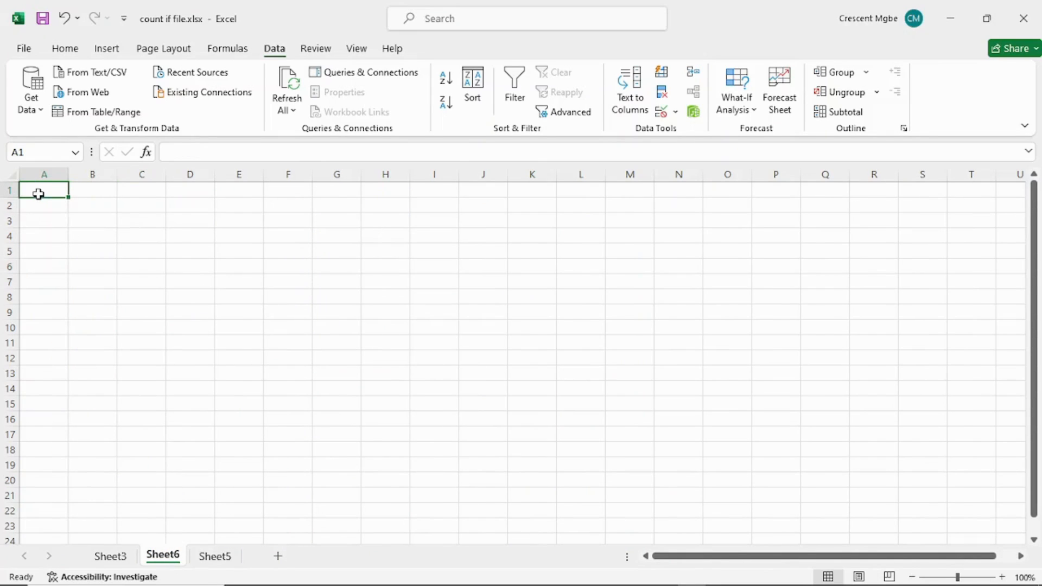
pyautogui.click(112, 556)
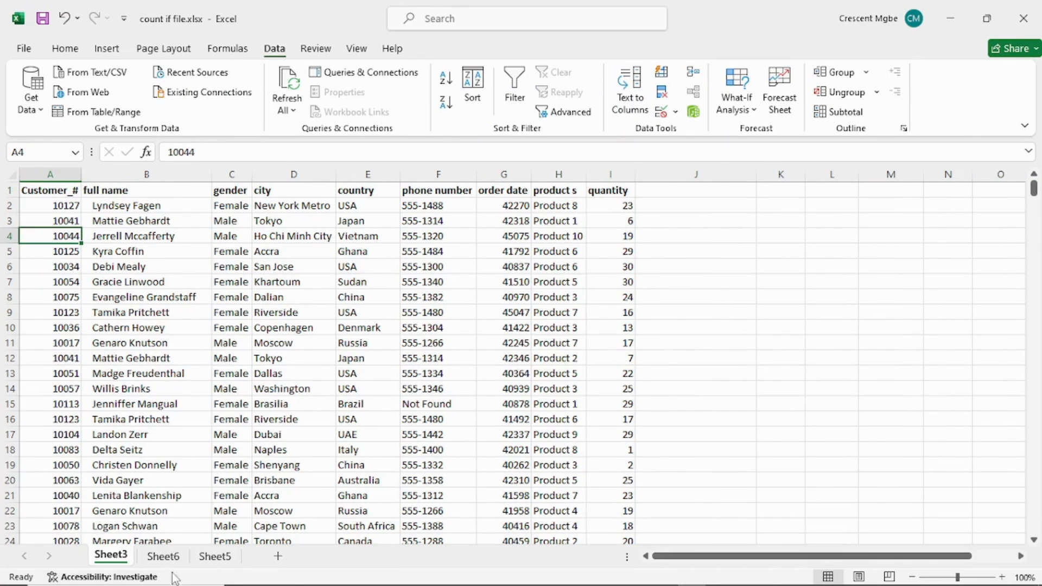
pyautogui.click(163, 556)
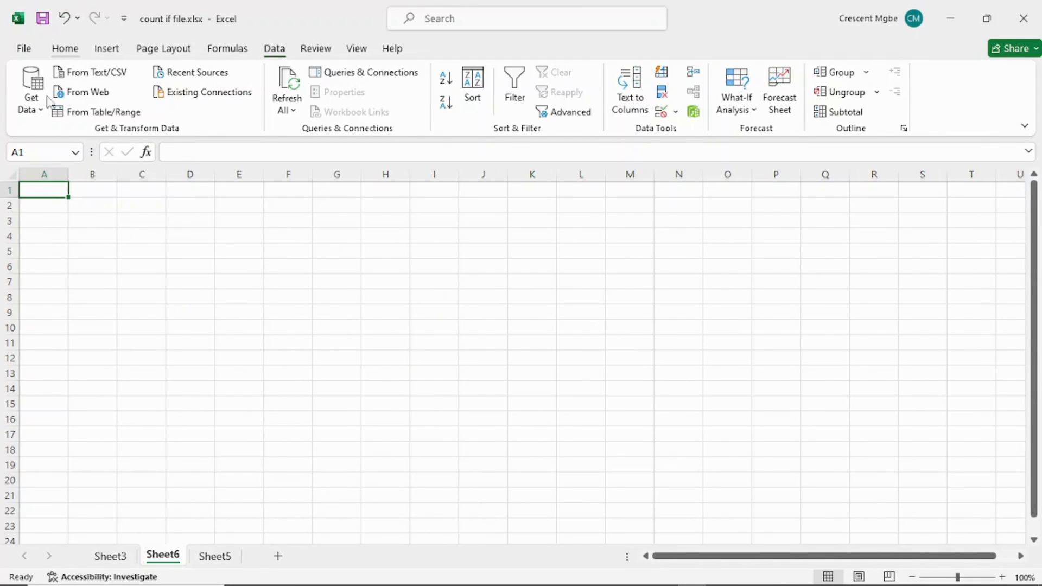
pyautogui.click(65, 48)
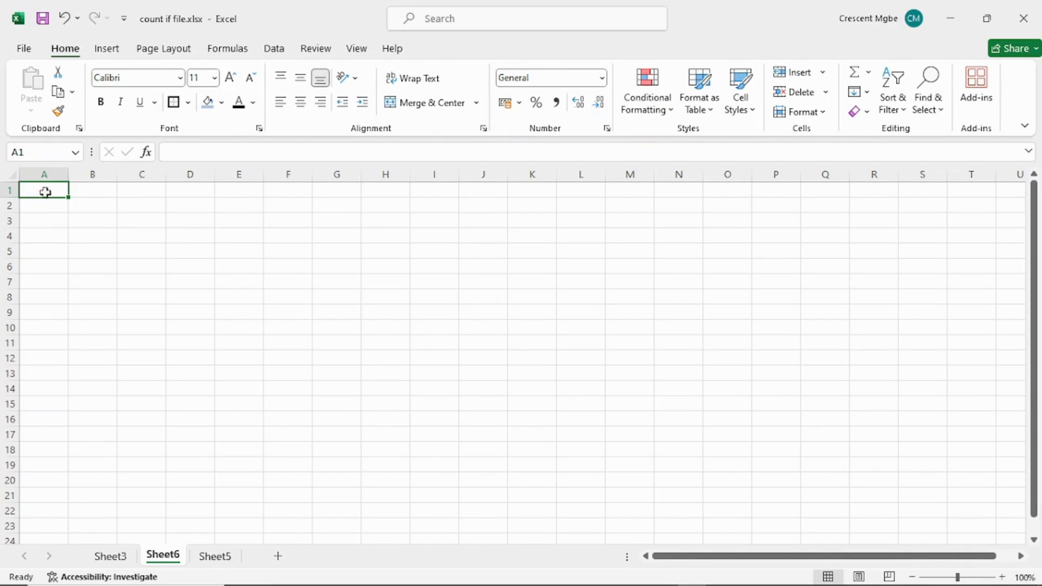
pyautogui.click(284, 50)
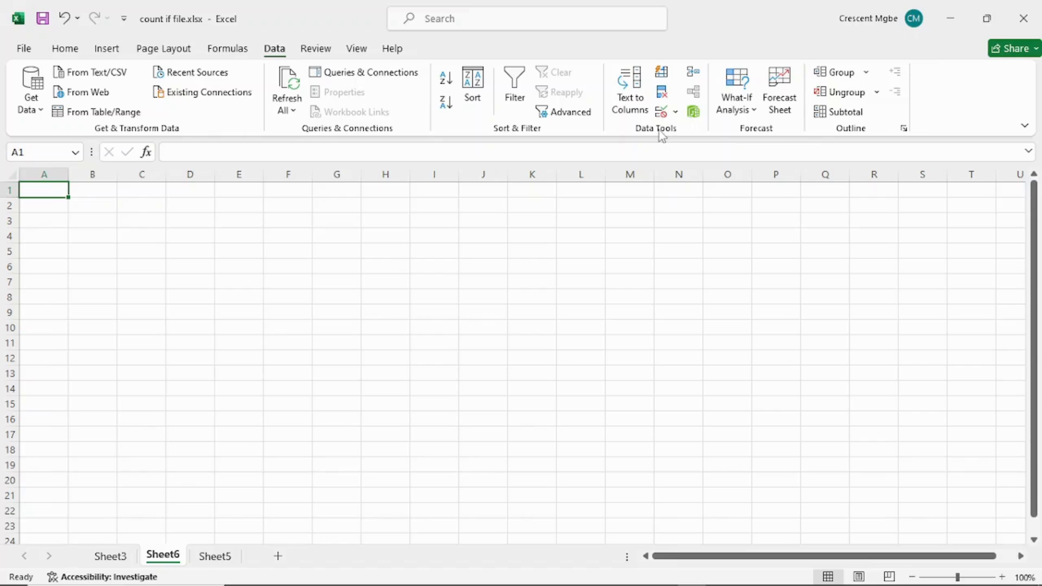
pyautogui.click(675, 113)
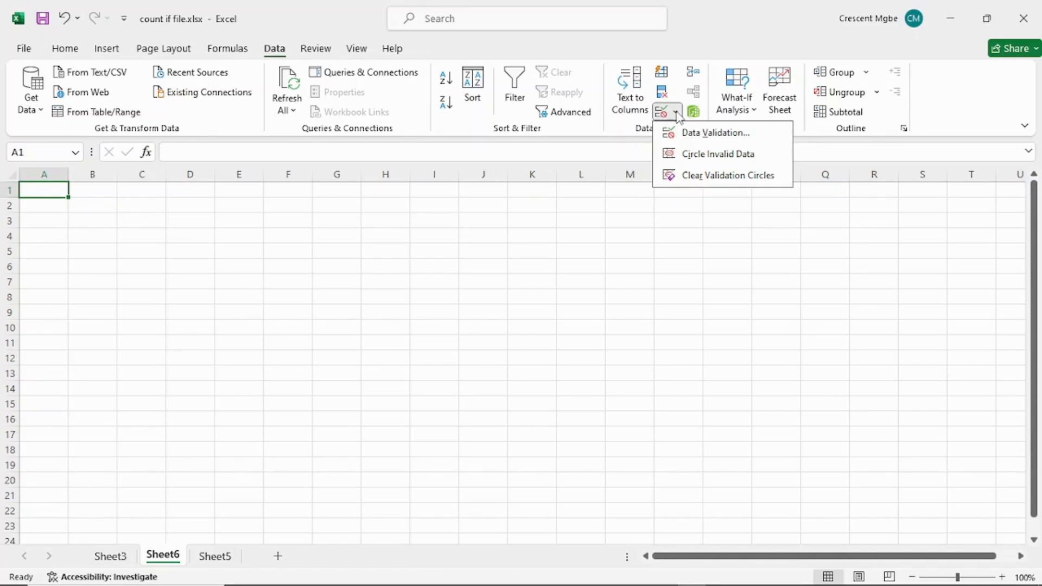
pyautogui.click(707, 136)
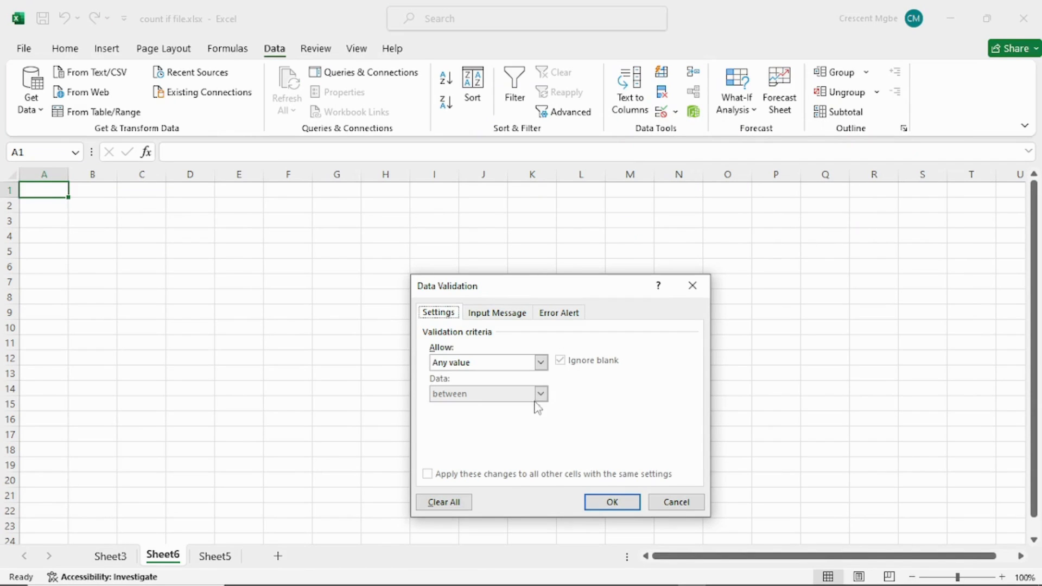
pyautogui.click(540, 362)
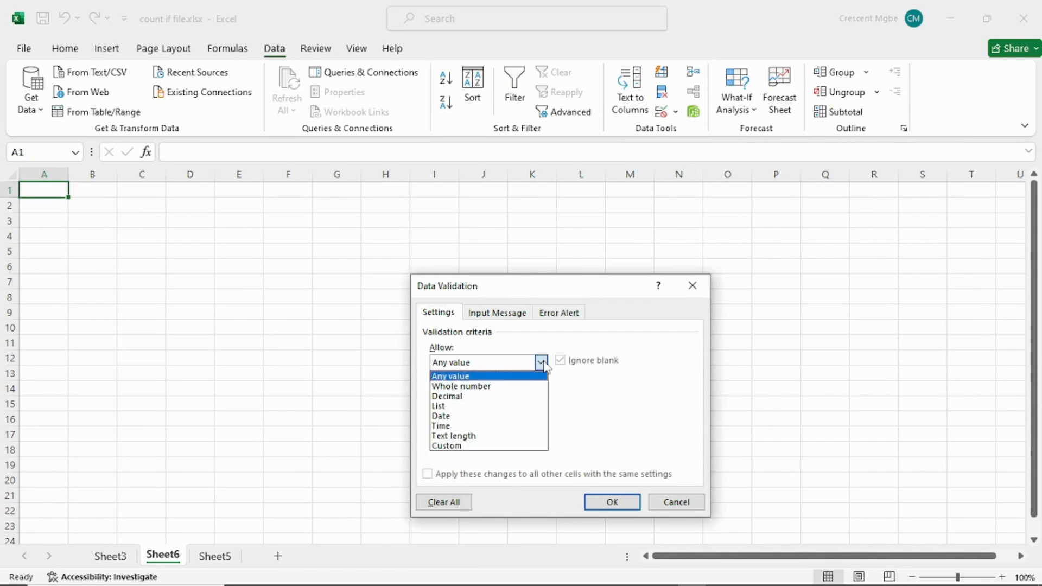
pyautogui.click(450, 408)
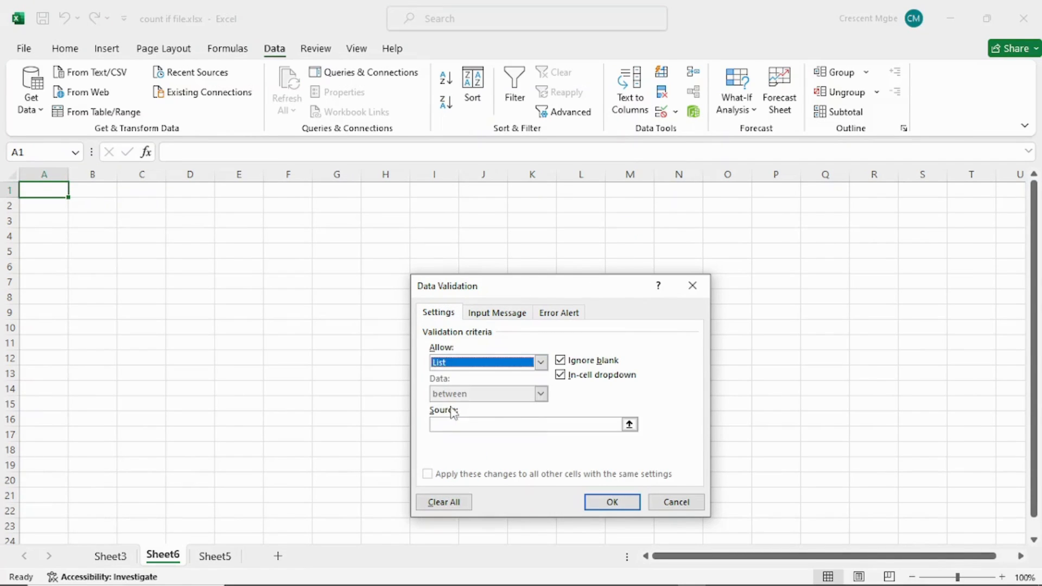
# Use the whole Customer_# column, =Sheet3!$A:$A, as the validation list source and apply the rule to A1.
pyautogui.click(629, 425)
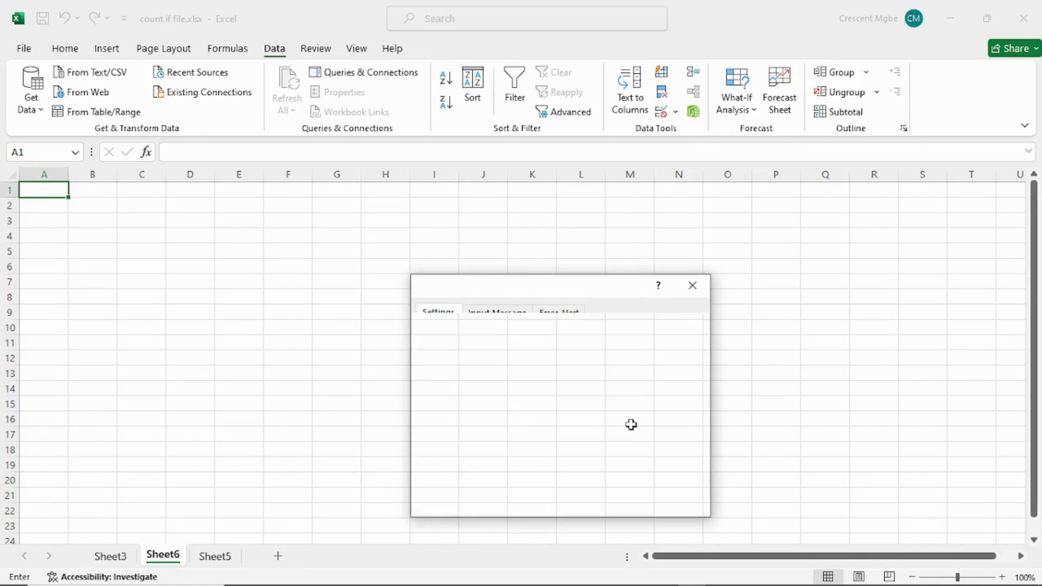
pyautogui.click(700, 306)
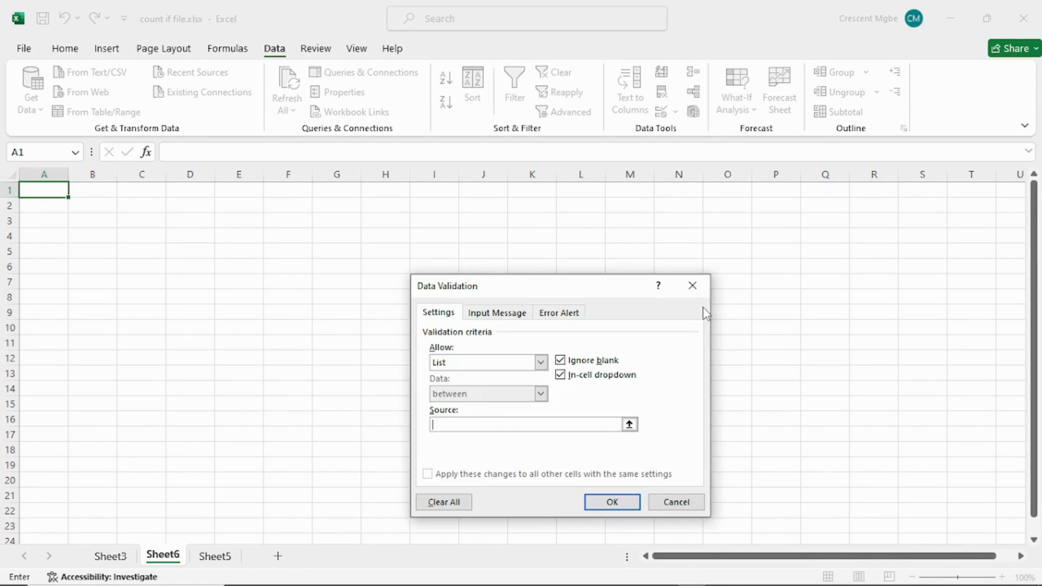
pyautogui.click(629, 425)
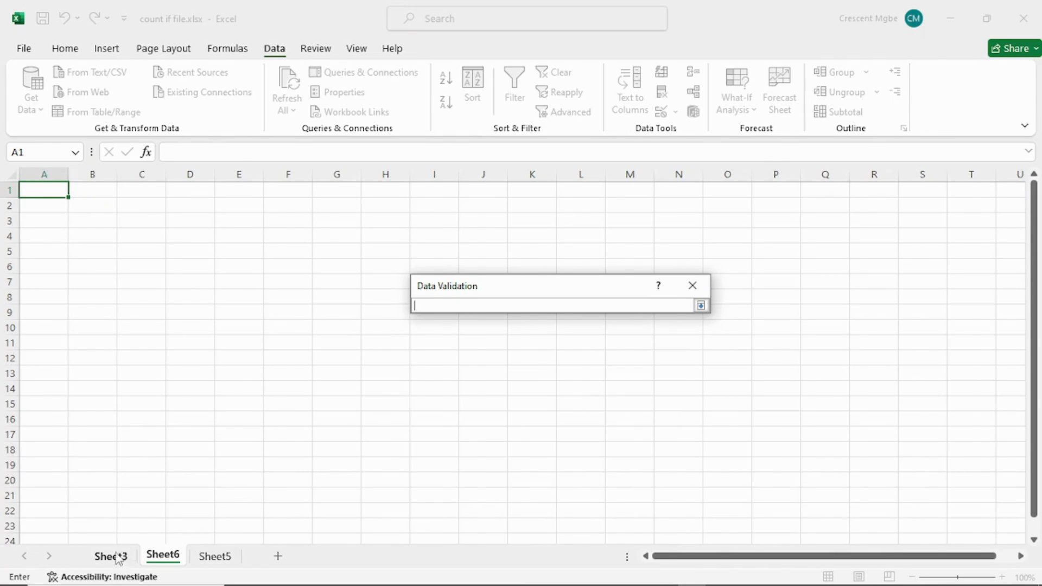
pyautogui.click(110, 556)
pyautogui.click(50, 174)
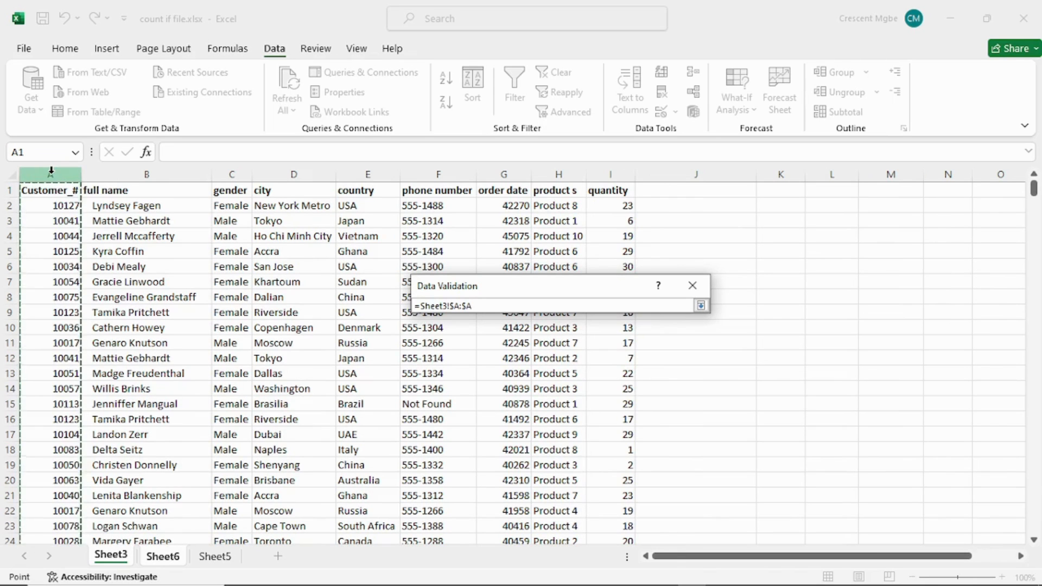
pyautogui.click(700, 305)
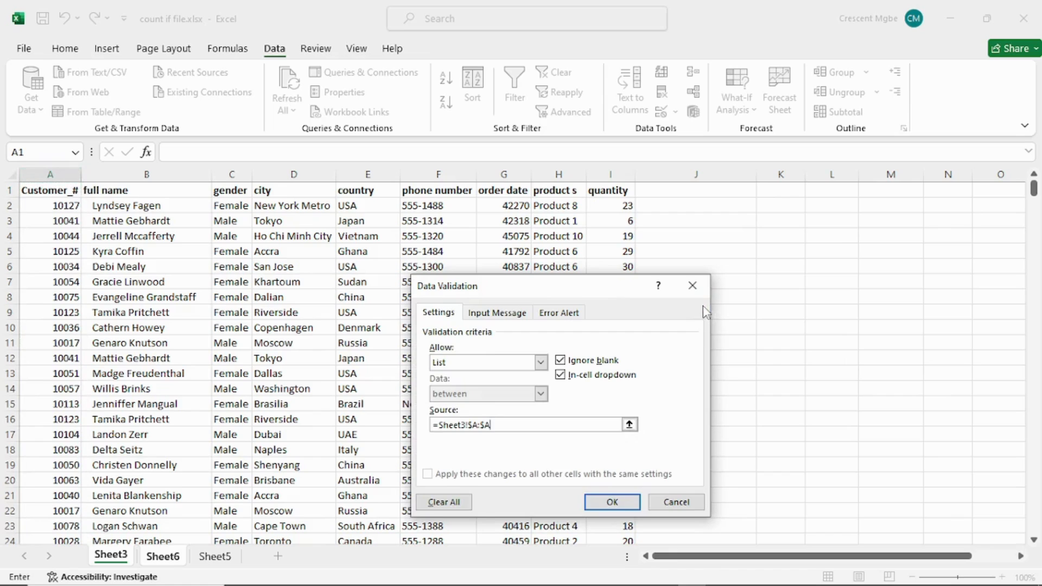
pyautogui.click(608, 500)
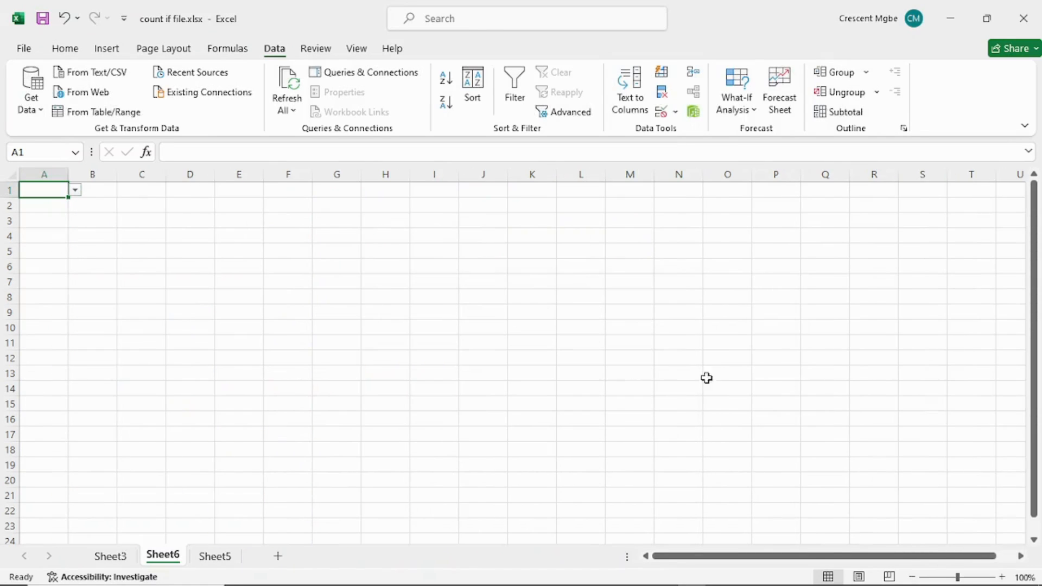
# Look through the customer numbers in A1's validation list on Sheet6 and choose the third number.
pyautogui.click(75, 190)
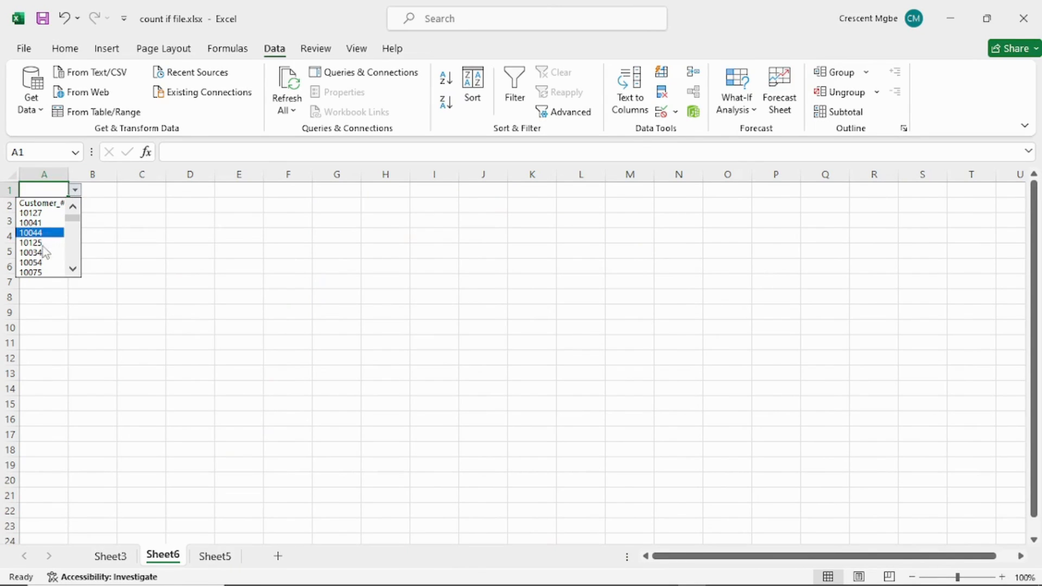
pyautogui.scroll(-5, 74, 240)
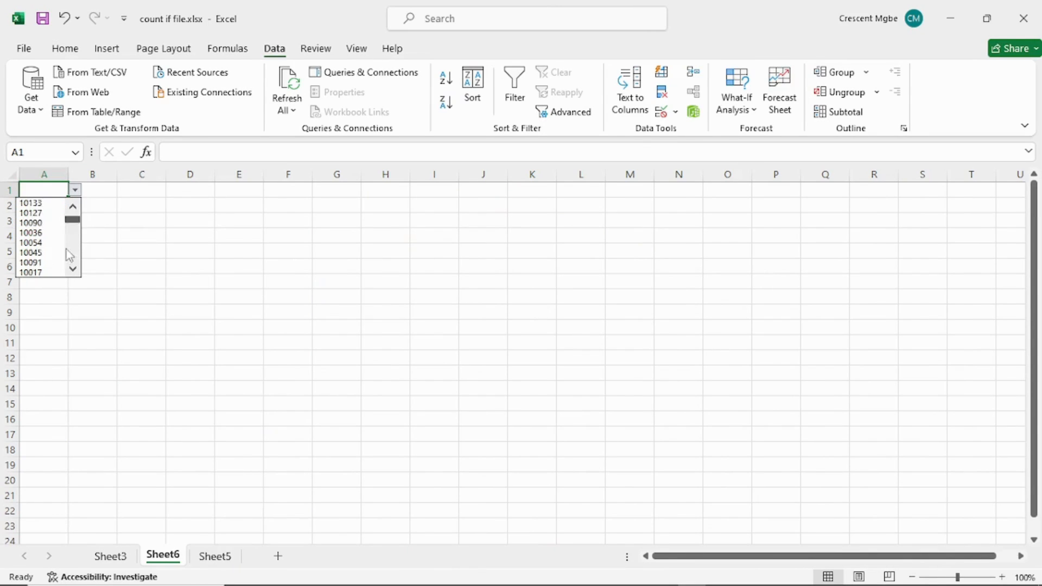
pyautogui.scroll(10, 75, 239)
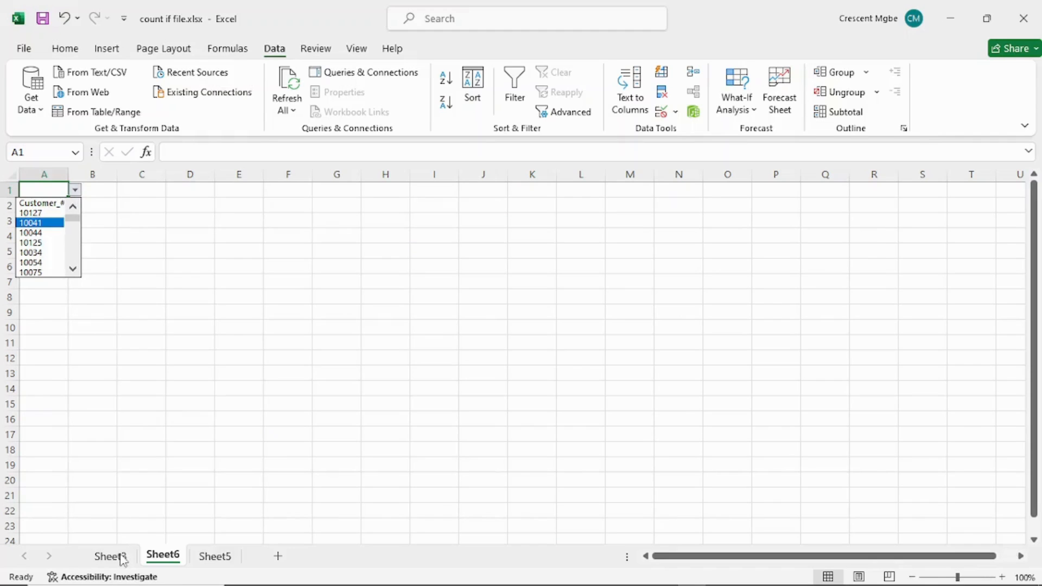
pyautogui.press('Escape')
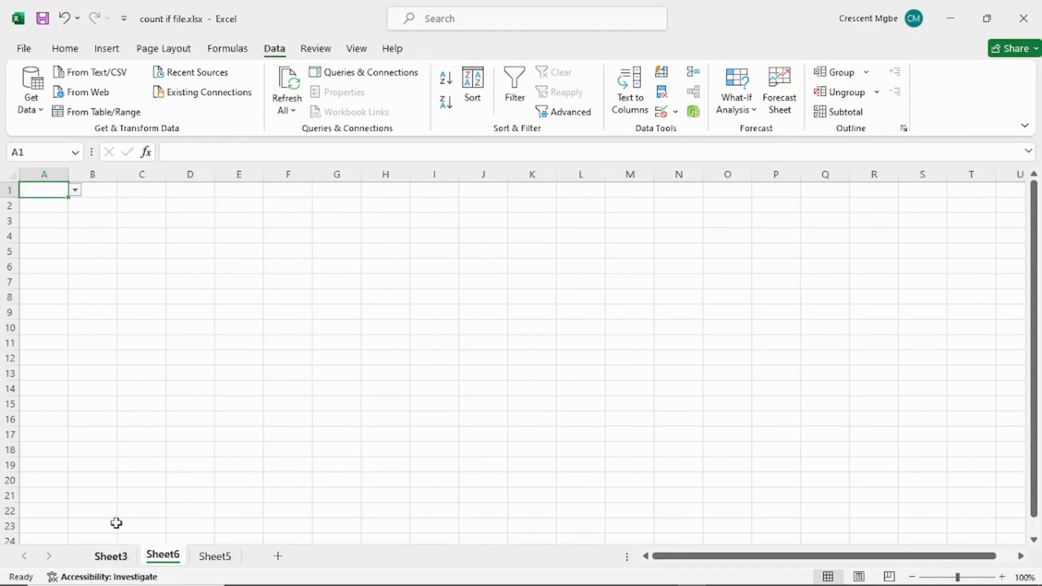
pyautogui.click(110, 556)
pyautogui.click(158, 556)
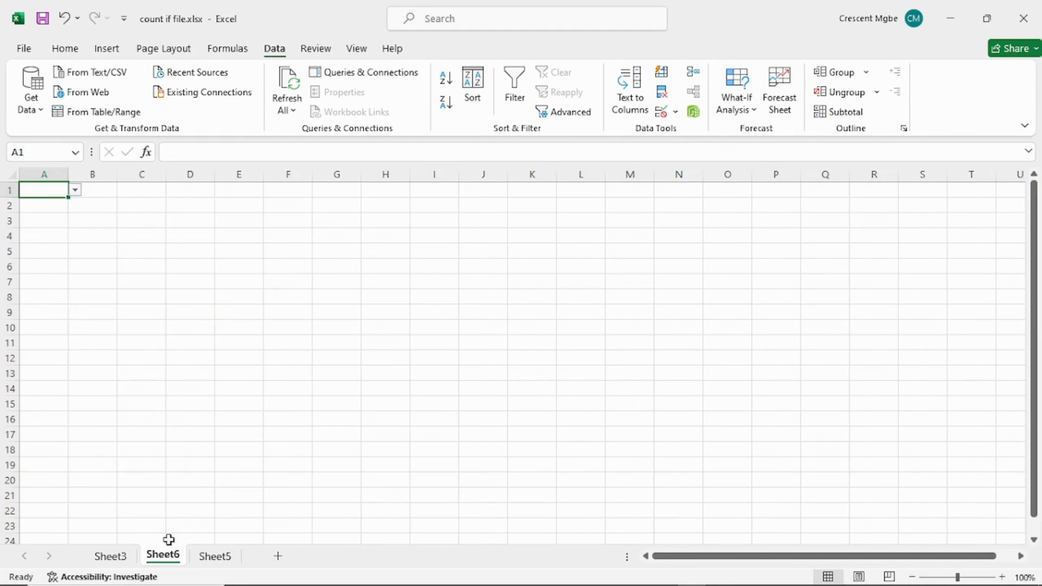
pyautogui.click(74, 190)
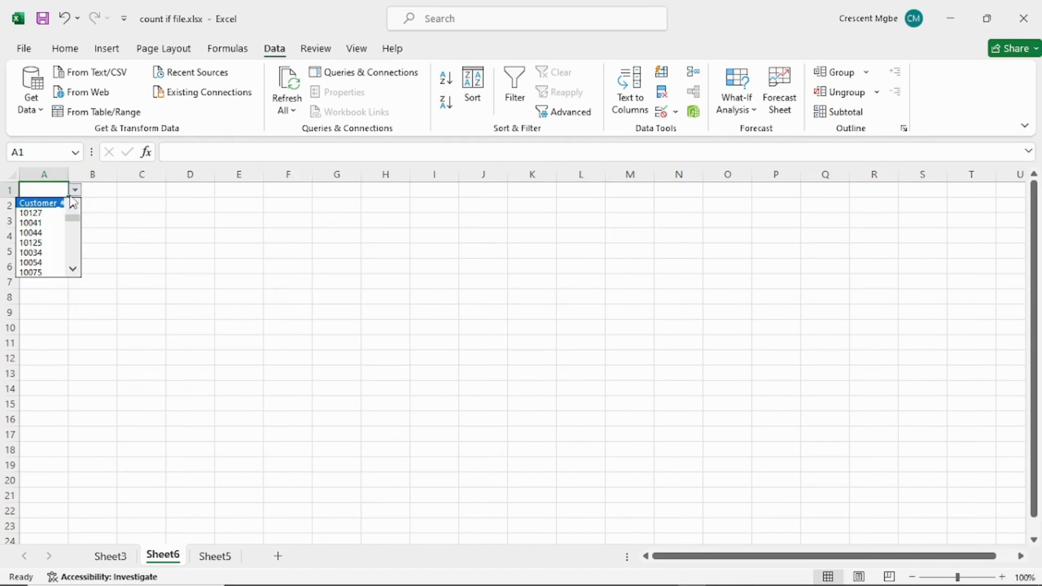
pyautogui.click(41, 222)
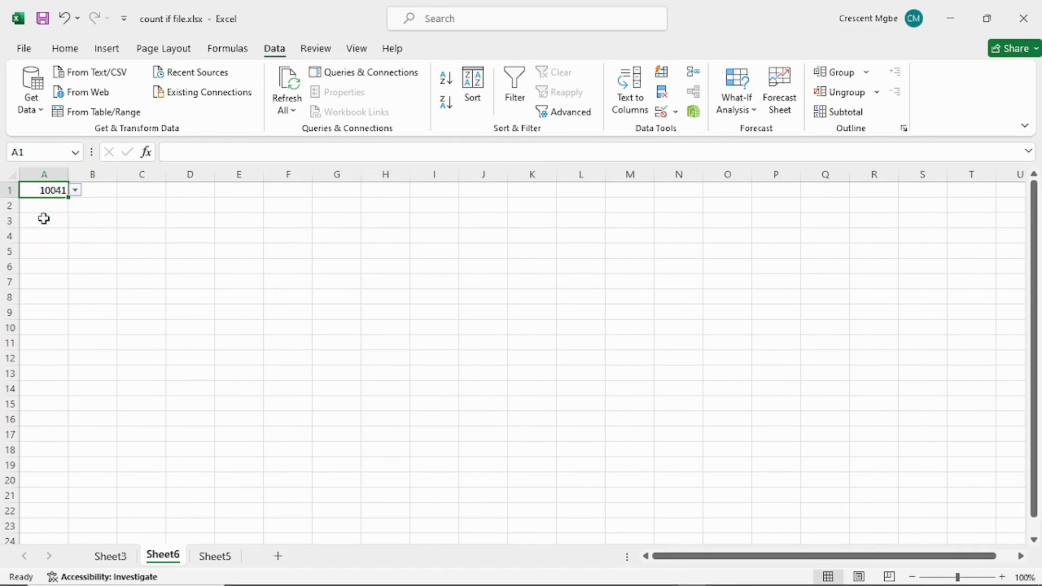
pyautogui.click(75, 190)
pyautogui.click(34, 217)
pyautogui.click(107, 189)
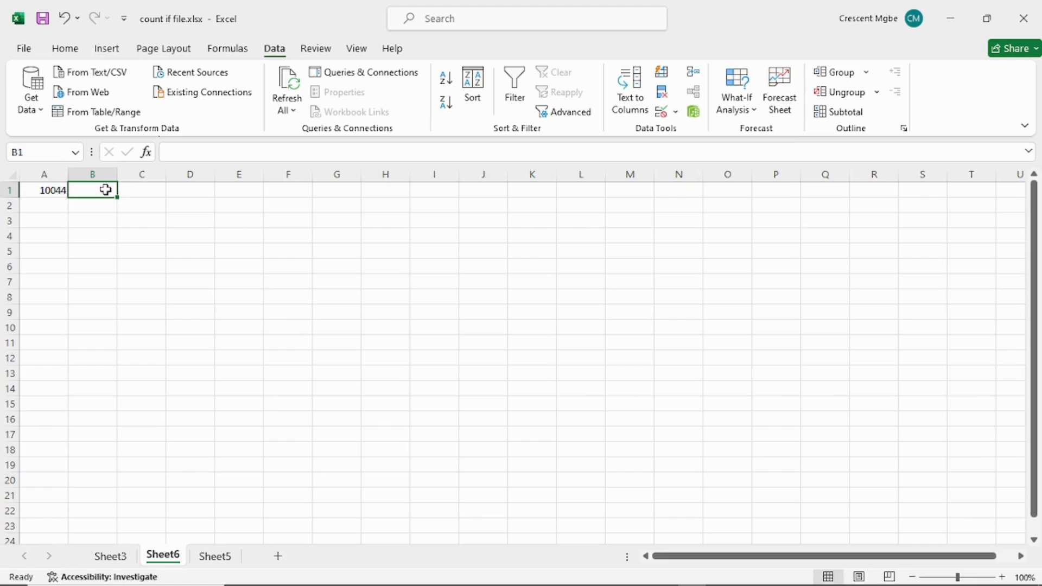
# Insert a blank row above row 1 on Sheet6.
pyautogui.click(6, 190)
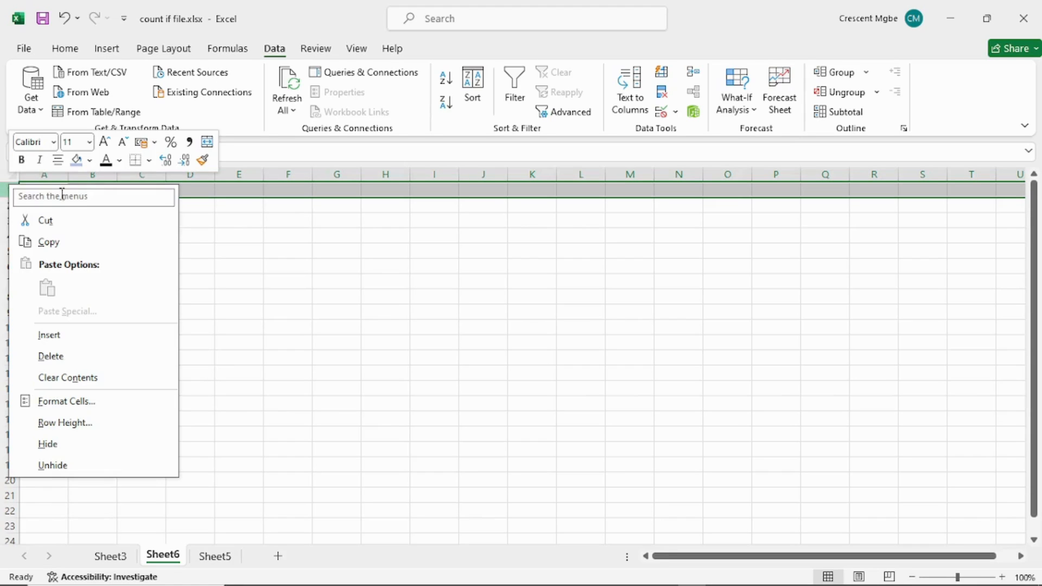
pyautogui.rightClick(6, 190)
pyautogui.click(53, 339)
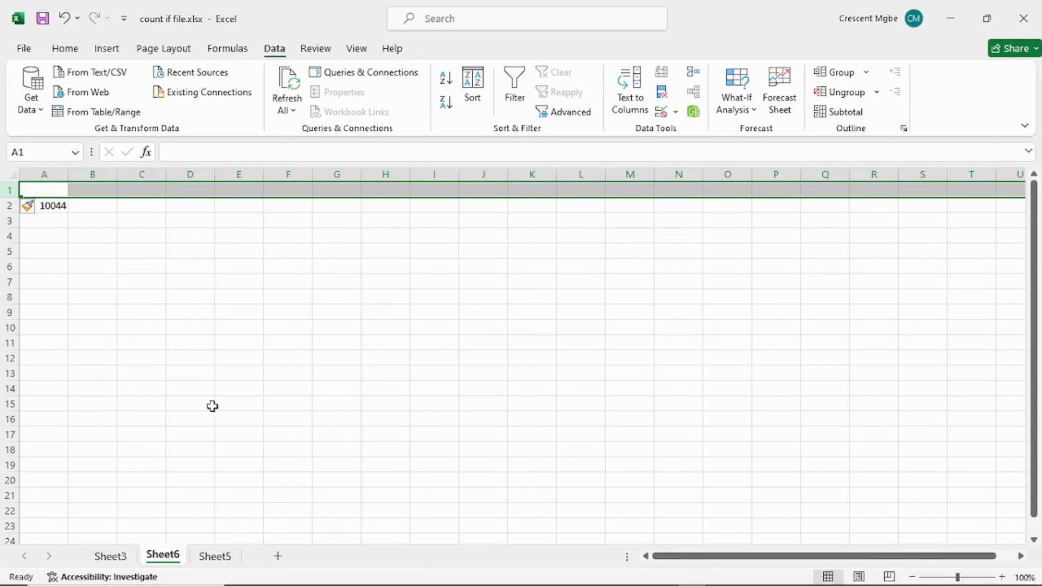
# Copy the header row A1:I1 from Sheet3 and paste it into Sheet6 starting at A1.
pyautogui.click(110, 557)
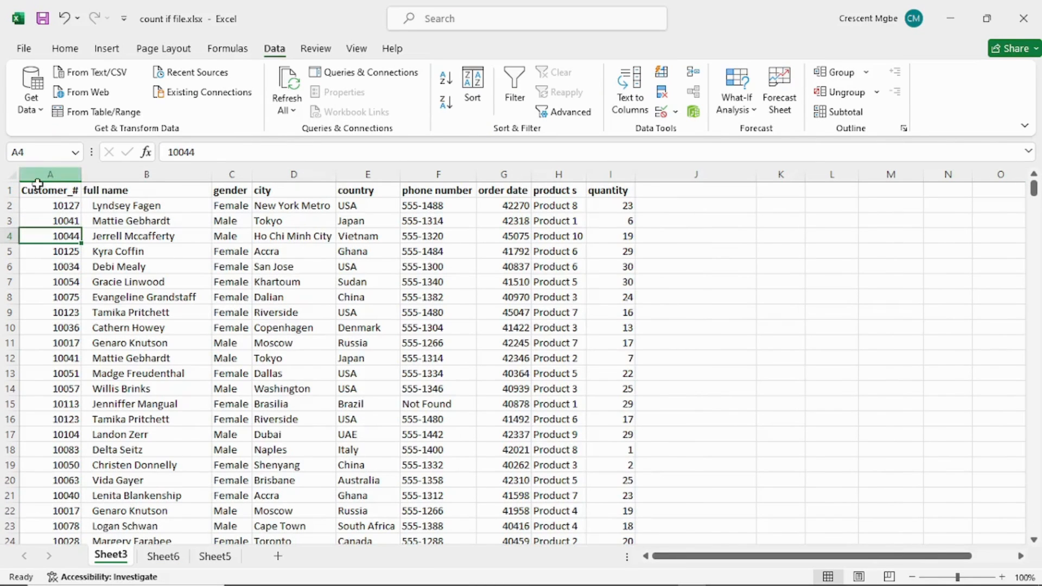
pyautogui.moveTo(44, 190); pyautogui.dragTo(623, 191)
pyautogui.hotkey('ctrl', 'c')
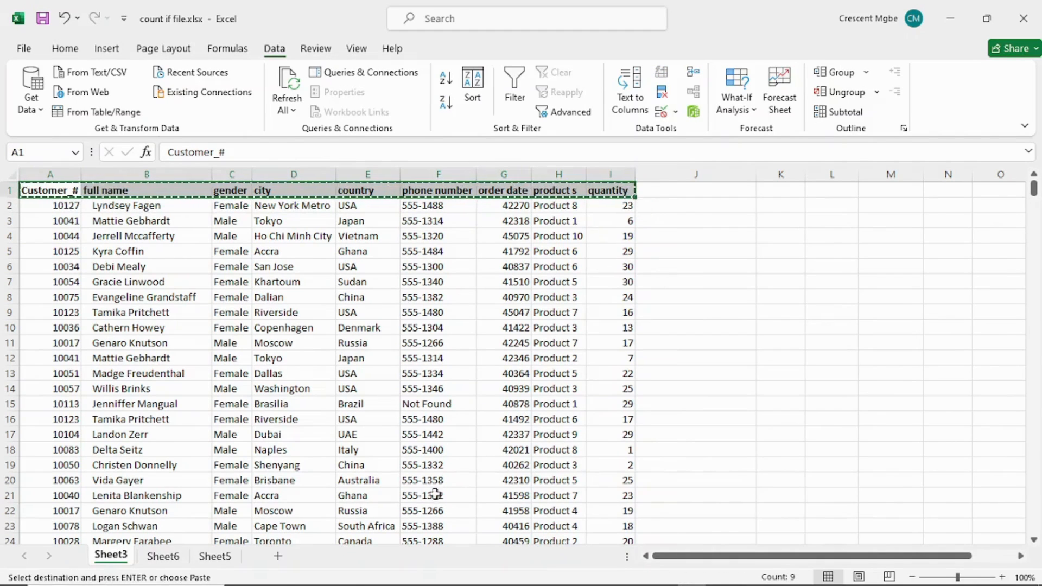
pyautogui.click(162, 556)
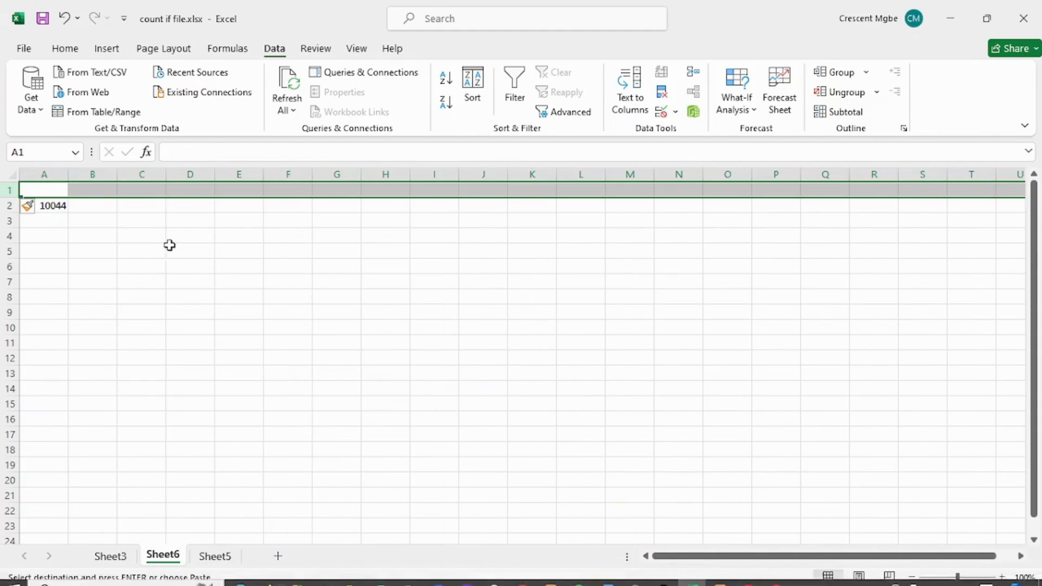
pyautogui.click(53, 187)
pyautogui.hotkey('ctrl', 'v')
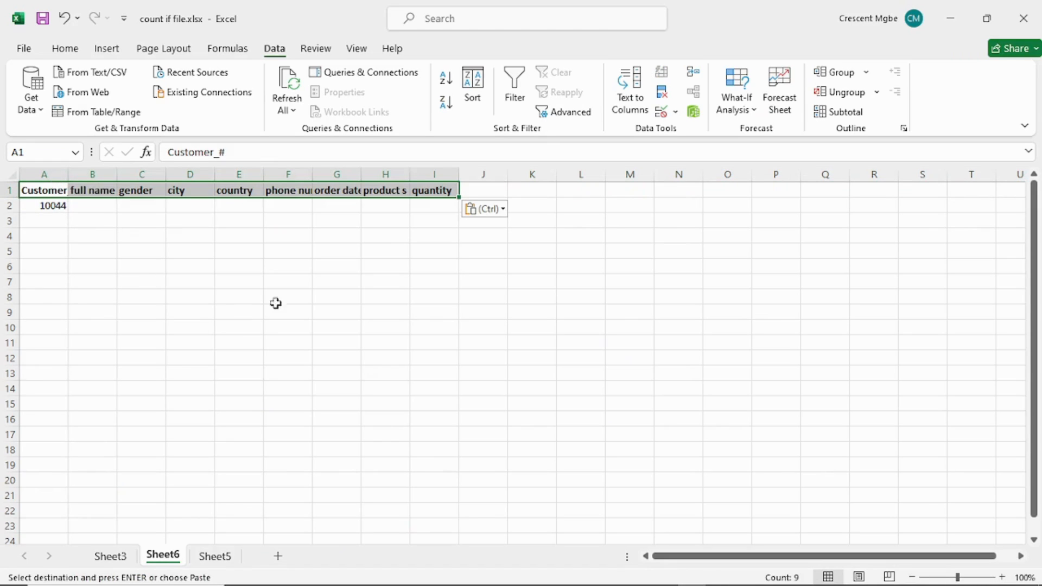
# Autofit the width of all columns on Sheet6 to their contents.
pyautogui.click(6, 172)
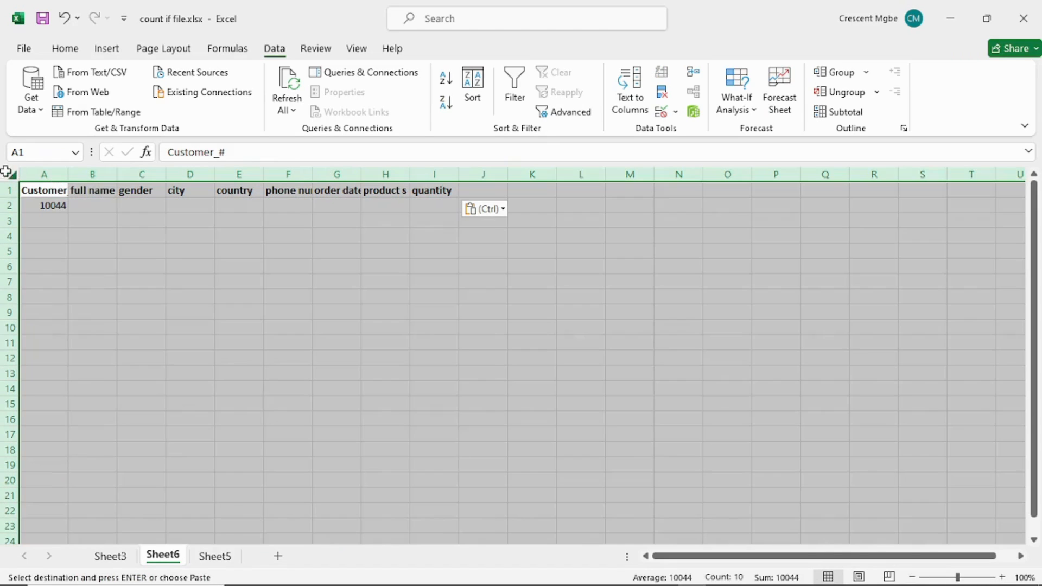
pyautogui.doubleClick(117, 174)
pyautogui.click(585, 264)
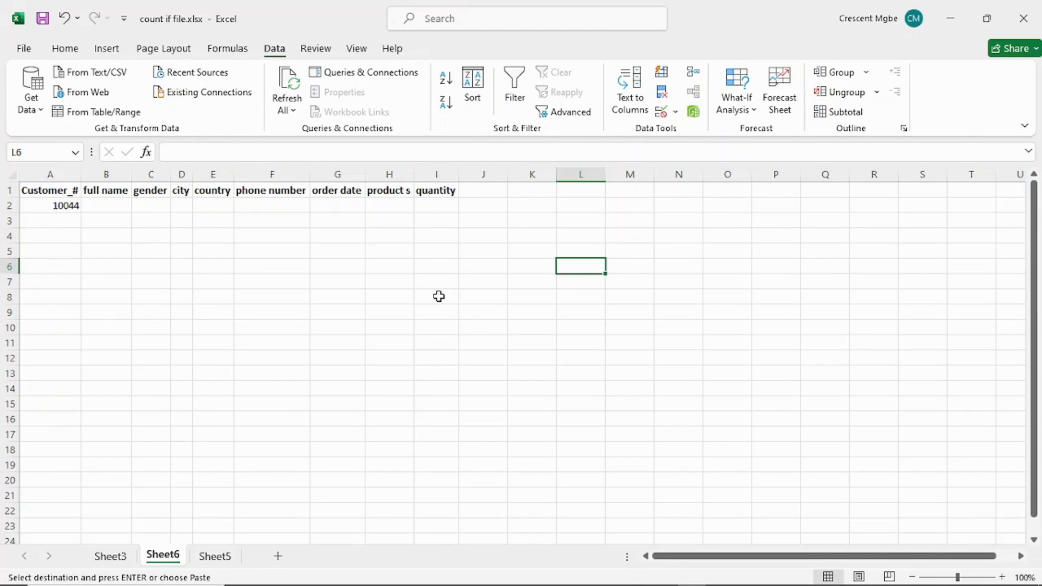
# Choose the eighth customer number from the validation list in A2, below the Customer_# header.
pyautogui.click(64, 193)
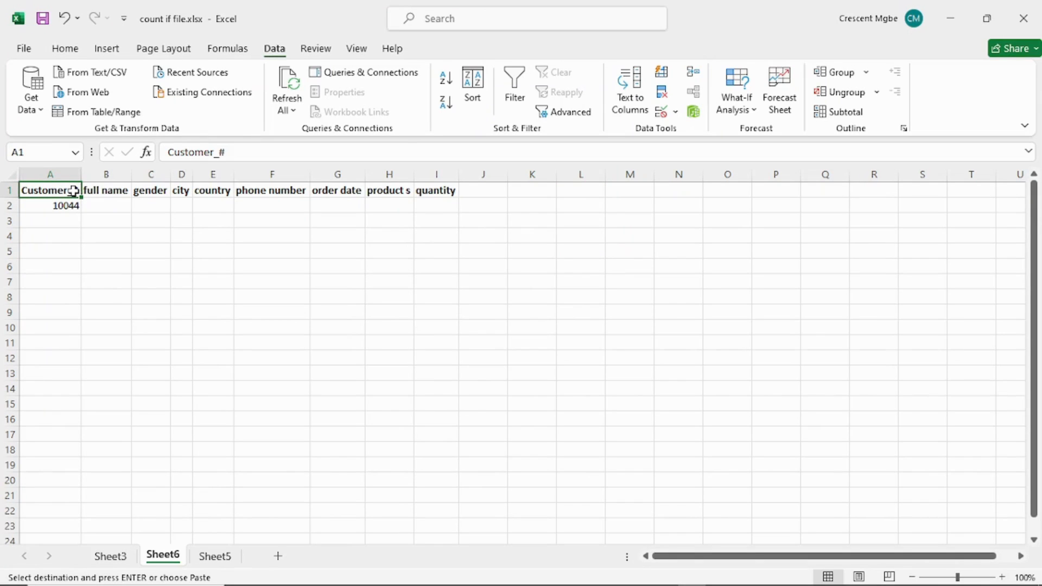
pyautogui.click(60, 205)
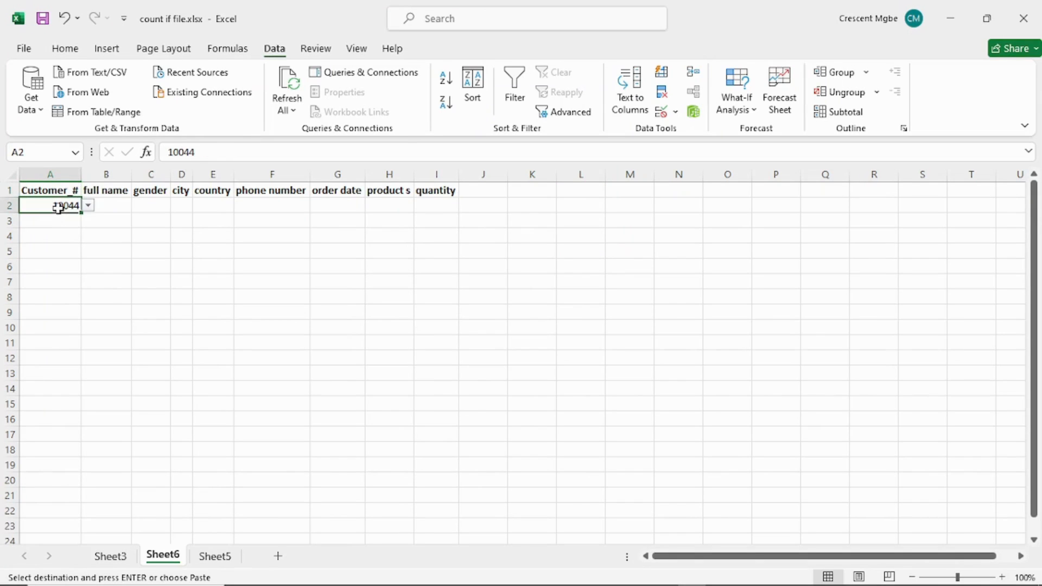
pyautogui.click(89, 206)
pyautogui.click(54, 272)
# Make header row 1 on Sheet6 more than twice as tall and top-align the headers in A1:I1.
pyautogui.moveTo(11, 197); pyautogui.dragTo(425, 209)
pyautogui.click(180, 210)
pyautogui.click(64, 207)
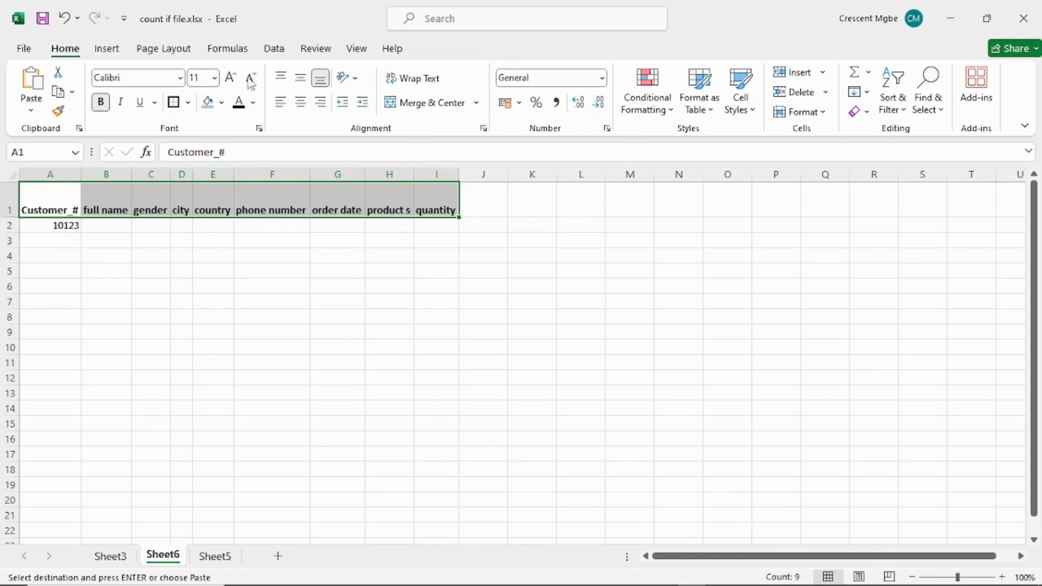
pyautogui.click(281, 77)
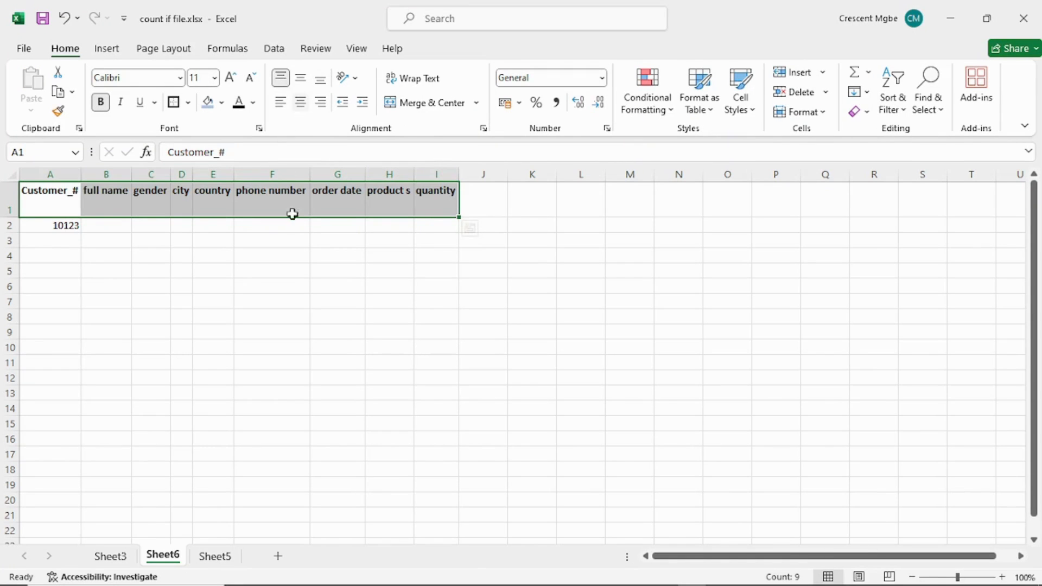
pyautogui.click(267, 229)
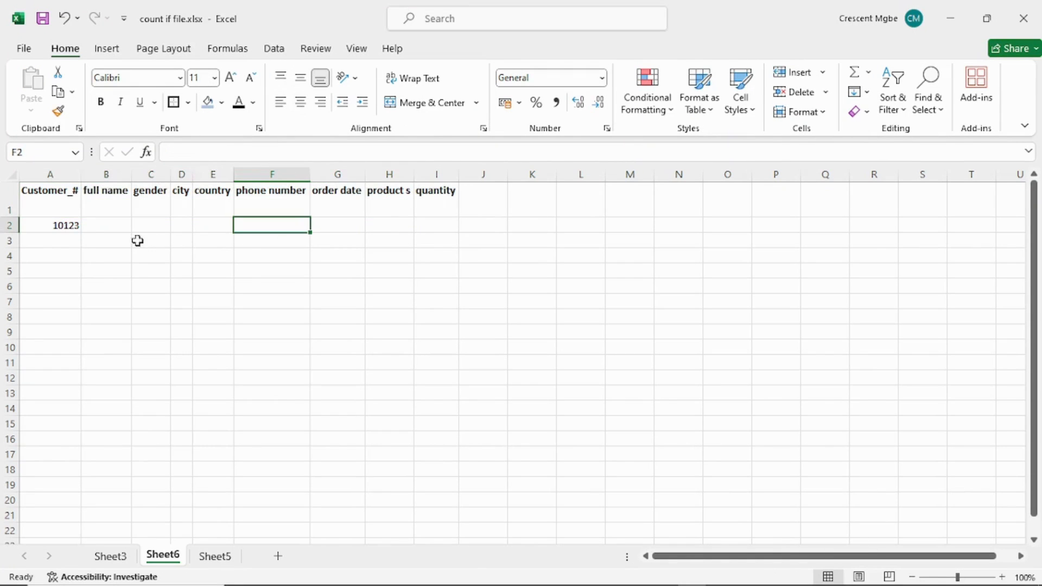
pyautogui.click(64, 225)
pyautogui.click(88, 225)
pyautogui.click(104, 223)
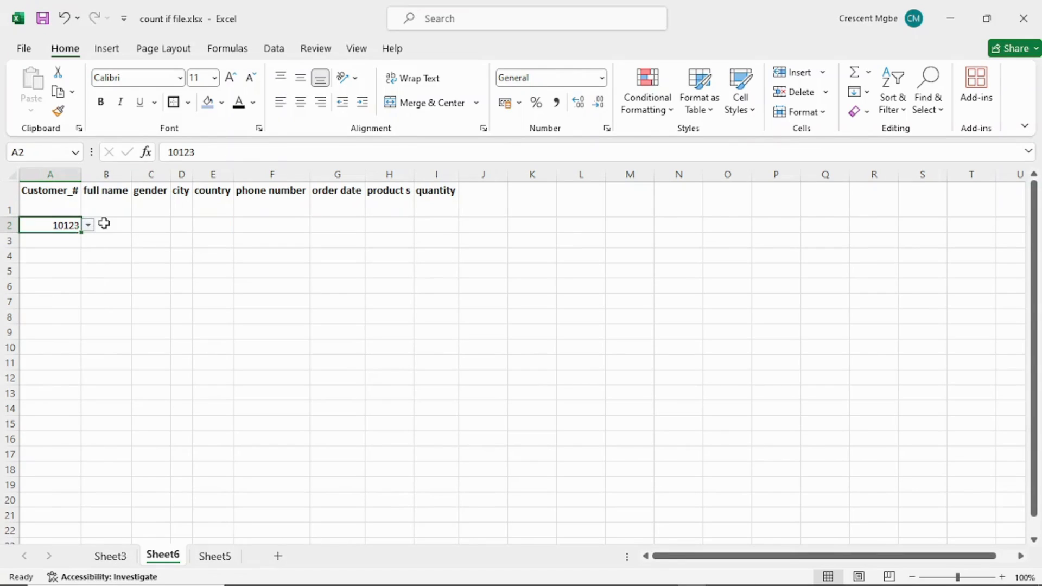
# Begin a VLOOKUP formula in B2, under the full name header, with A2 as the lookup value.
pyautogui.click(107, 224)
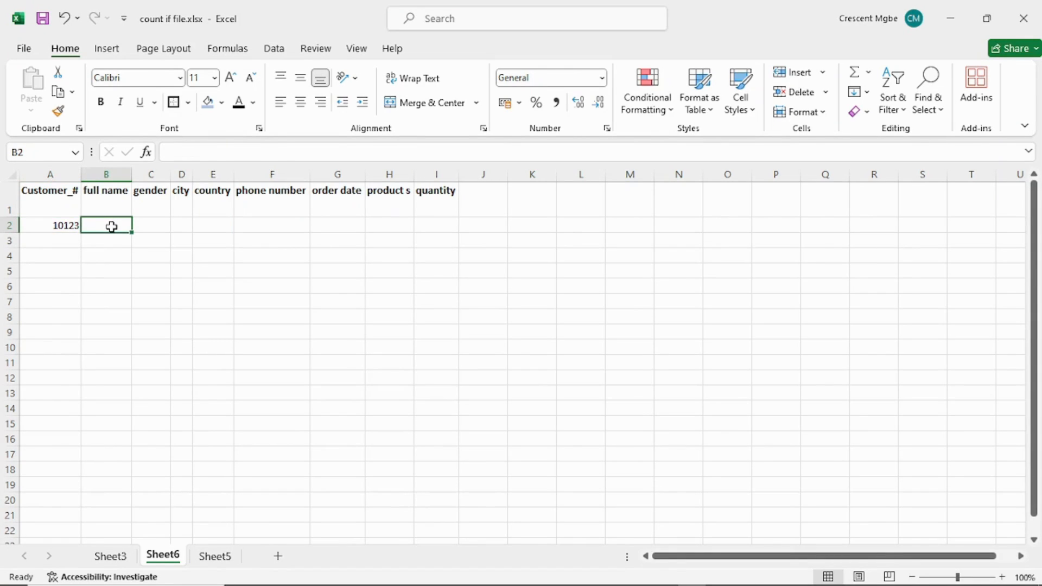
pyautogui.write('V')
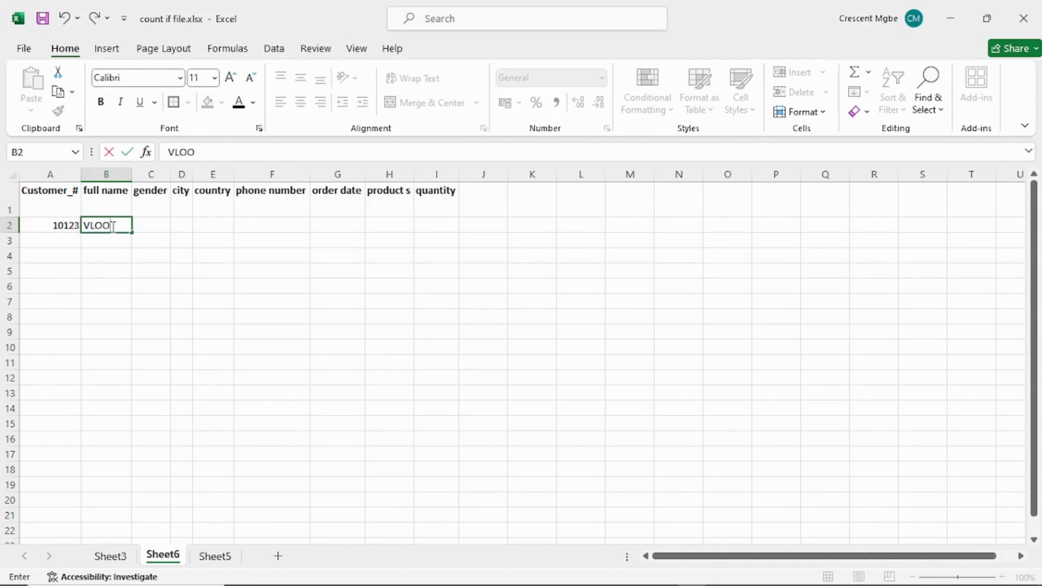
pyautogui.write('LO')
pyautogui.press('BackSpace')
pyautogui.press('BackSpace')
pyautogui.press('BackSpace')
pyautogui.write('=VL')
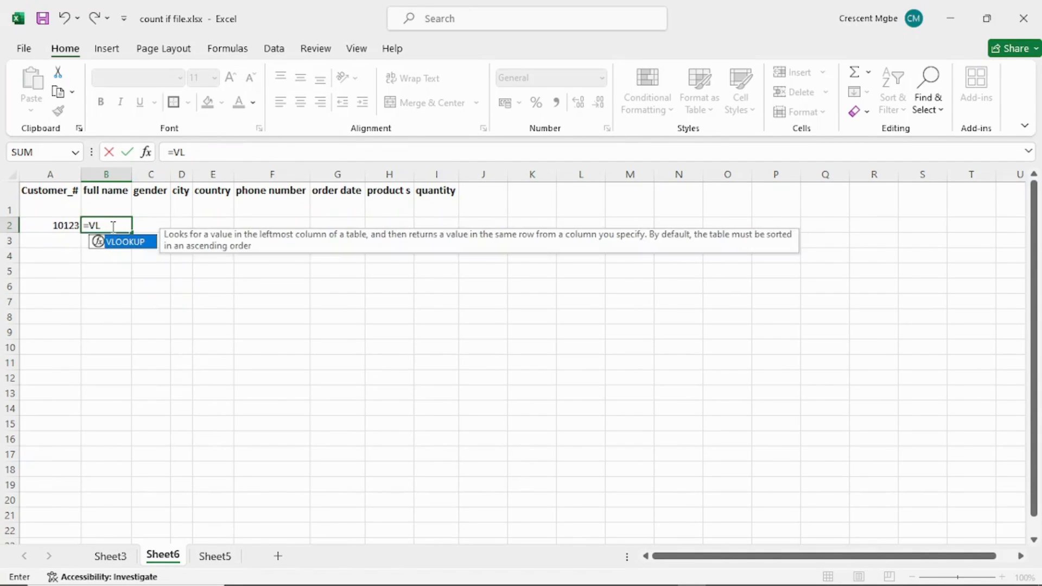
pyautogui.doubleClick(127, 242)
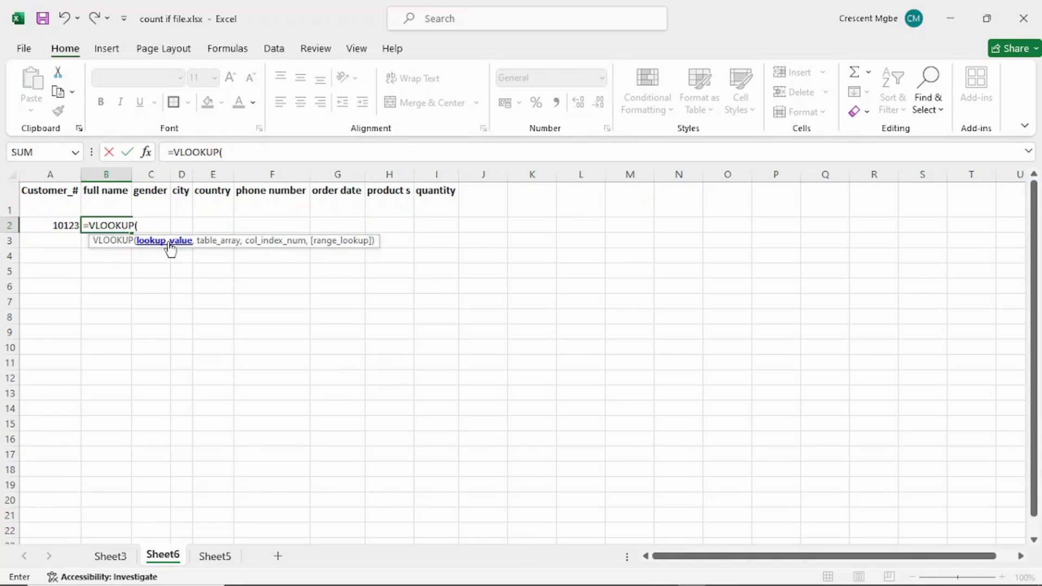
pyautogui.click(54, 226)
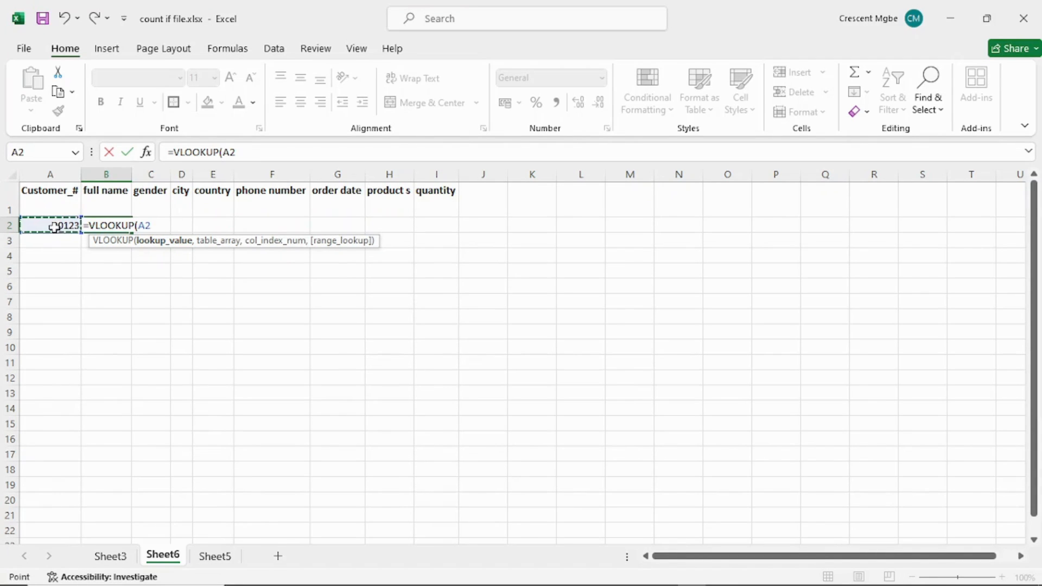
pyautogui.write(',')
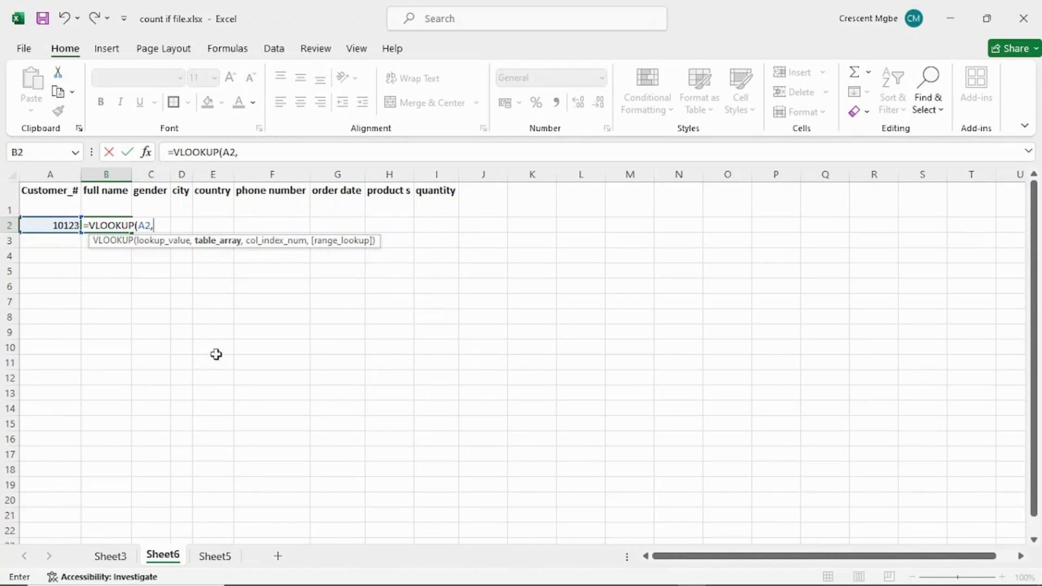
# Complete the B2 VLOOKUP with Sheet3 columns A:B as the table array, column index 2 and FALSE for an exact match.
pyautogui.click(110, 556)
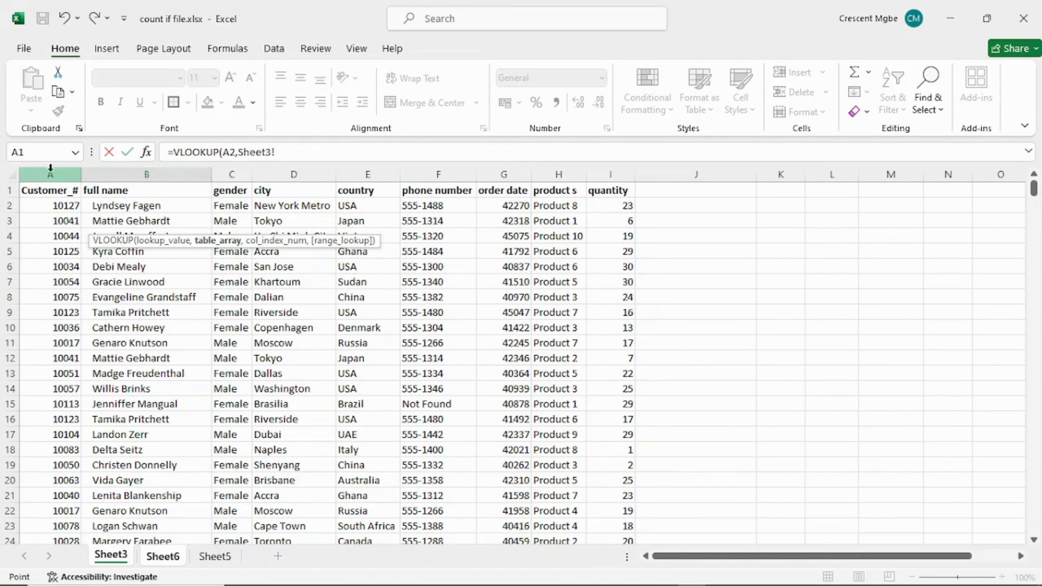
pyautogui.moveTo(28, 169); pyautogui.dragTo(132, 250)
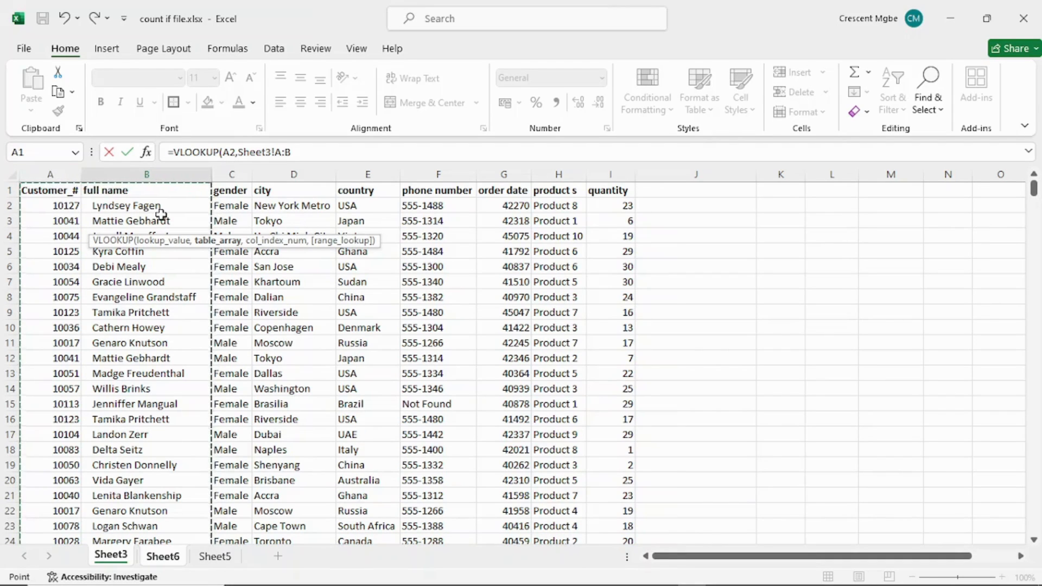
pyautogui.write(',')
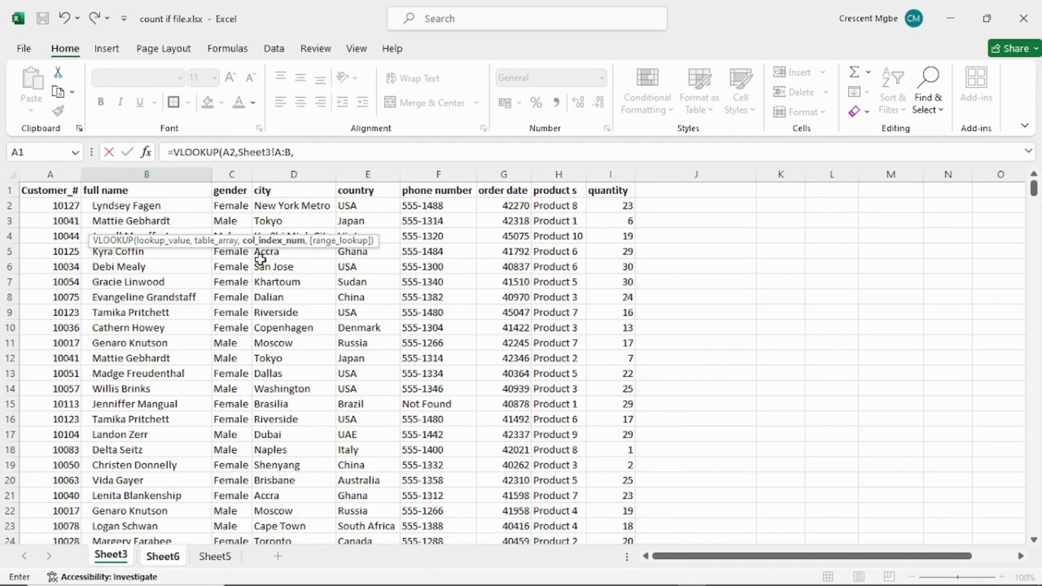
pyautogui.click(173, 557)
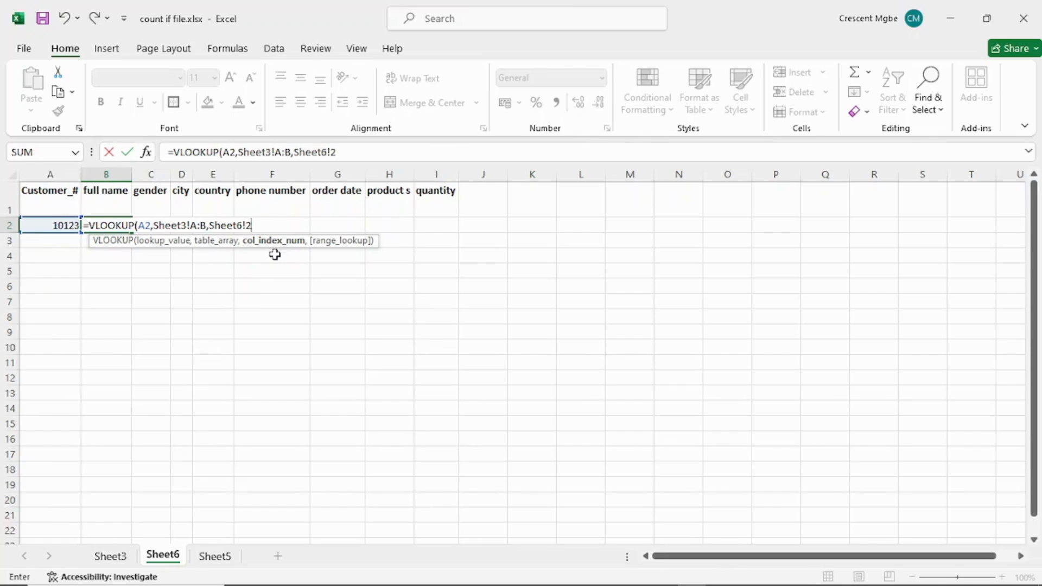
pyautogui.write(',')
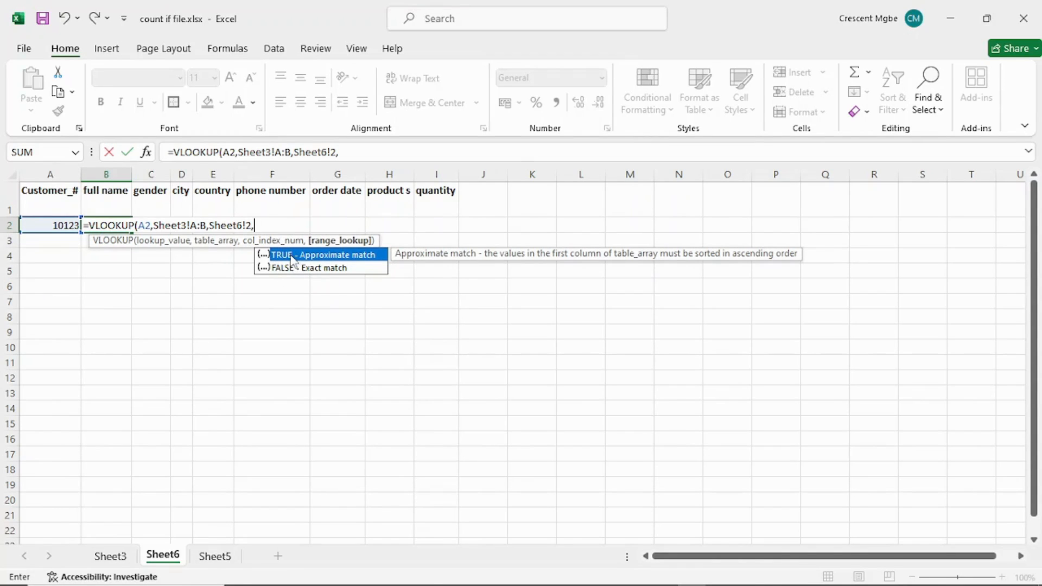
pyautogui.doubleClick(333, 269)
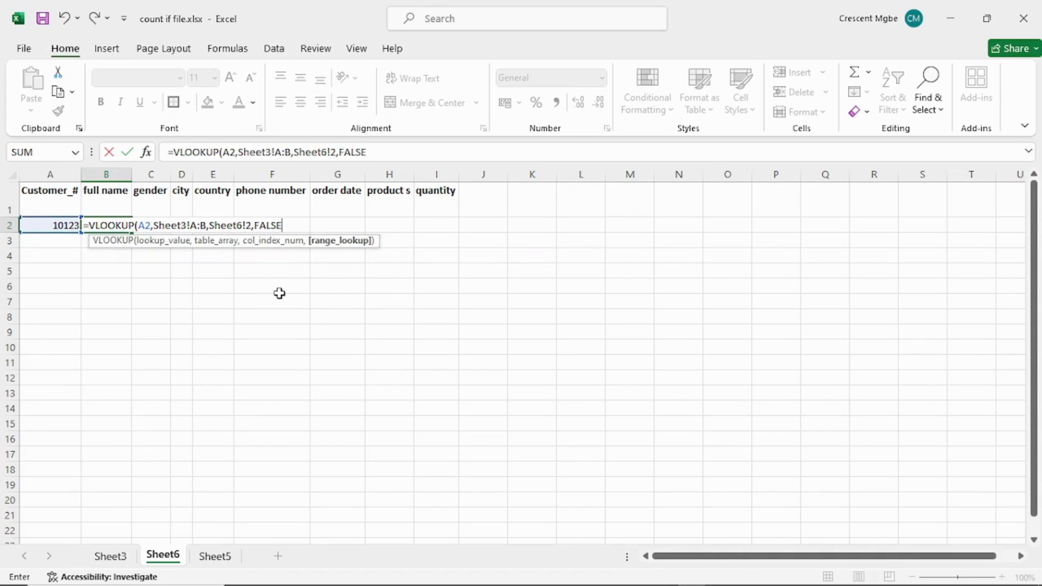
pyautogui.write(')')
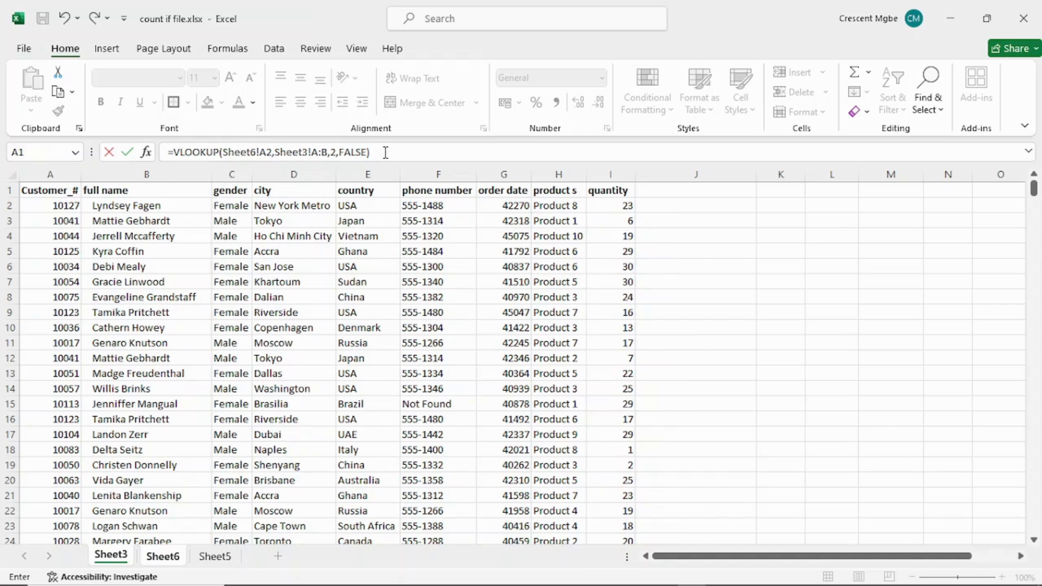
pyautogui.press('Return')
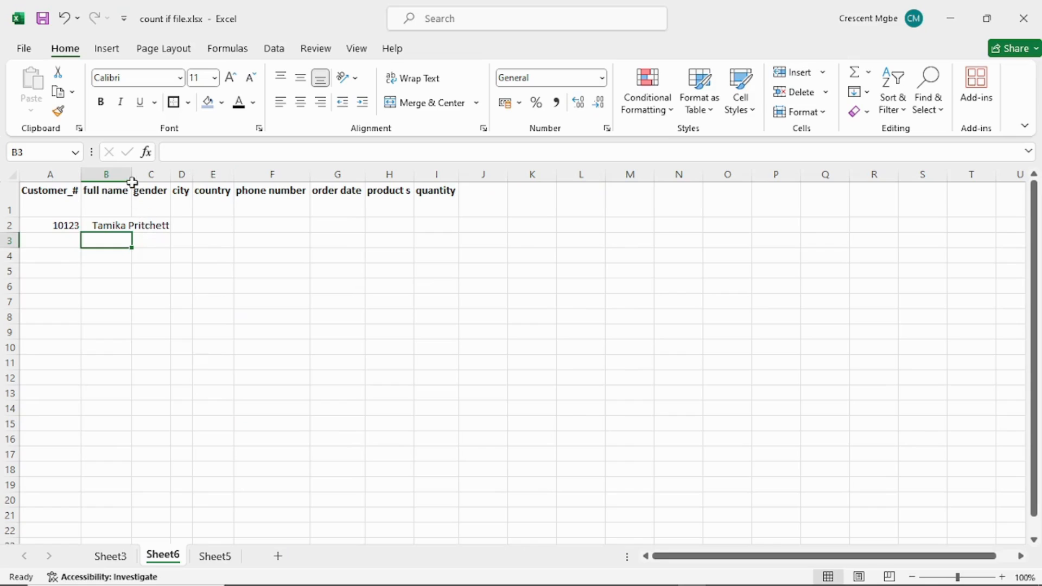
# Autofit the width of all Sheet6 columns to fit the looked-up full name.
pyautogui.click(12, 175)
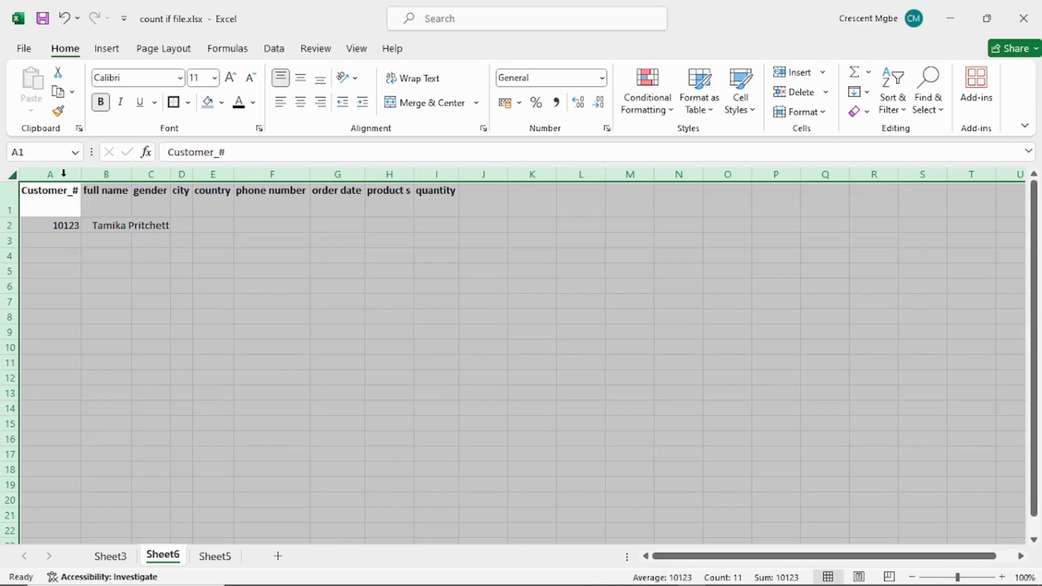
pyautogui.doubleClick(130, 175)
pyautogui.click(318, 274)
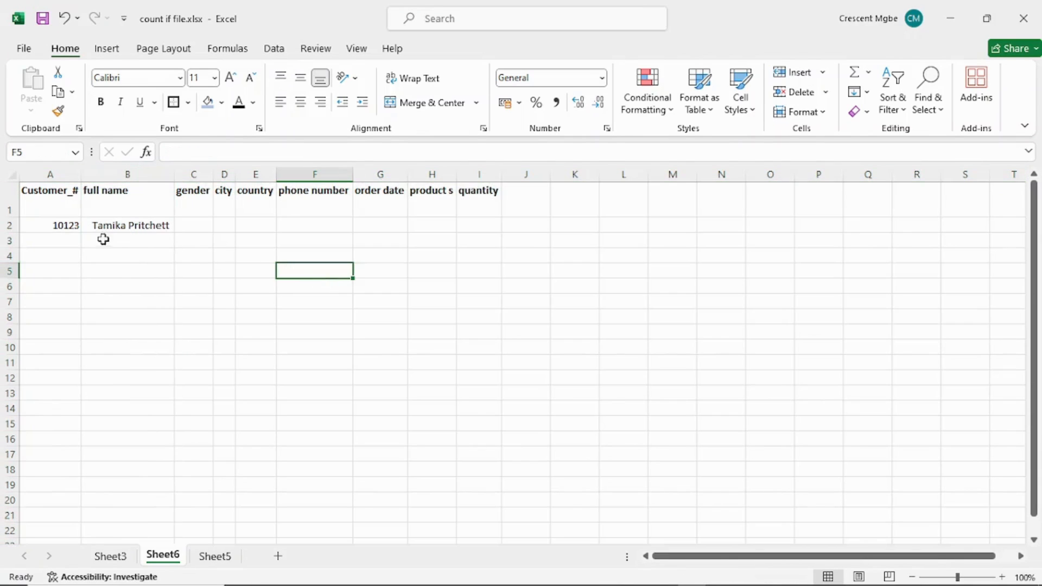
# Choose the fourth customer number shown in the validation list of A2 to test the full name lookup.
pyautogui.click(64, 225)
pyautogui.click(87, 224)
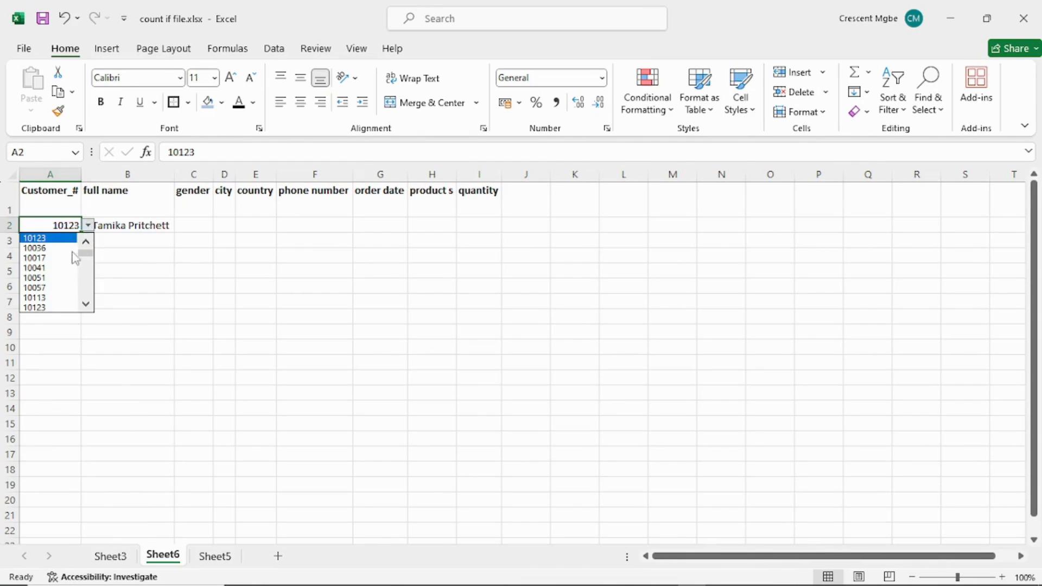
pyautogui.click(58, 268)
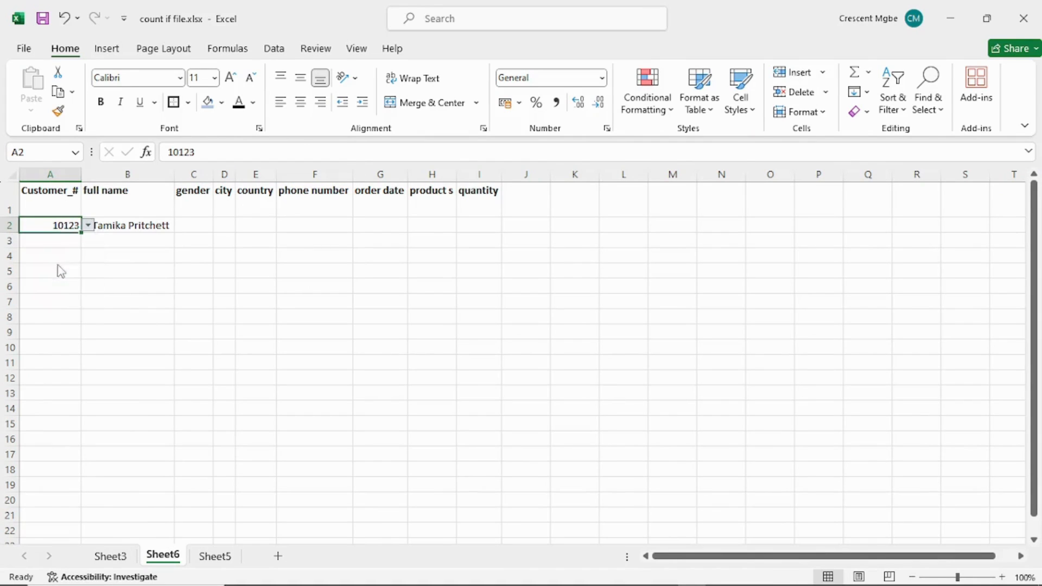
pyautogui.click(167, 227)
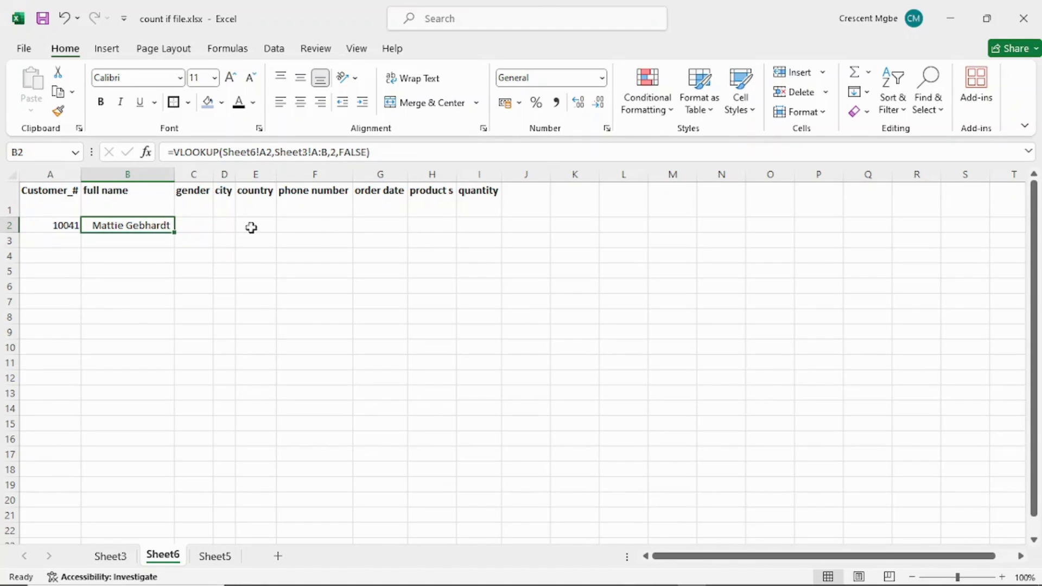
pyautogui.click(194, 228)
pyautogui.click(228, 227)
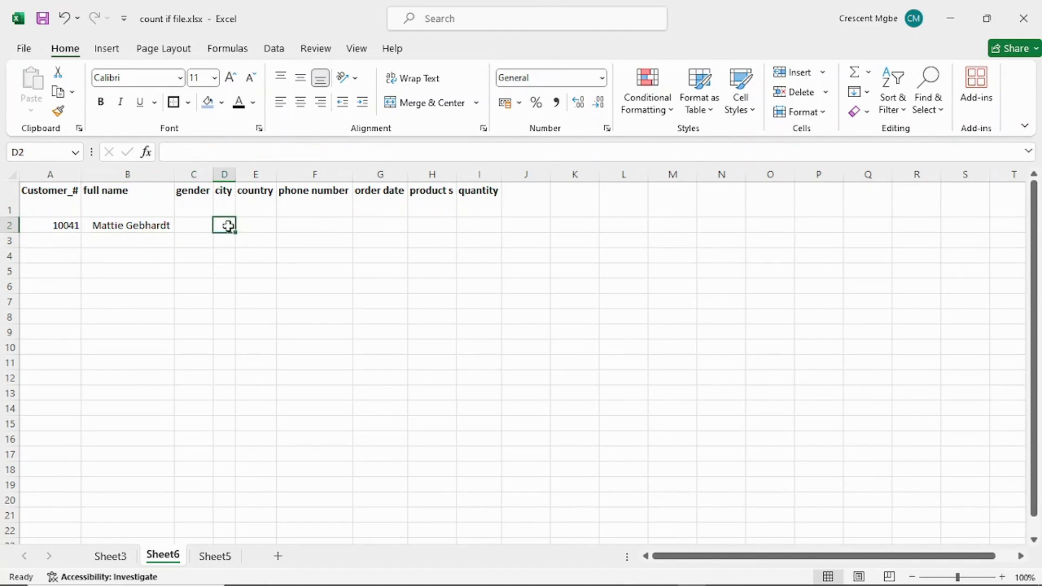
pyautogui.click(251, 228)
pyautogui.click(336, 228)
pyautogui.click(140, 228)
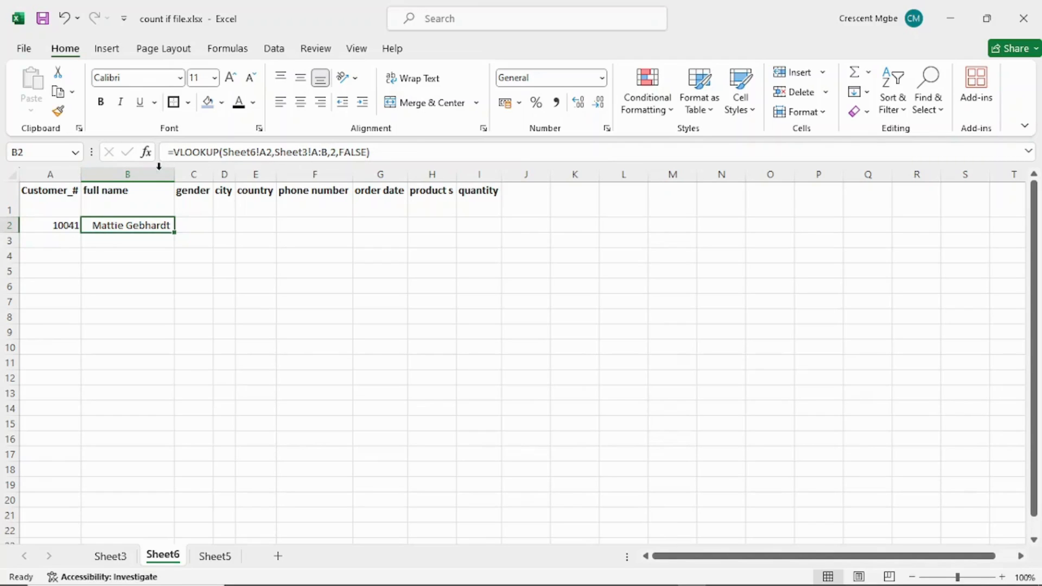
pyautogui.click(195, 174)
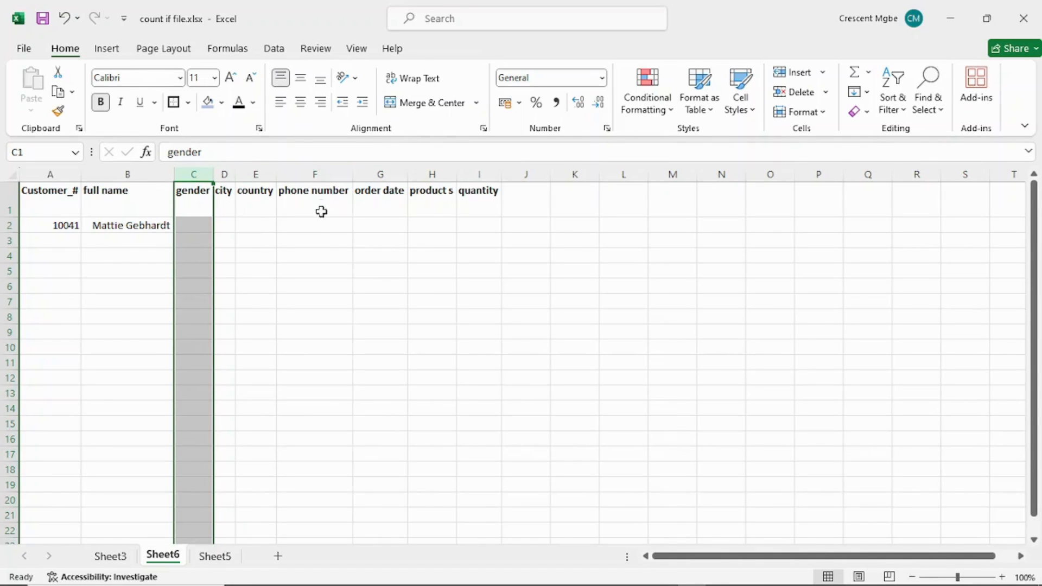
pyautogui.click(150, 168)
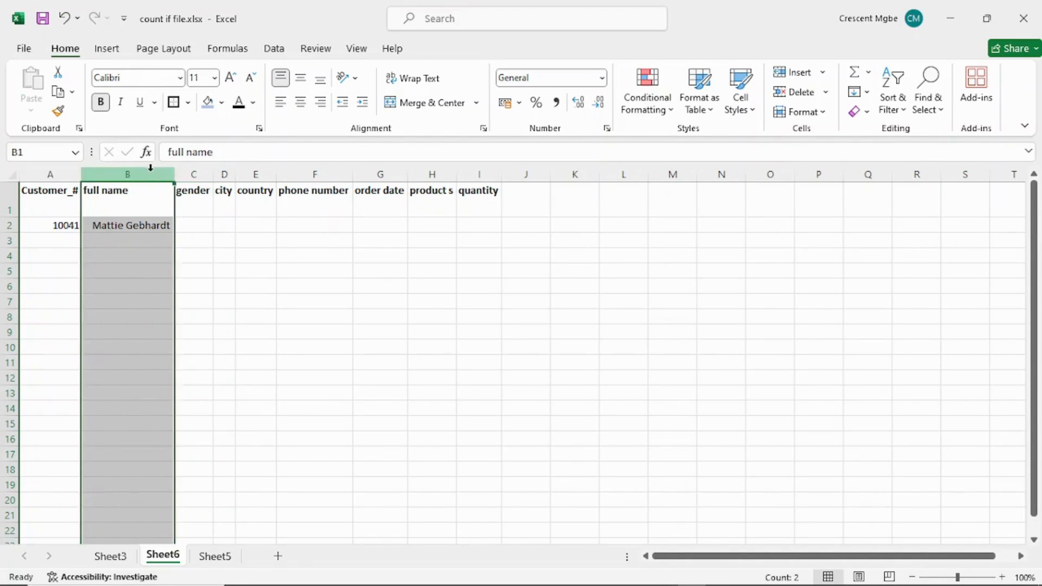
# Copy the VLOOKUP formula text from B2 and paste it into C2 under the gender header.
pyautogui.click(149, 224)
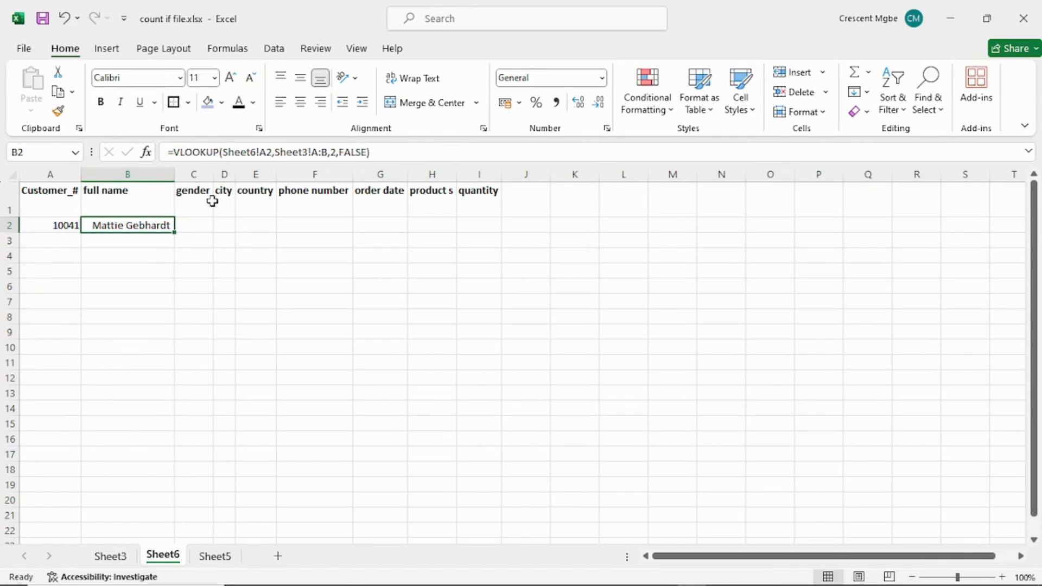
pyautogui.moveTo(375, 152); pyautogui.dragTo(168, 151)
pyautogui.hotkey('ctrl', 'c')
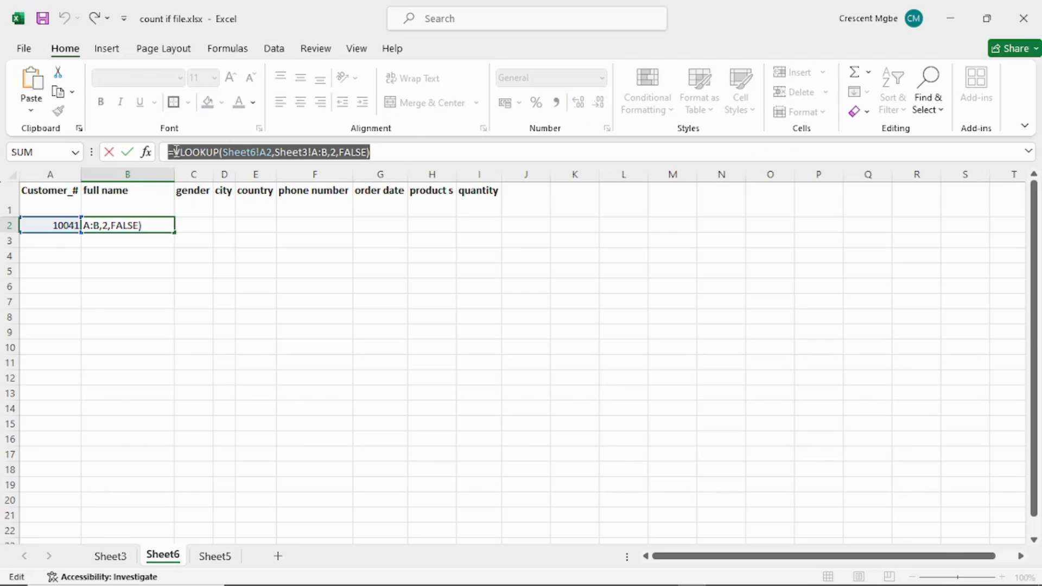
pyautogui.click(185, 228)
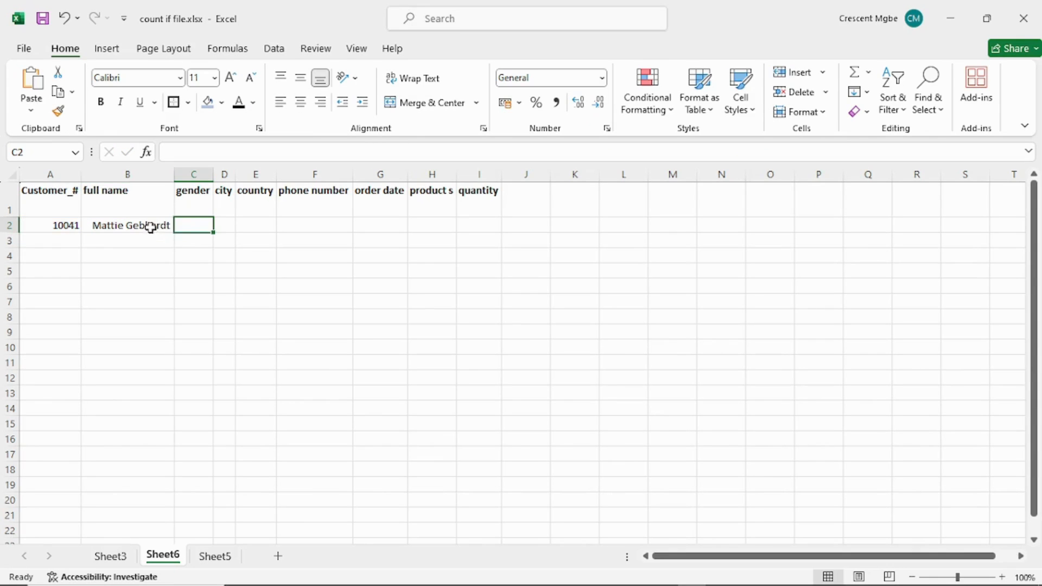
pyautogui.doubleClick(192, 224)
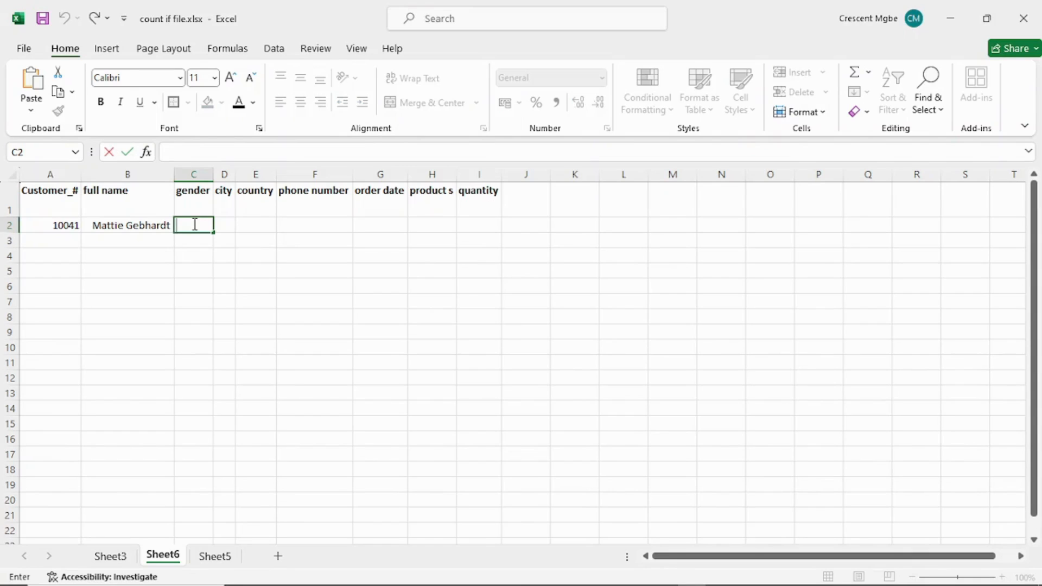
pyautogui.hotkey('ctrl', 'v')
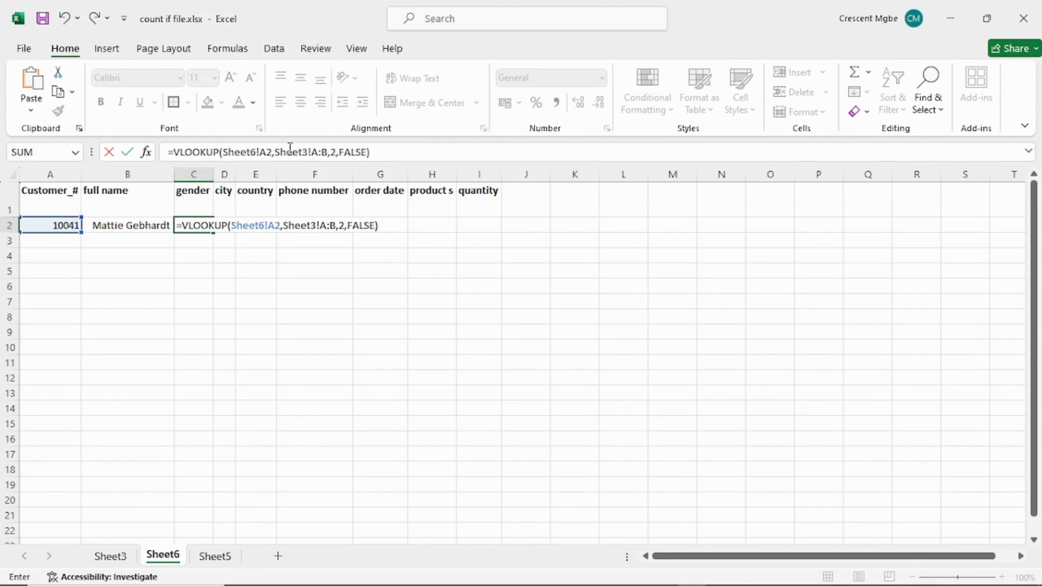
# Change the C2 formula's table array to Sheet3!A:C and its column index to 3.
pyautogui.click(319, 152)
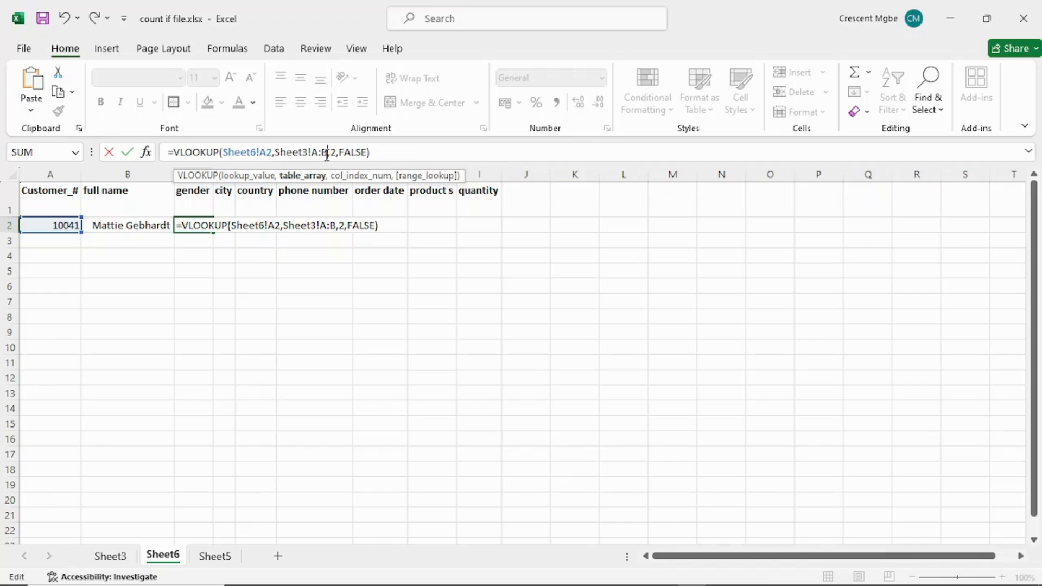
pyautogui.press('BackSpace')
pyautogui.write('2,')
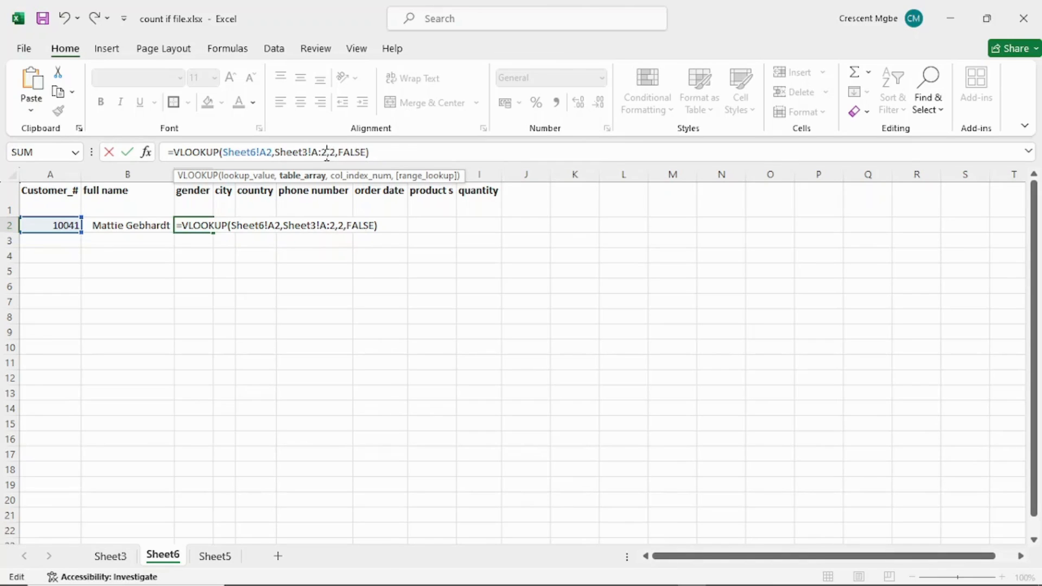
pyautogui.press('BackSpace')
pyautogui.write('C')
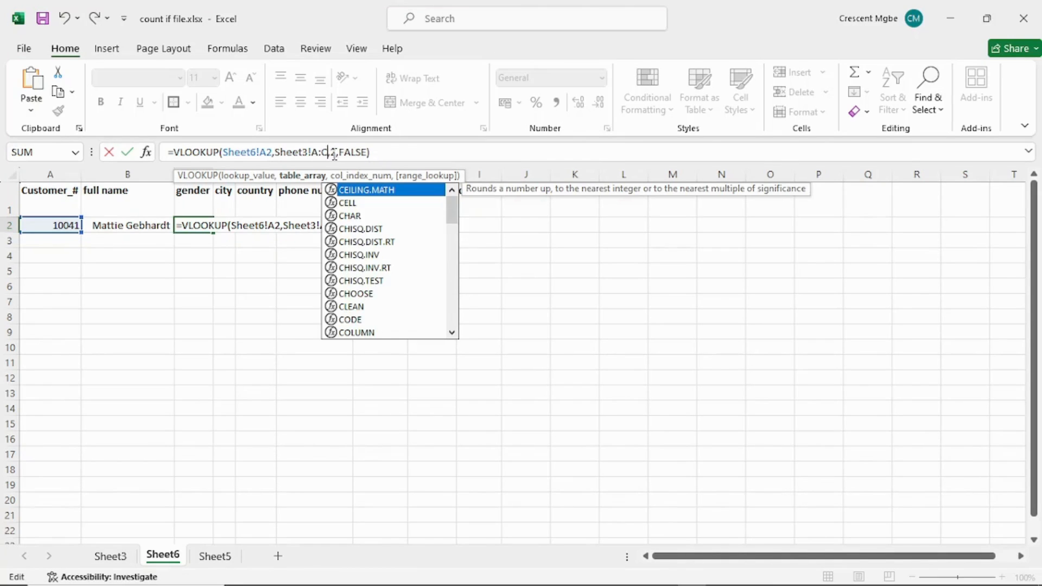
pyautogui.click(334, 152)
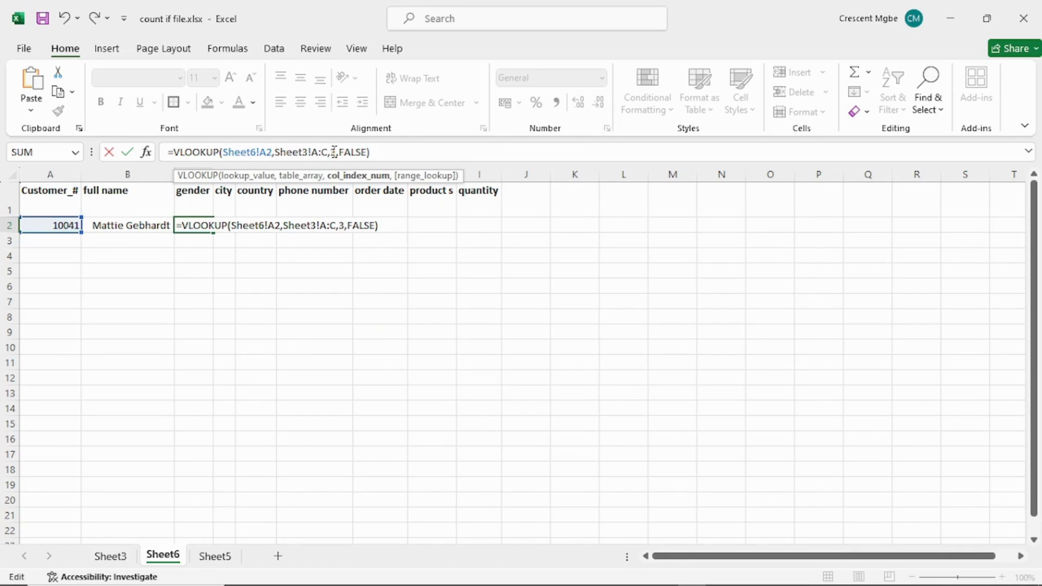
pyautogui.press('Return')
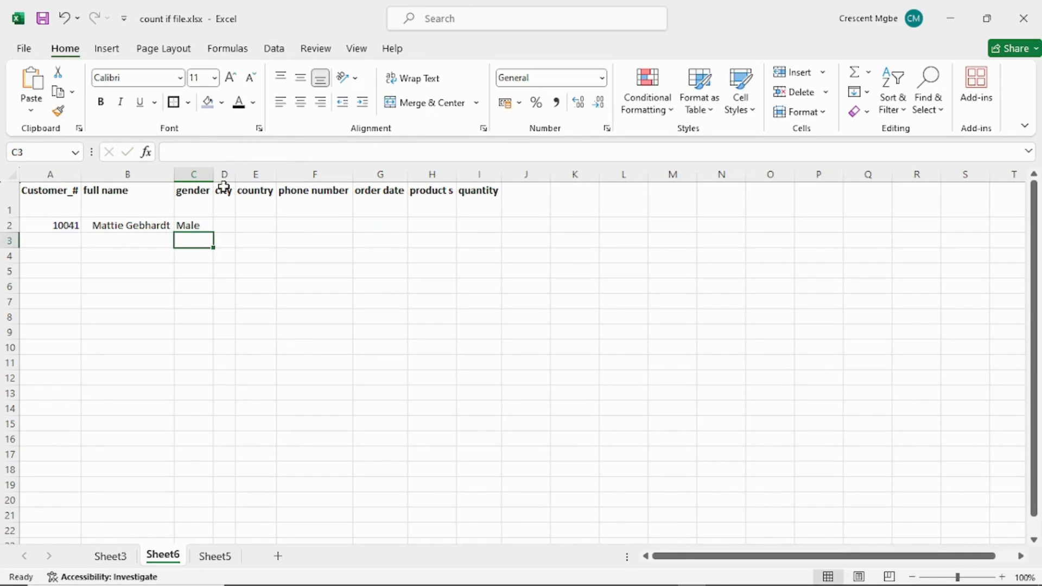
# Paste the copied VLOOKUP formula into D2 under the city header, with table array Sheet3!A:D and column index 4.
pyautogui.click(219, 224)
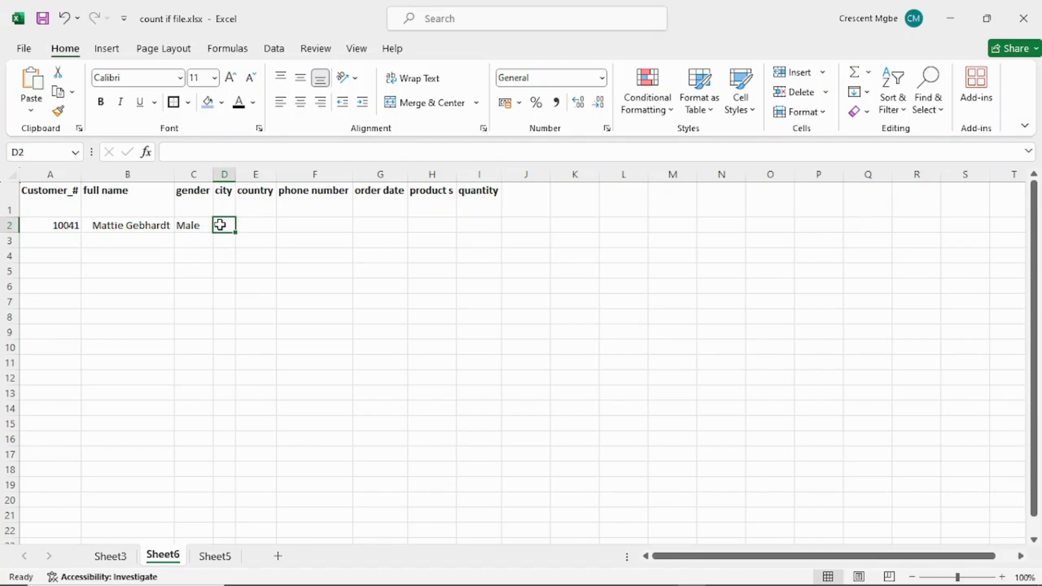
pyautogui.hotkey('ctrl', 'v')
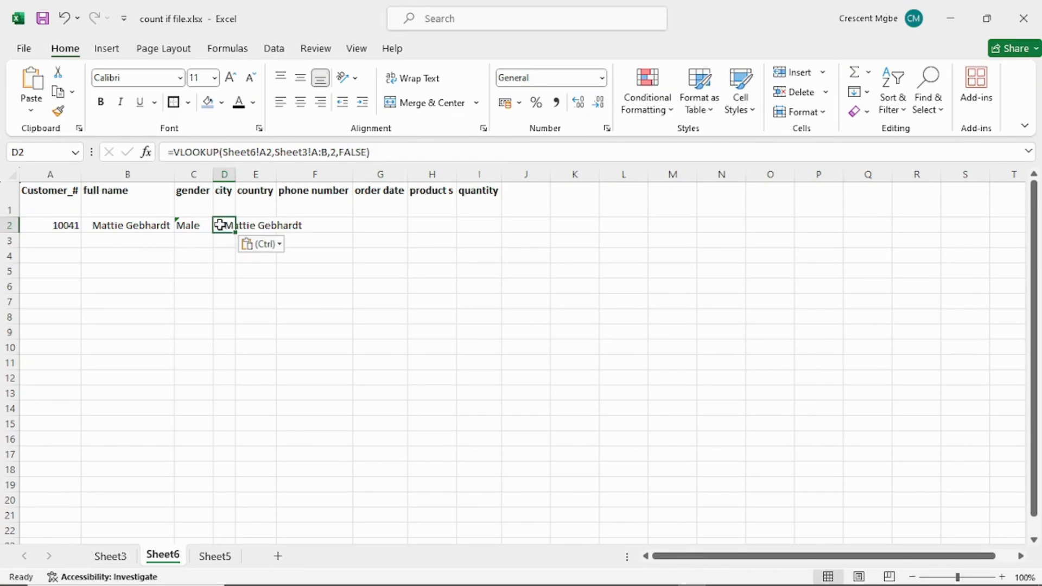
pyautogui.click(326, 151)
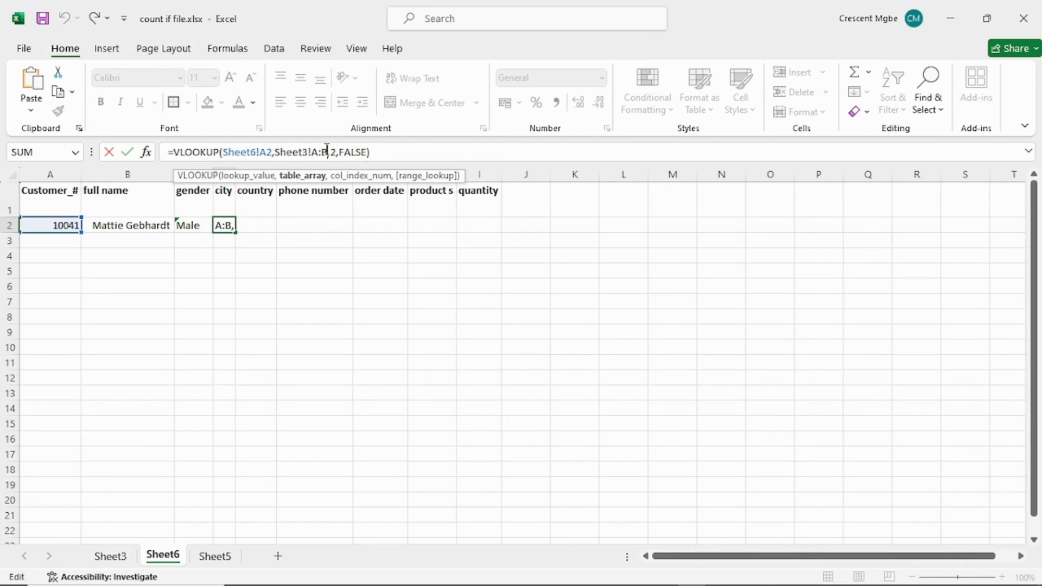
pyautogui.press('BackSpace')
pyautogui.write('D')
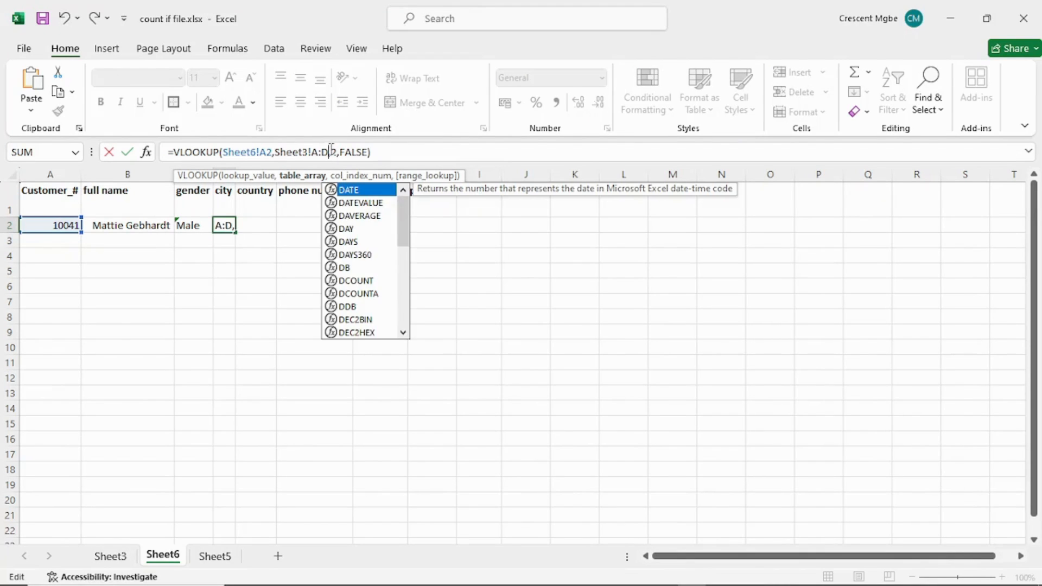
pyautogui.click(336, 151)
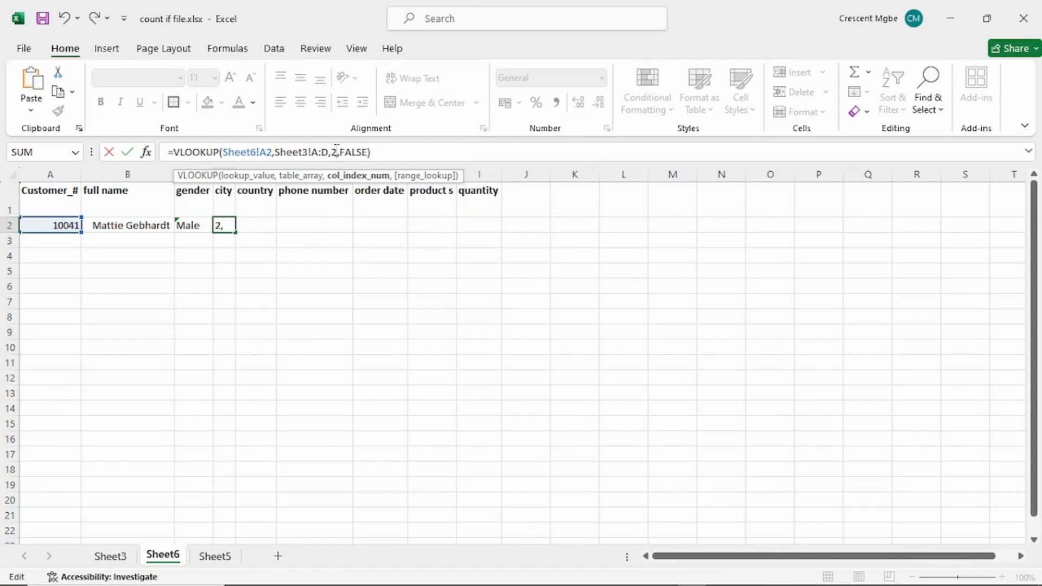
pyautogui.write('4')
pyautogui.press('Return')
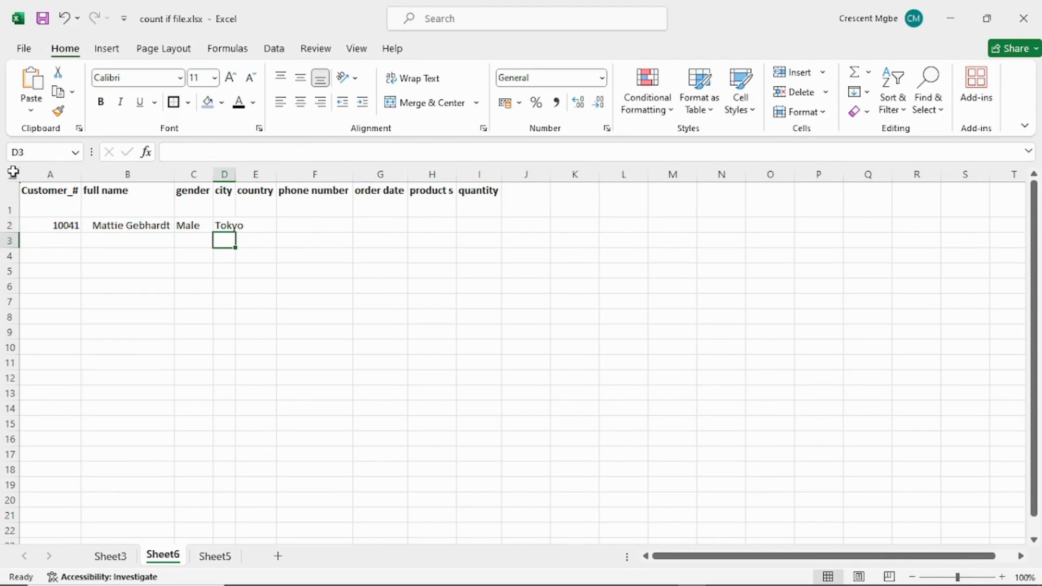
# Paste the VLOOKUP formula into E2 under the country header and set its table array to Sheet3!A:E and column index to 6.
pyautogui.click(261, 227)
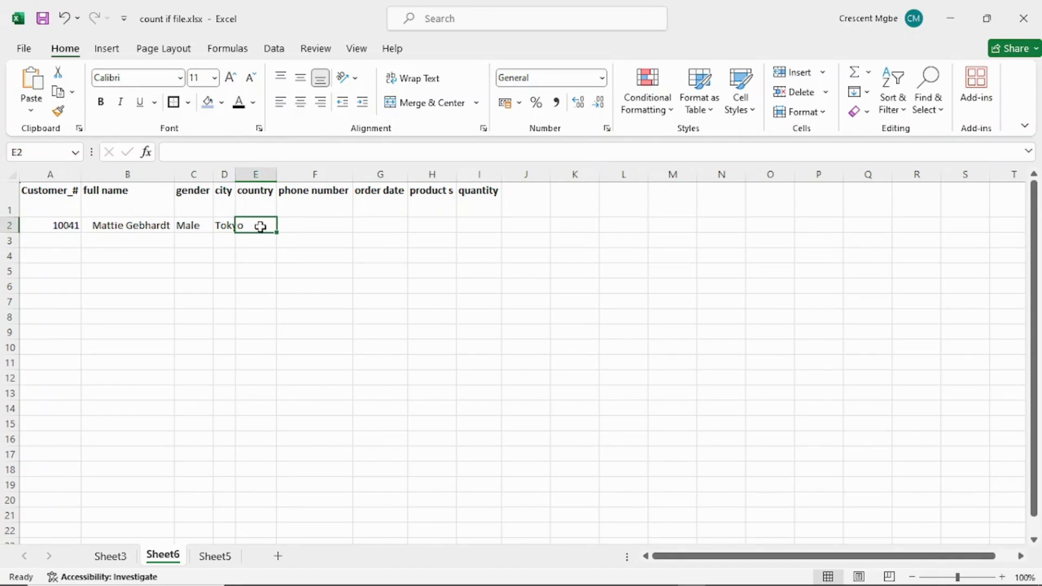
pyautogui.hotkey('ctrl', 'v')
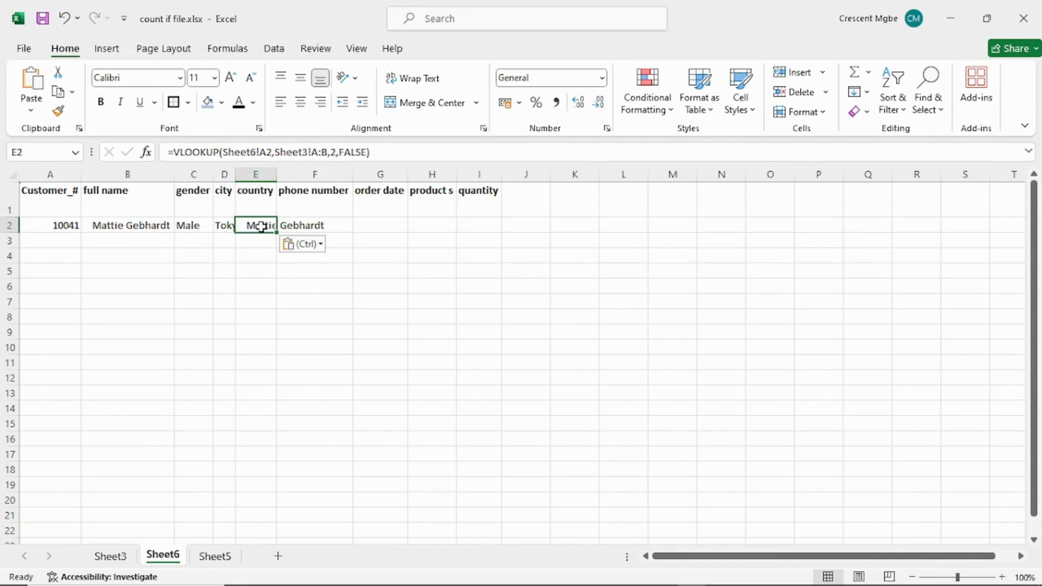
pyautogui.click(327, 151)
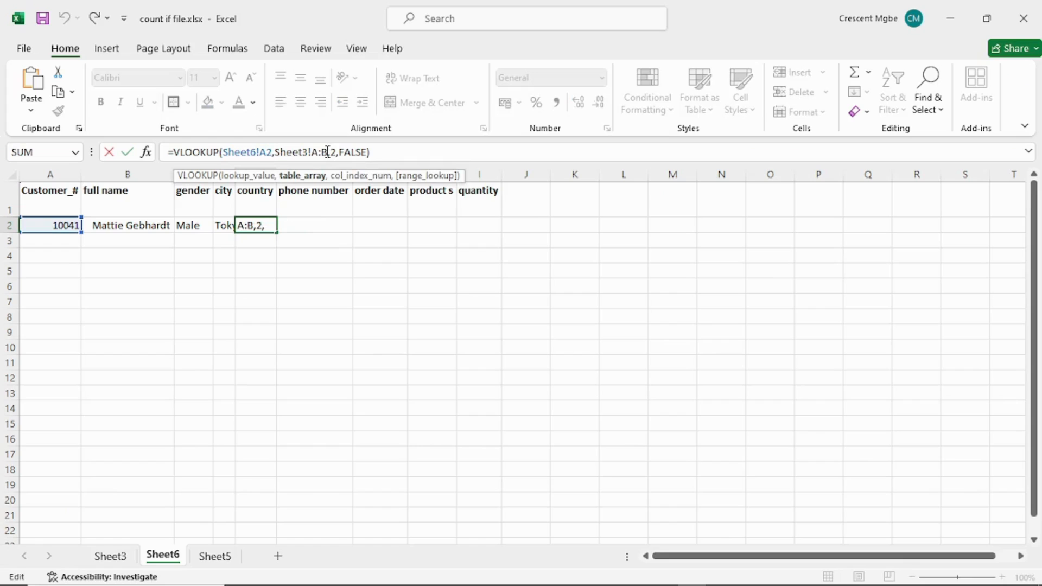
pyautogui.press('BackSpace')
pyautogui.write('E')
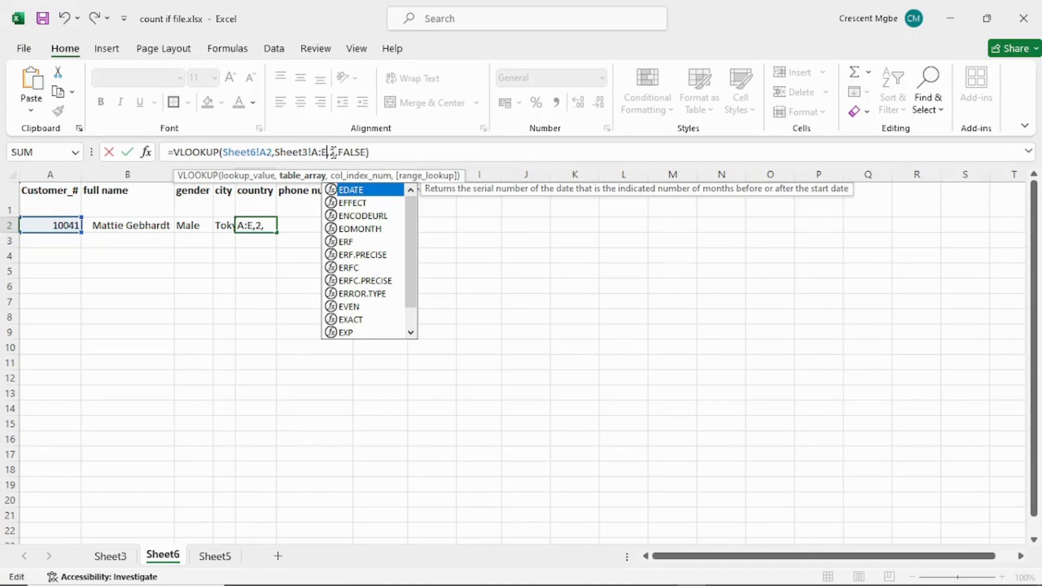
pyautogui.click(333, 153)
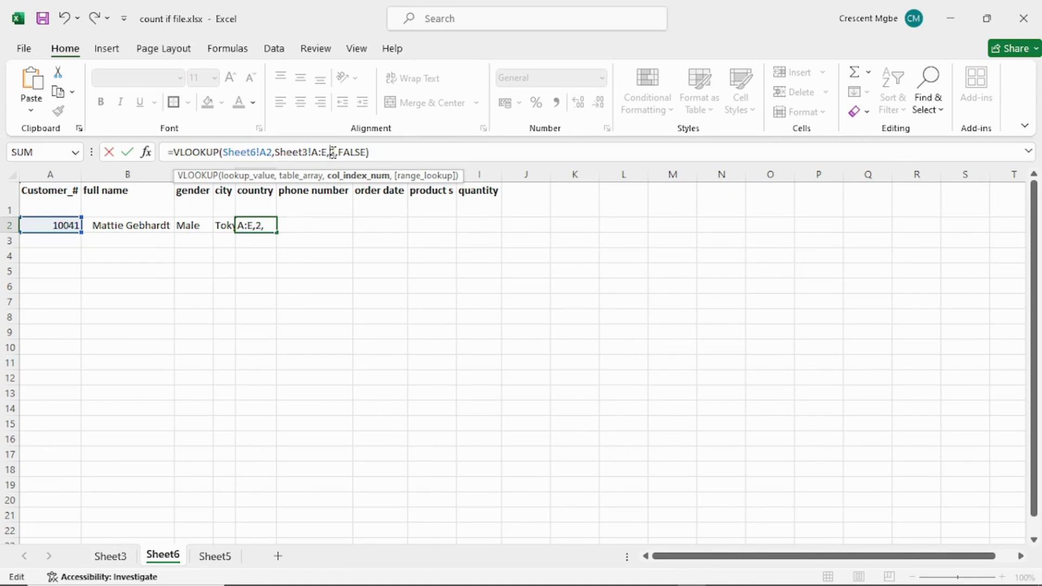
pyautogui.press('Delete')
pyautogui.write('6')
pyautogui.press('Return')
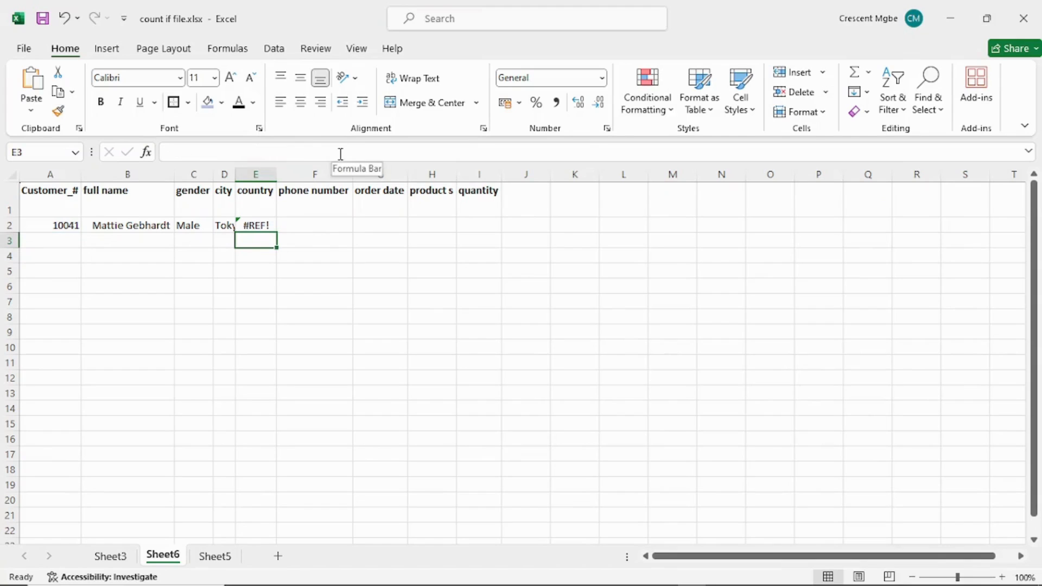
# Compare the country formula in E2 with the formulas in C2 and D2, and correct its column index to 5.
pyautogui.click(258, 225)
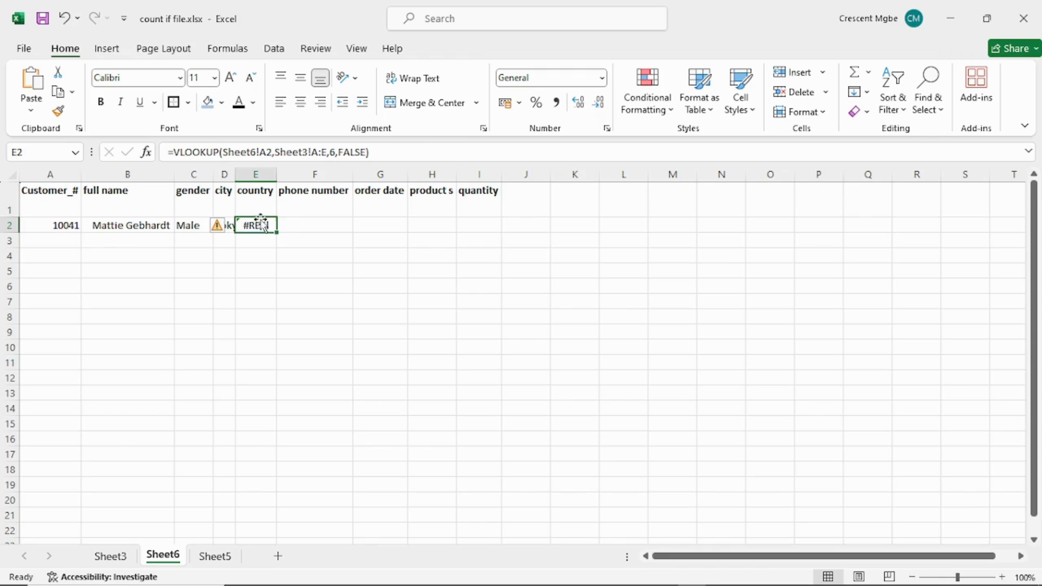
pyautogui.click(189, 225)
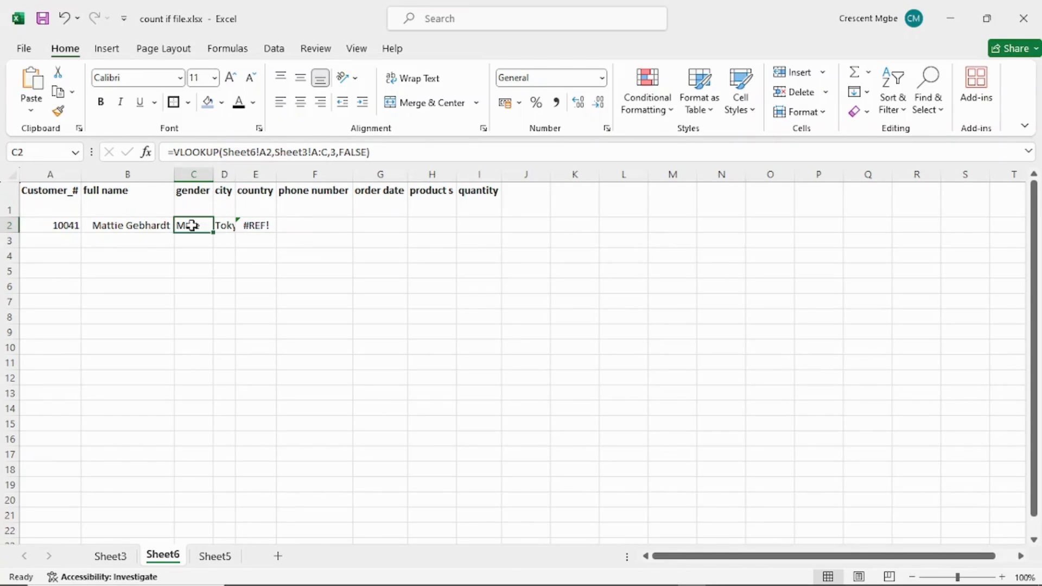
pyautogui.click(222, 226)
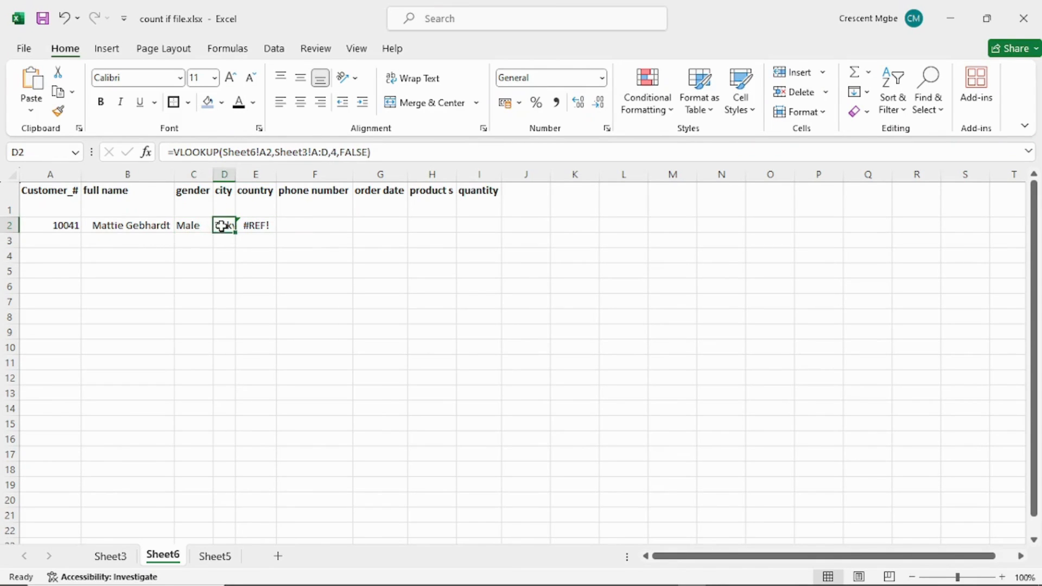
pyautogui.click(250, 225)
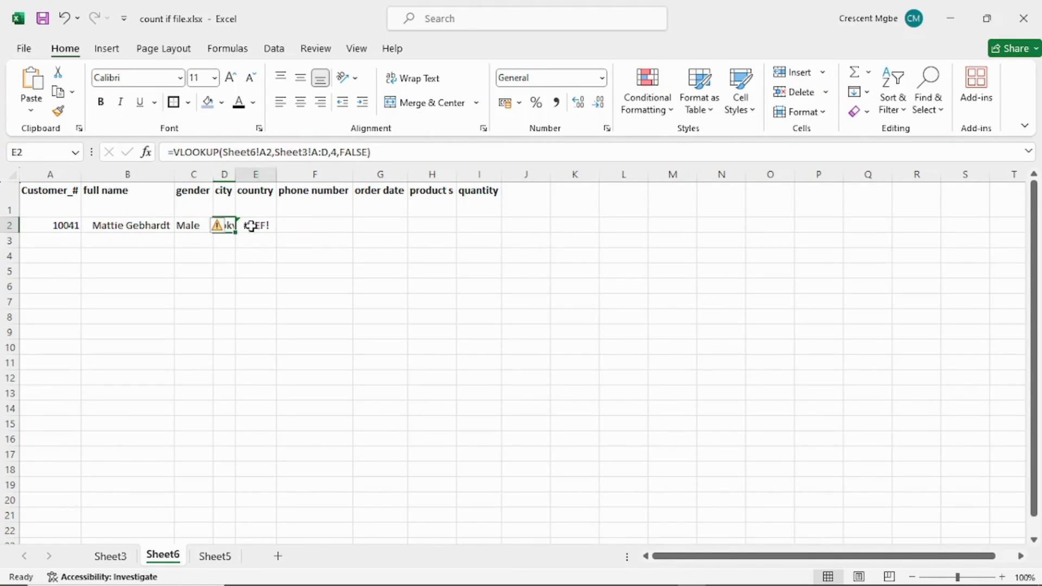
pyautogui.click(334, 153)
pyautogui.press('BackSpace')
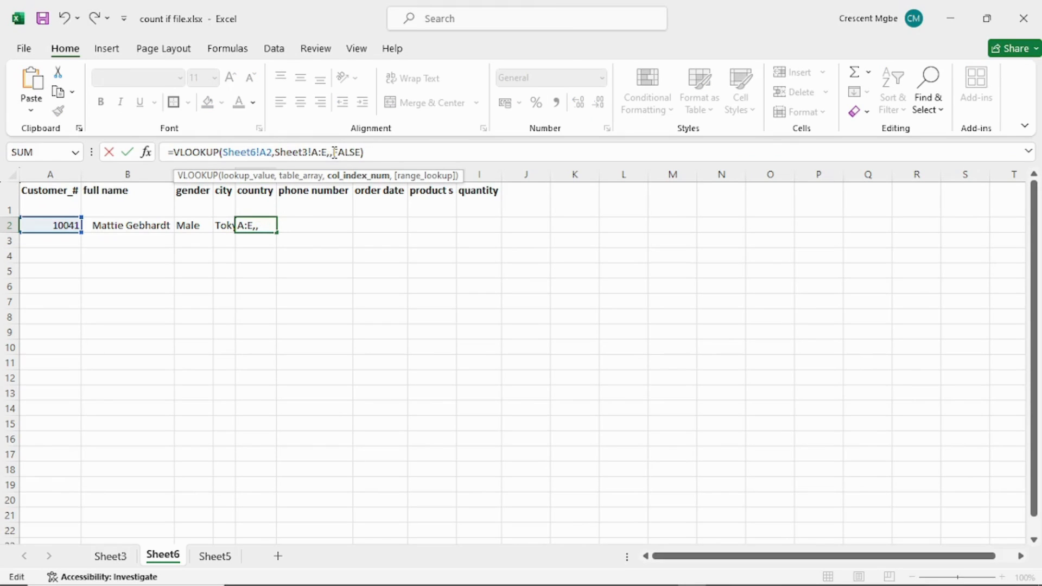
pyautogui.write('5')
pyautogui.press('Return')
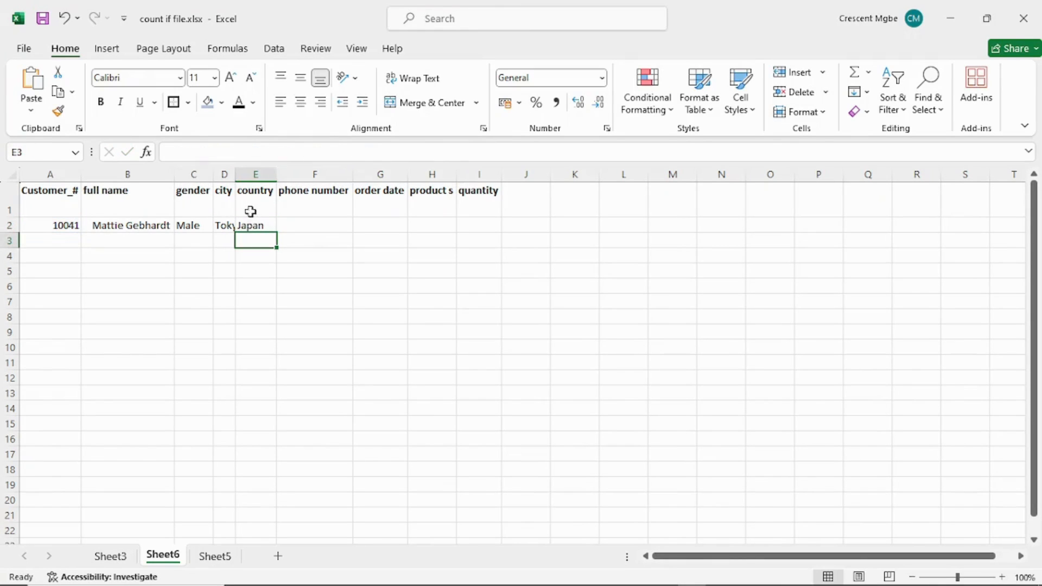
# Paste the VLOOKUP formula into F2 under the phone number header, with table array Sheet3!A:F and column index 6.
pyautogui.click(312, 227)
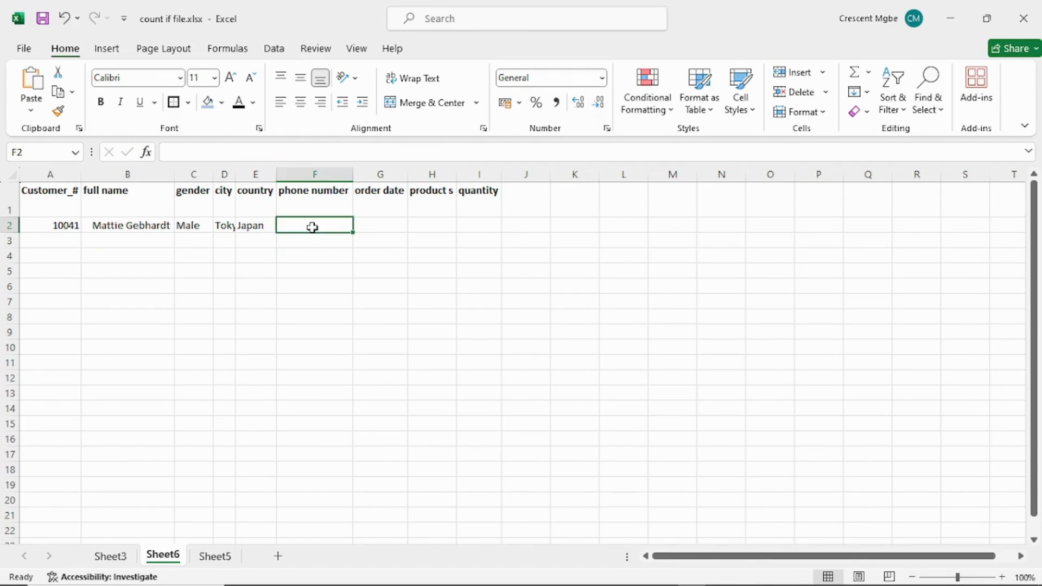
pyautogui.write('=VLOOKUP(Sheet6!A2,Sheet3!A:B,2,FALSE)')
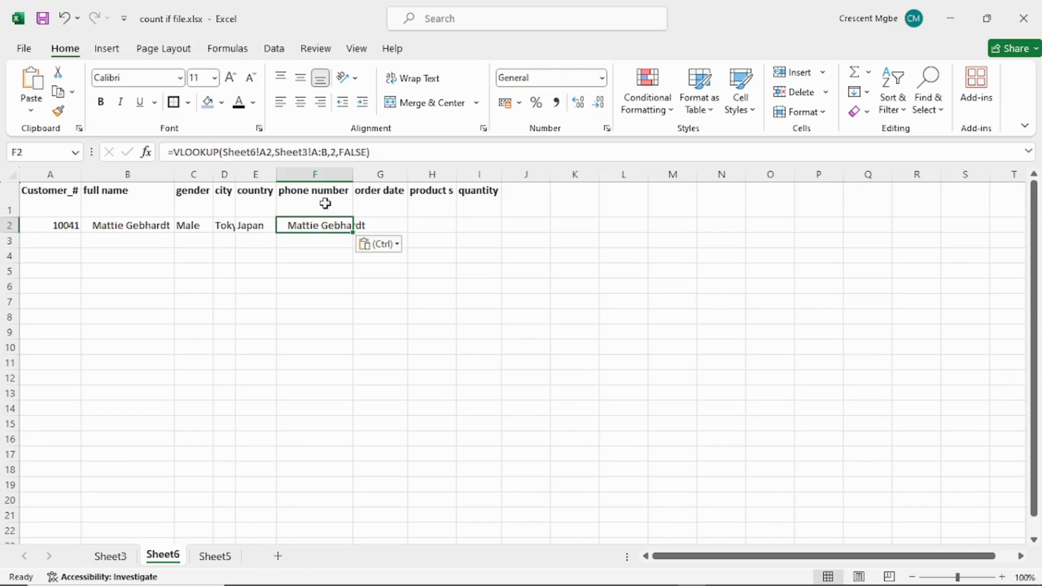
pyautogui.click(334, 153)
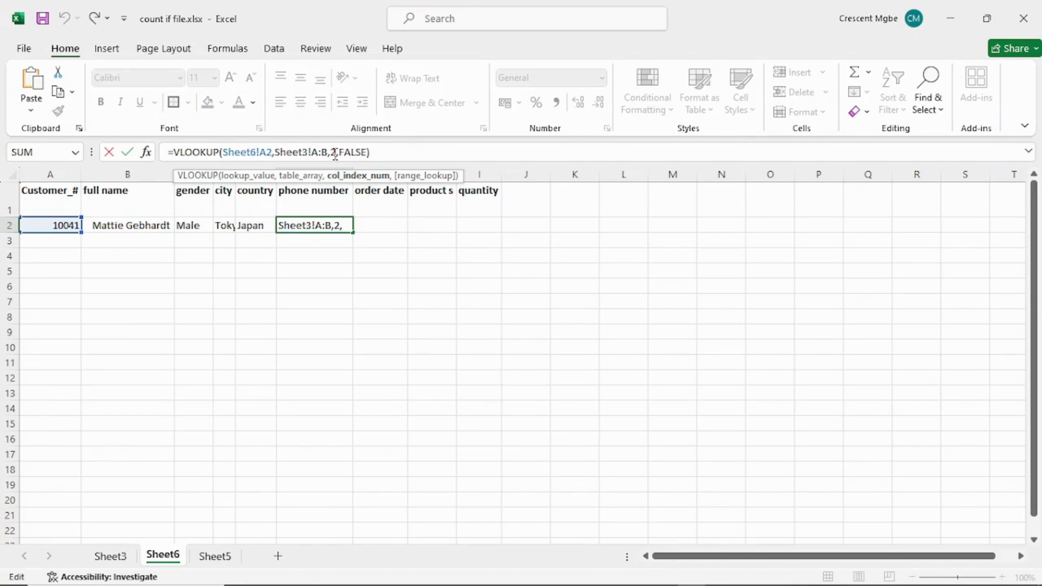
pyautogui.press('BackSpace')
pyautogui.write('6')
pyautogui.click(326, 152)
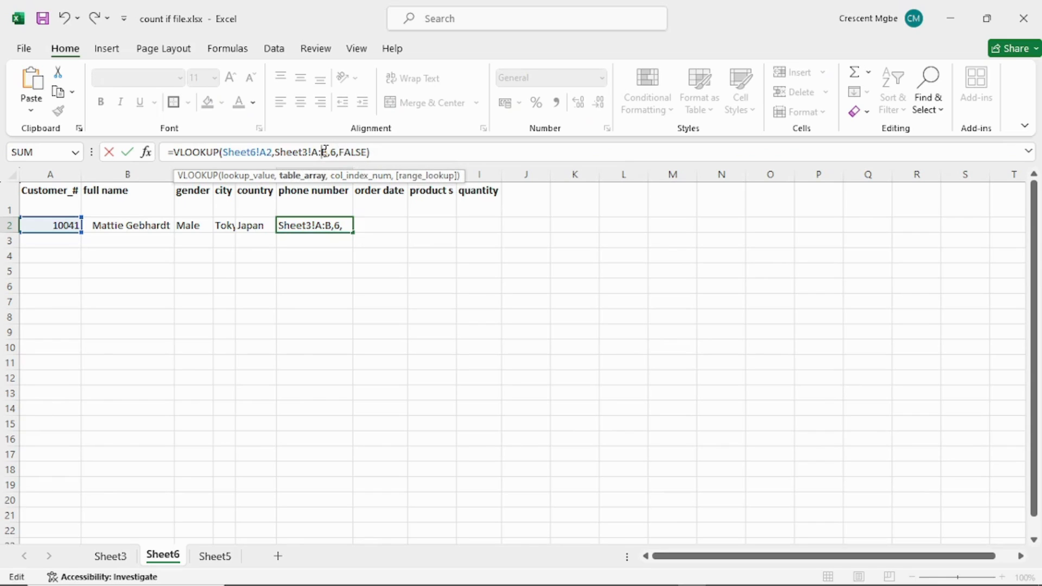
pyautogui.press('BackSpace')
pyautogui.write('F')
pyautogui.press('Return')
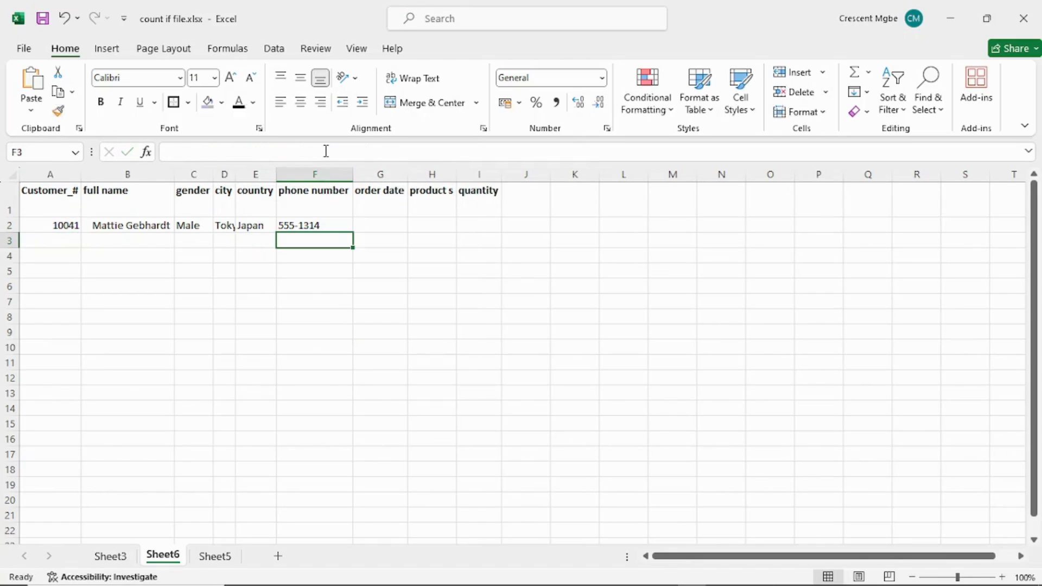
# Paste the VLOOKUP formula into G2 under the order date header and set its table array to Sheet3!A:E and column index to 7.
pyautogui.click(379, 225)
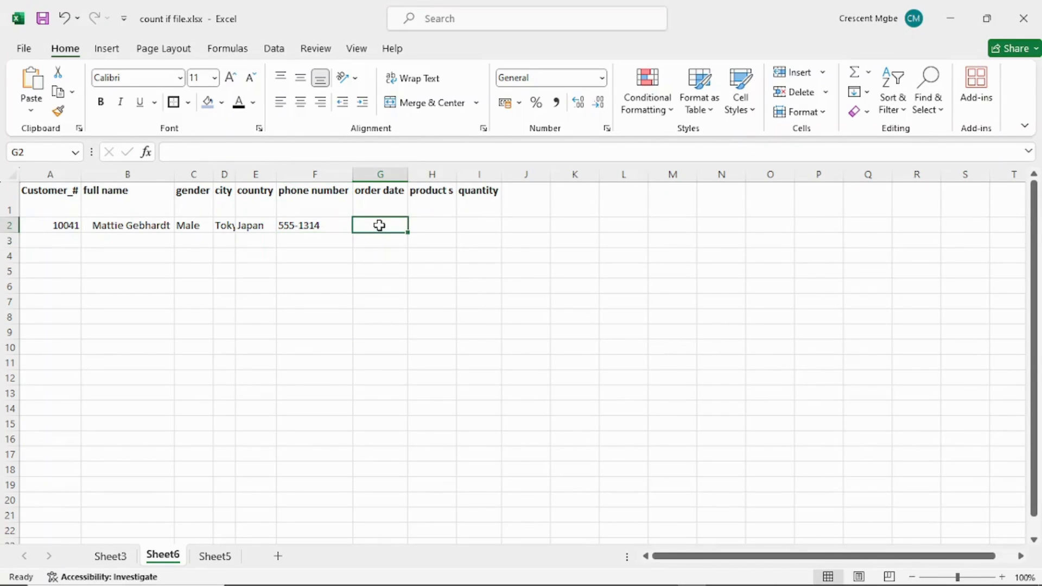
pyautogui.write('=VLOOKUP(Sheet6!A2,Sheet3!A:B,2,FALSE)')
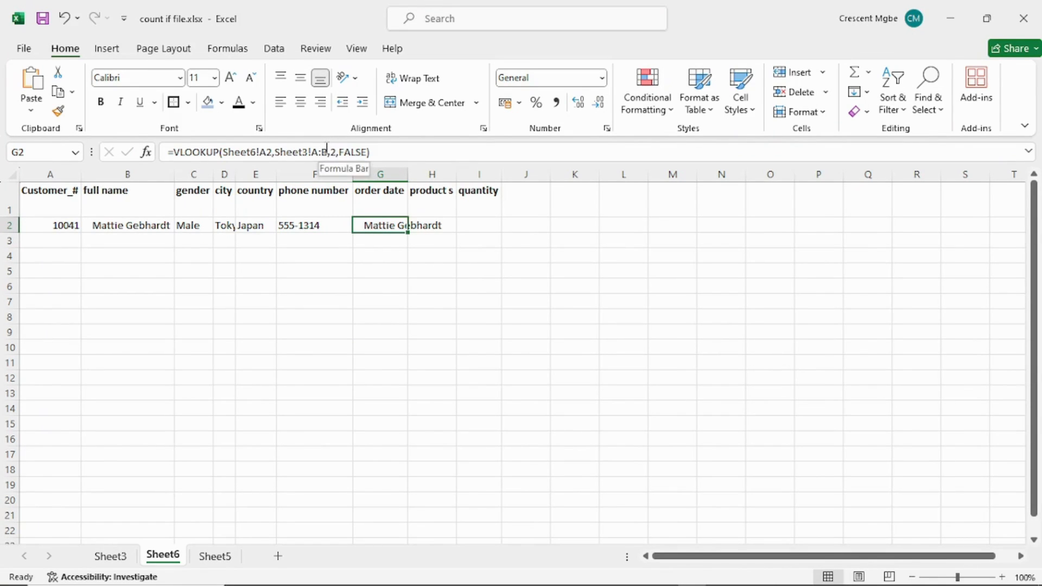
pyautogui.click(327, 150)
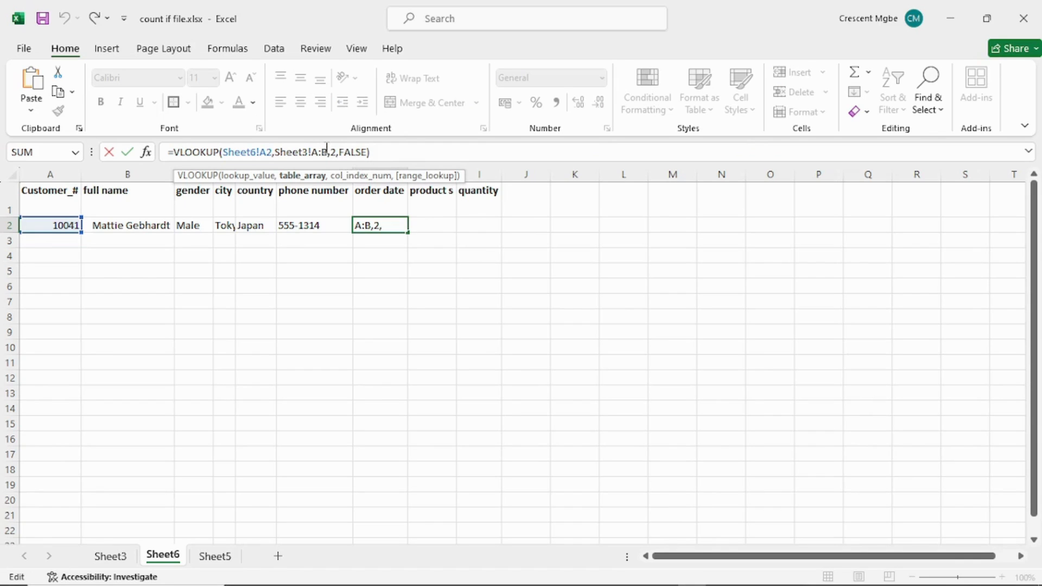
pyautogui.press('BackSpace')
pyautogui.write('E')
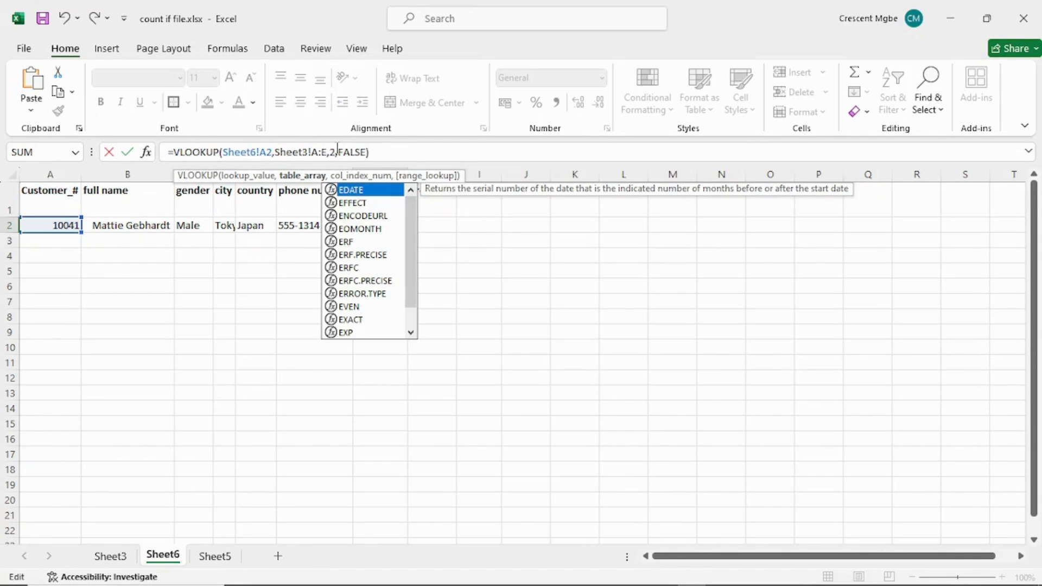
pyautogui.click(335, 151)
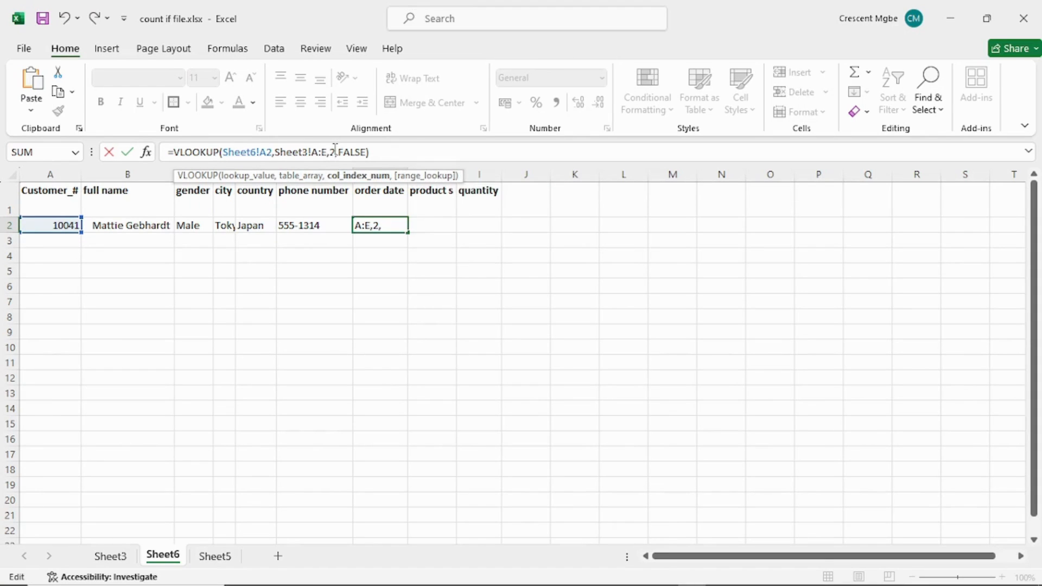
pyautogui.press('Return')
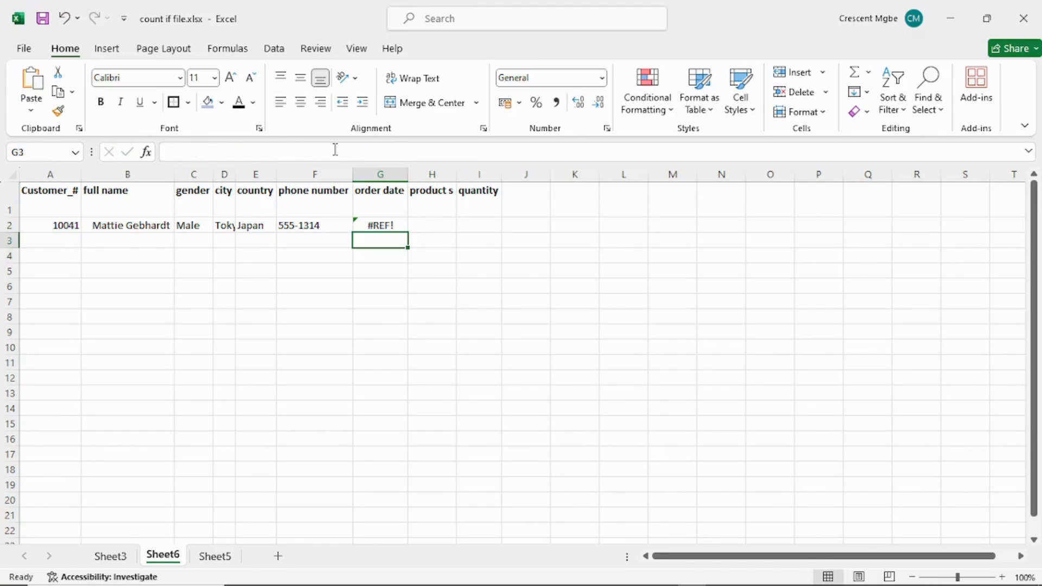
# Correct the table array of the order date formula in G2 to Sheet3!A:G.
pyautogui.click(380, 225)
pyautogui.click(325, 153)
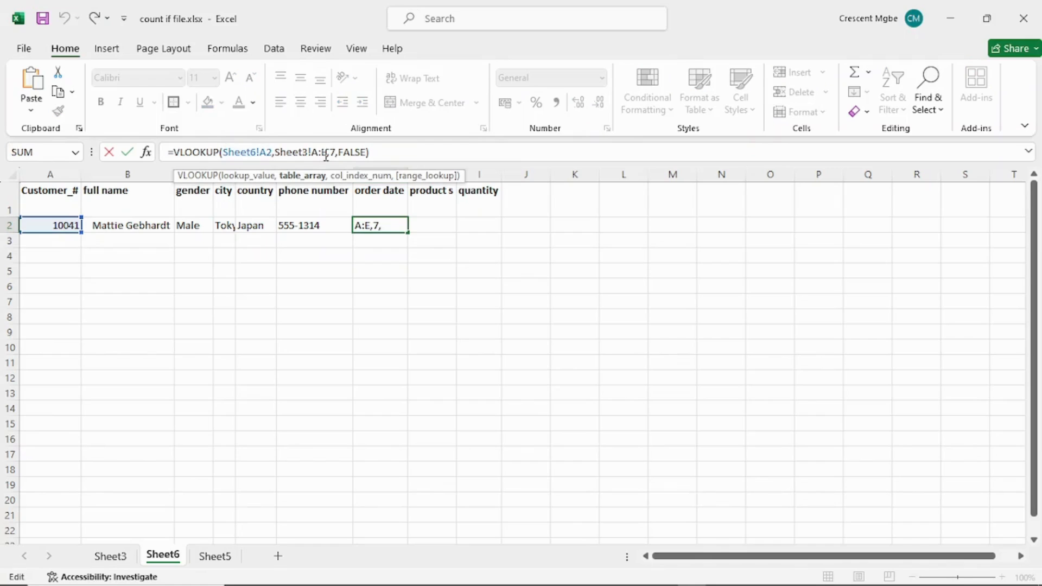
pyautogui.press('BackSpace')
pyautogui.write('G')
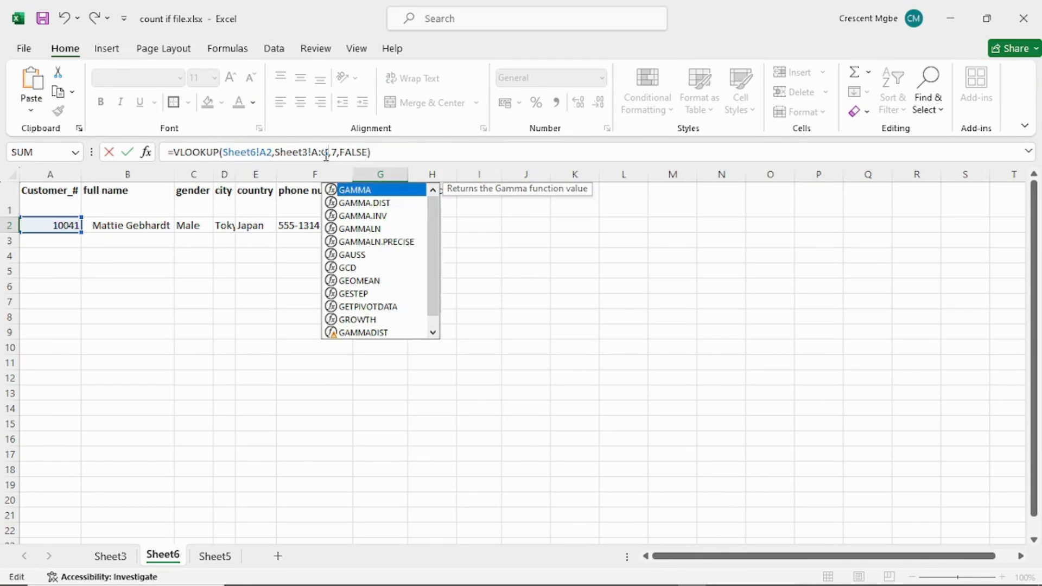
pyautogui.press('Return')
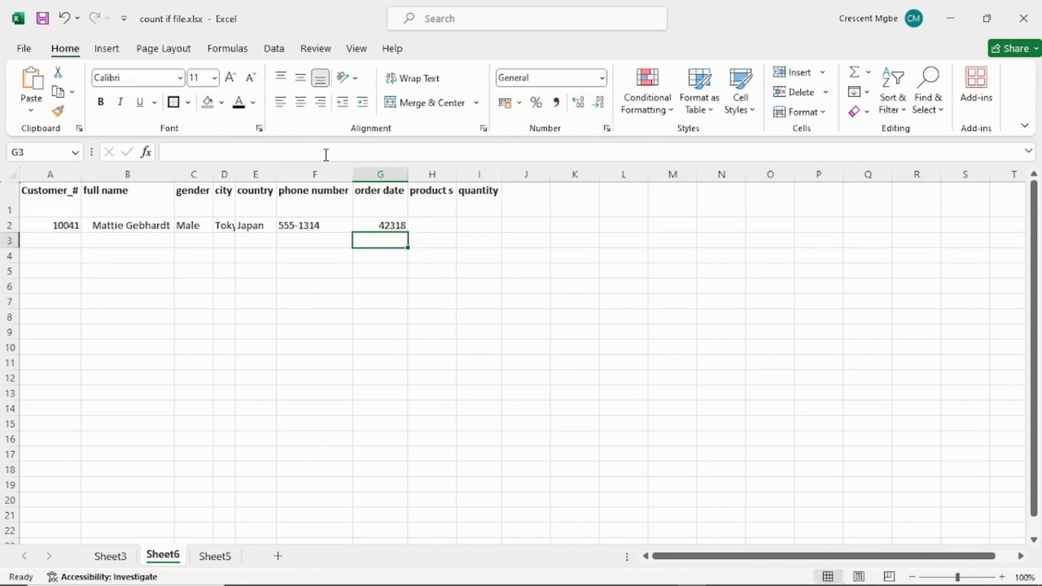
# Paste the VLOOKUP formula into H2 under the products header, with table array Sheet3!A:H and column index 8.
pyautogui.click(427, 225)
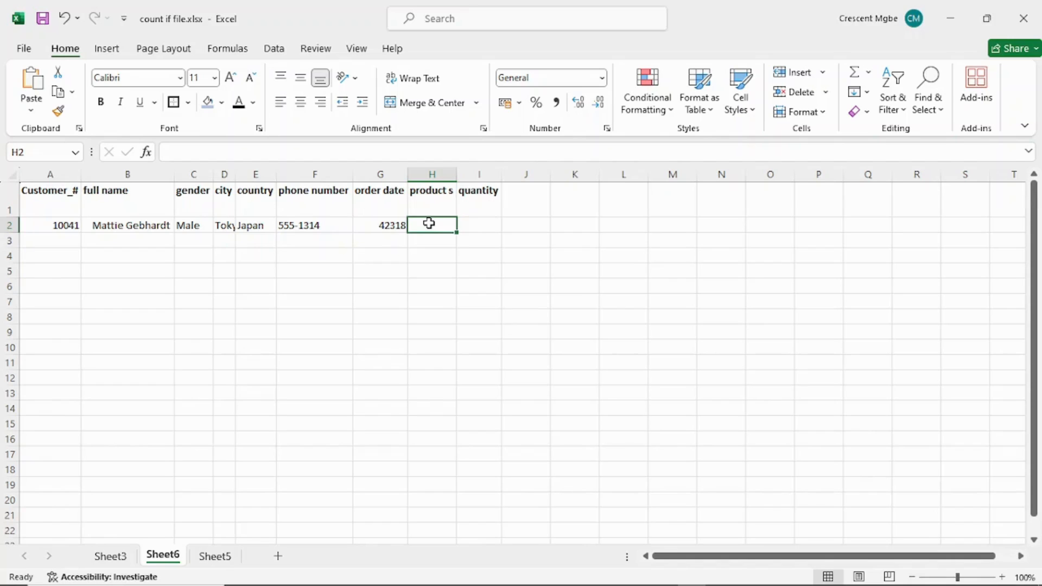
pyautogui.write('=VLOOKUP(Sheet6!A2,Sheet3!A:B,2,FALSE)')
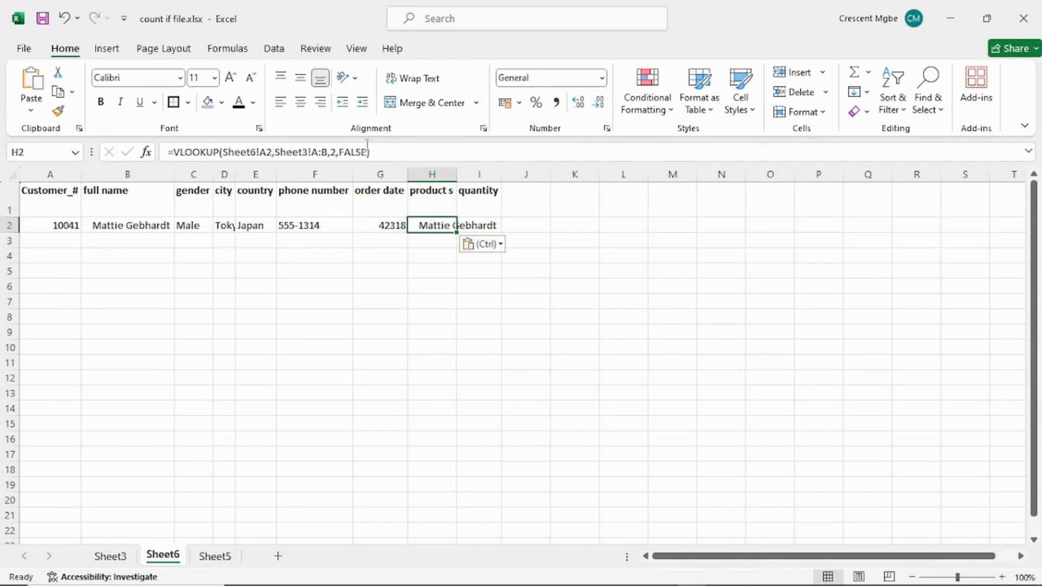
pyautogui.click(327, 151)
pyautogui.press('BackSpace')
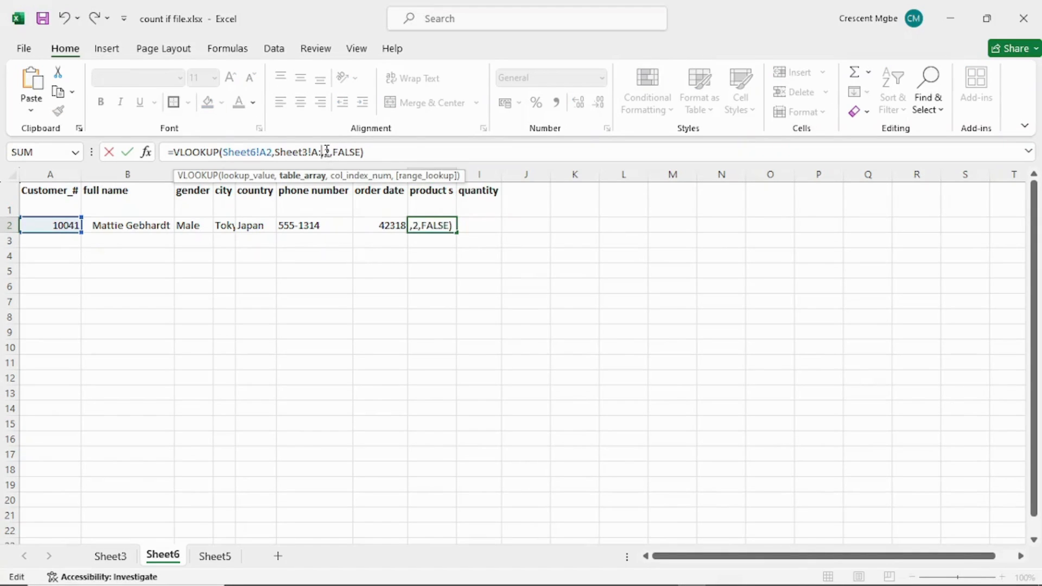
pyautogui.write('H')
pyautogui.press('Right')
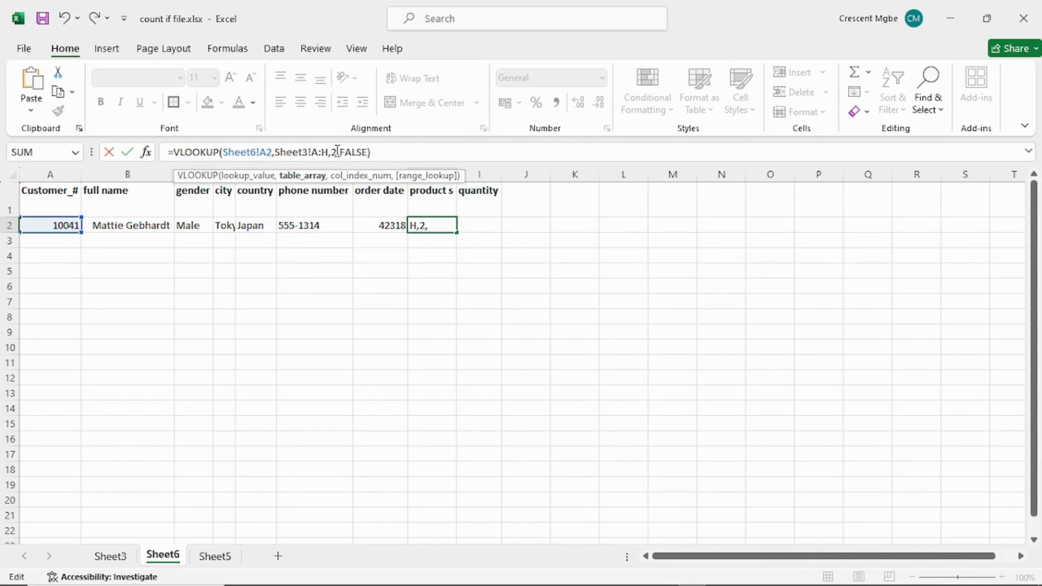
pyautogui.press('BackSpace')
pyautogui.write('8')
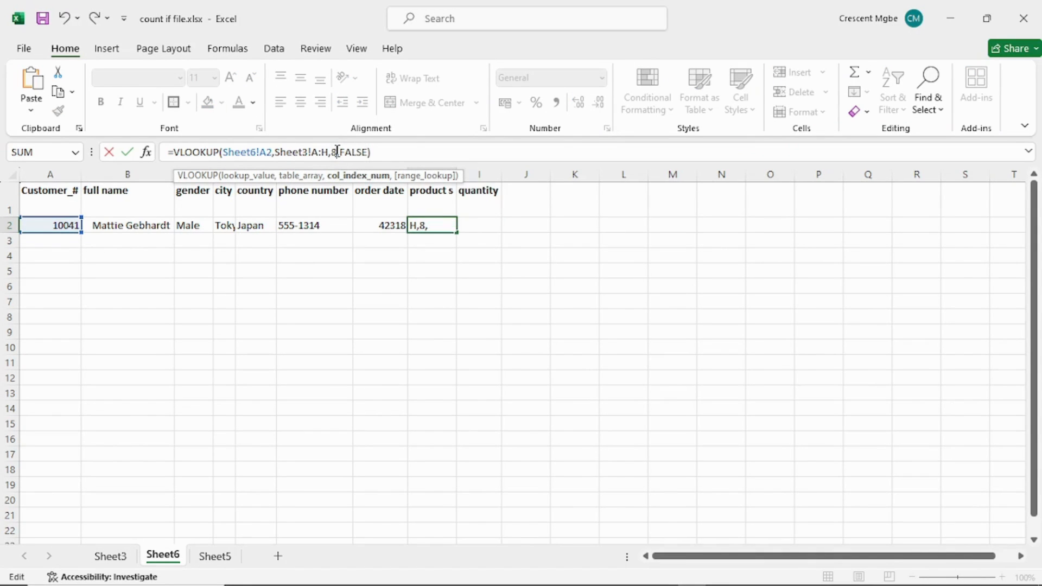
pyautogui.press('Return')
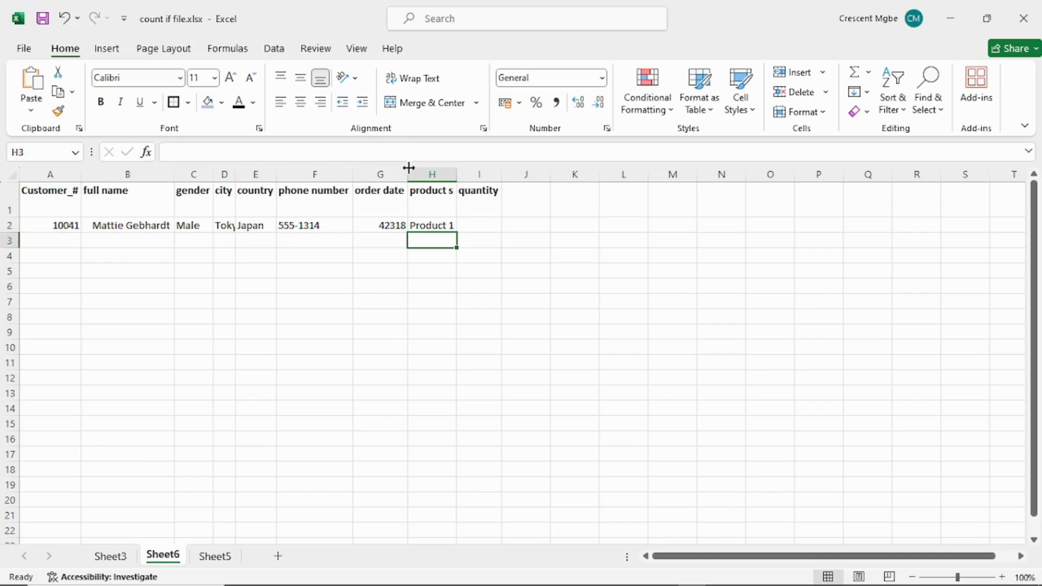
# Paste the VLOOKUP formula into I2 under the quantity header, with table array Sheet3!A:I and column index 9.
pyautogui.click(491, 223)
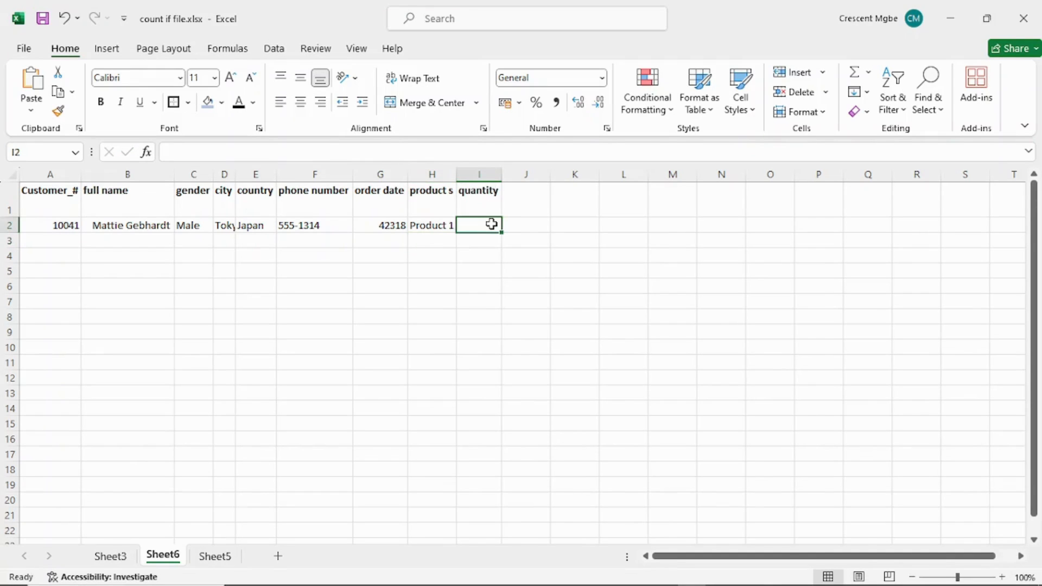
pyautogui.write('=VLOOKUP(Sheet6!A2,Sheet3!A:B,2,FALSE)')
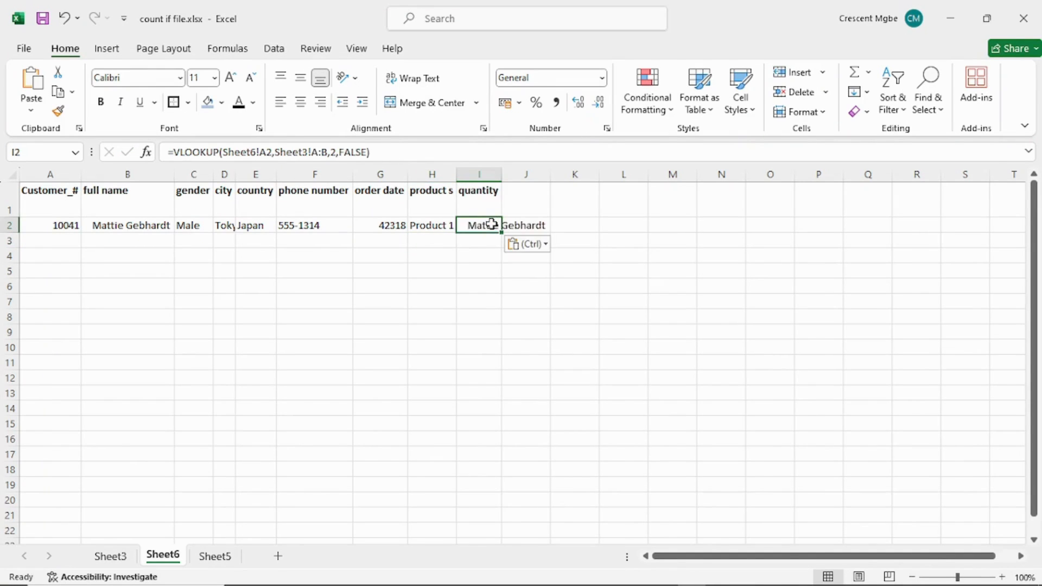
pyautogui.click(327, 152)
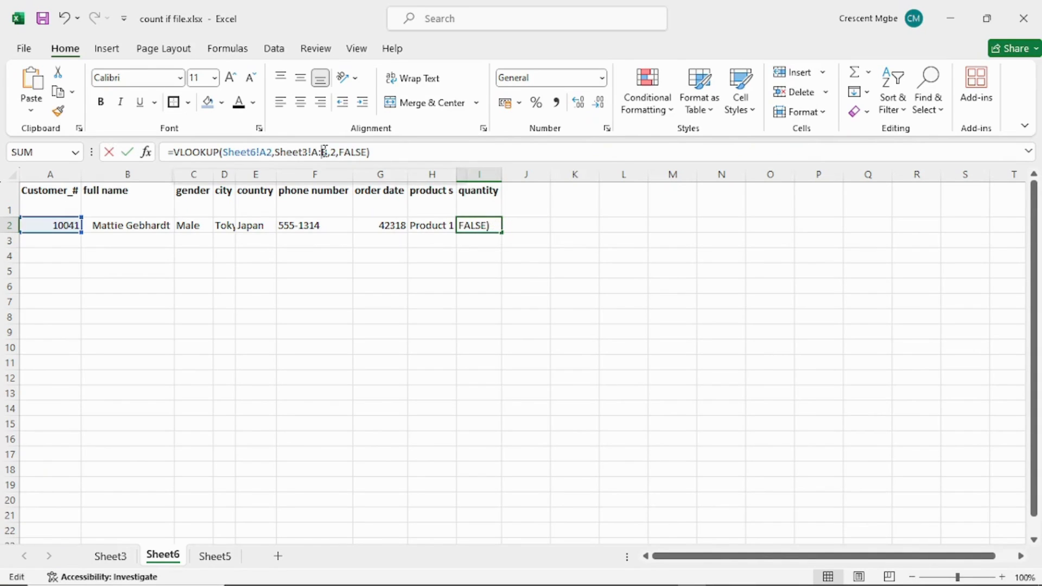
pyautogui.press('BackSpace')
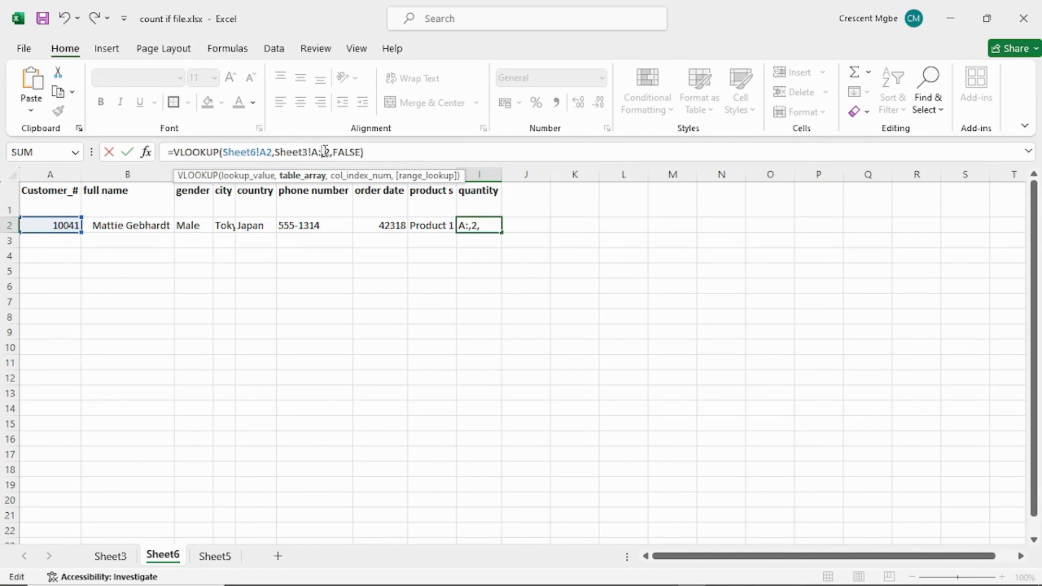
pyautogui.write('I')
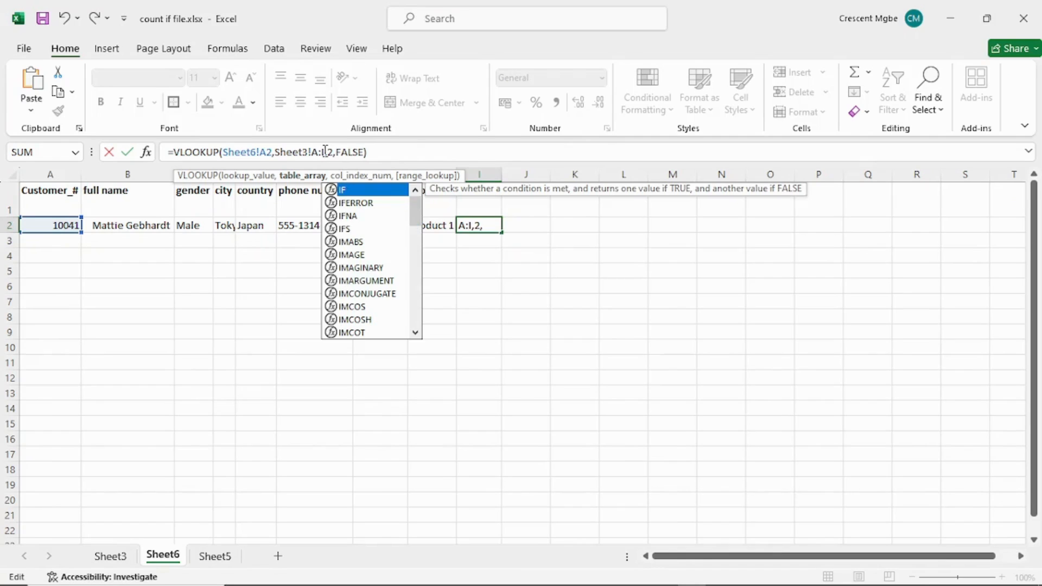
pyautogui.click(332, 154)
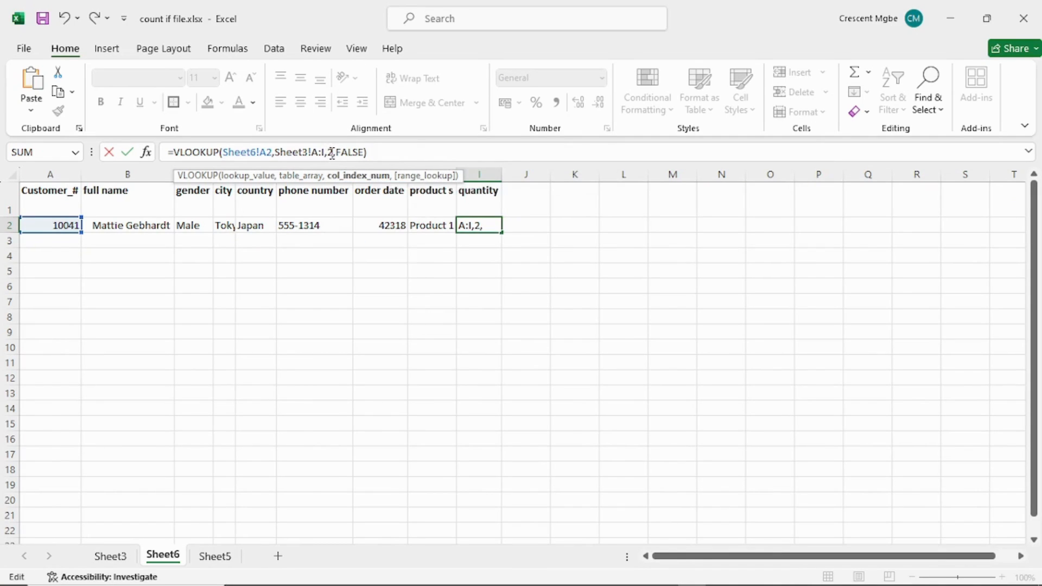
pyautogui.press('BackSpace')
pyautogui.write('9')
pyautogui.press('Return')
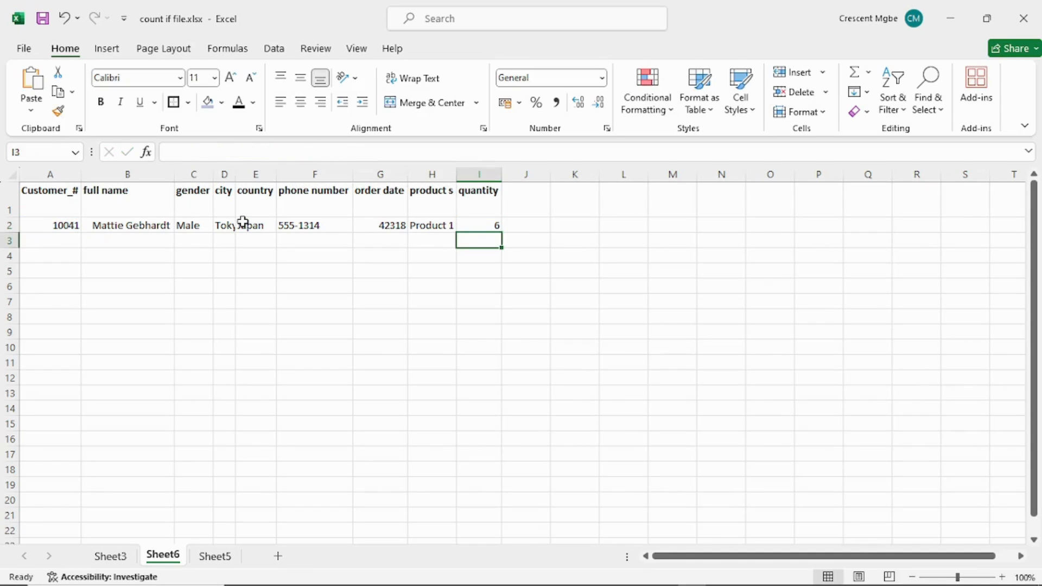
# Test the lookup by choosing the customer number from Sheet3 row 10 in A2's dropdown, followed by the first customer number in the list.
pyautogui.click(65, 226)
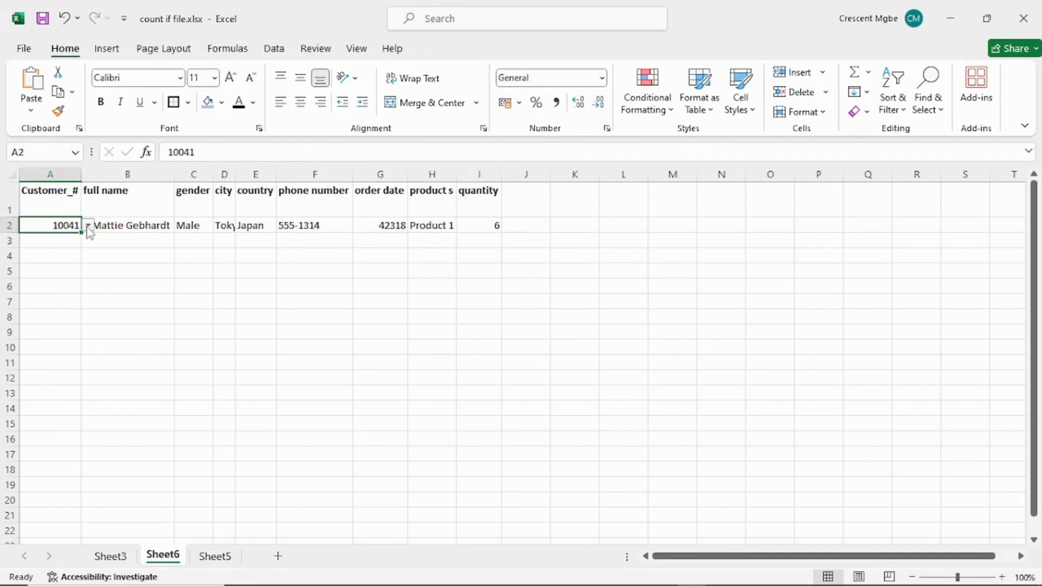
pyautogui.click(88, 225)
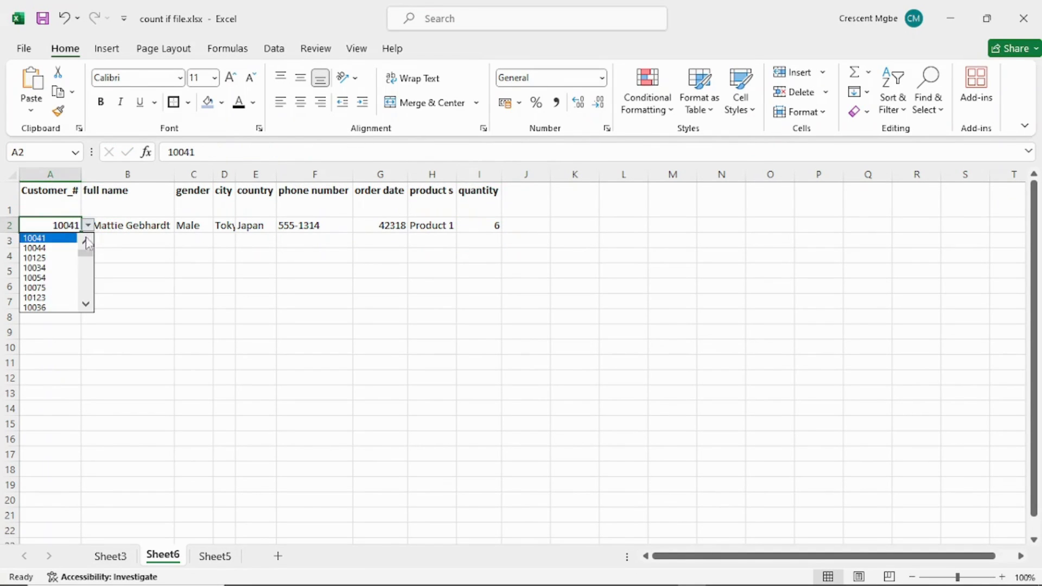
pyautogui.click(48, 307)
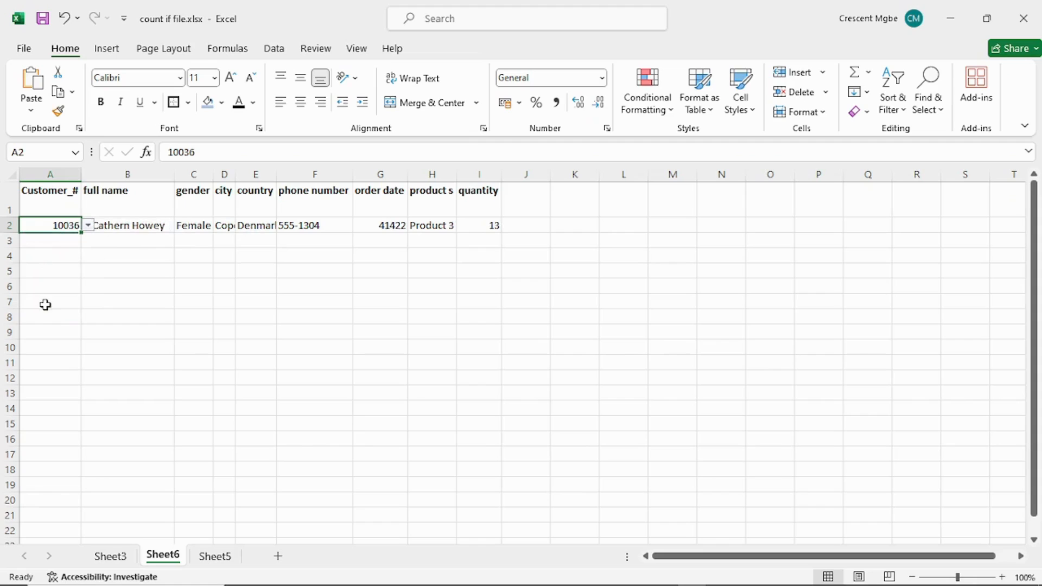
pyautogui.click(88, 225)
pyautogui.scroll(3, 43, 255)
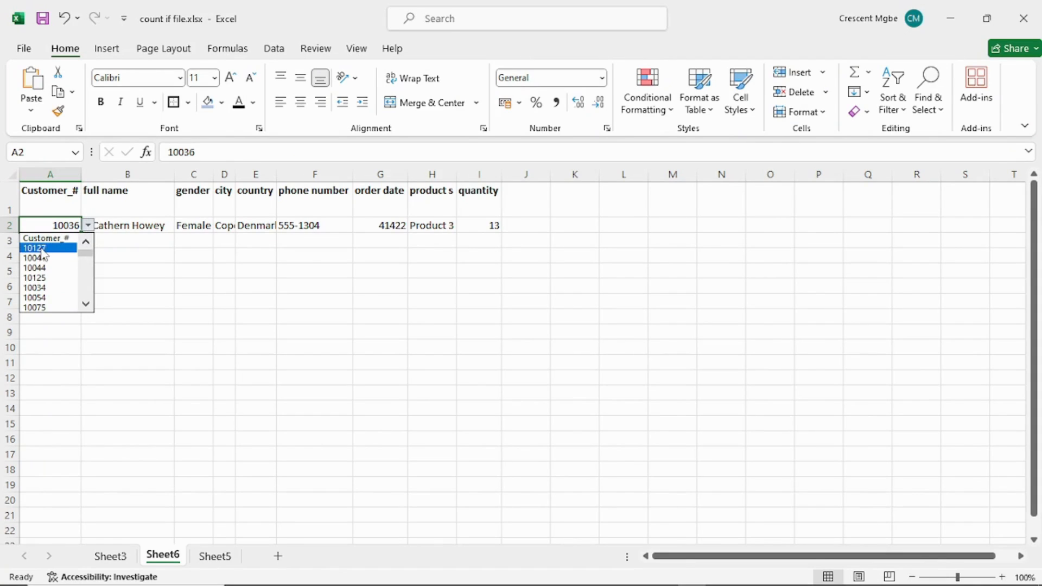
pyautogui.click(43, 249)
pyautogui.click(120, 240)
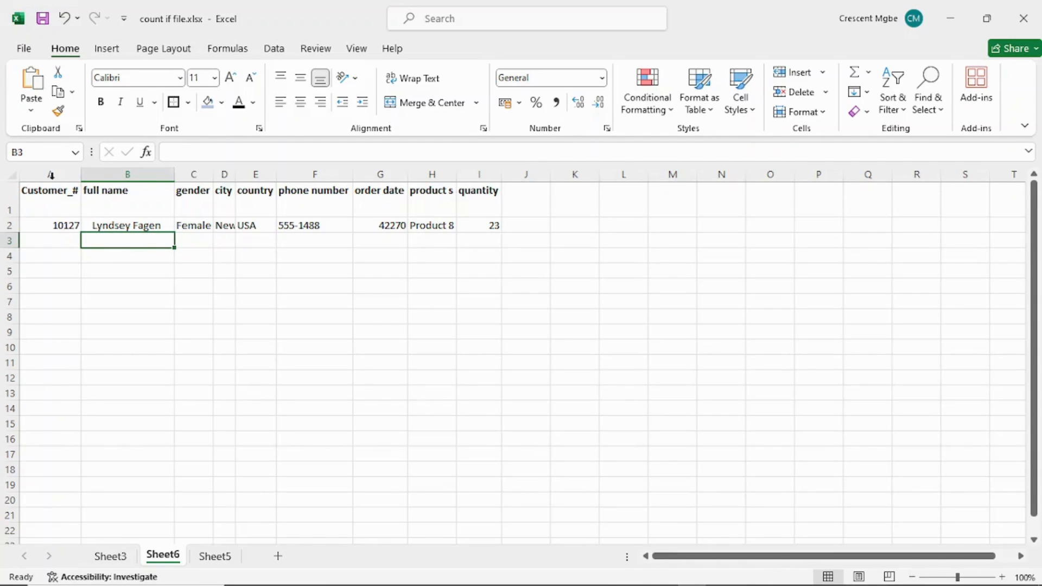
# Autofit the width of all columns on Sheet6 to their contents.
pyautogui.click(12, 174)
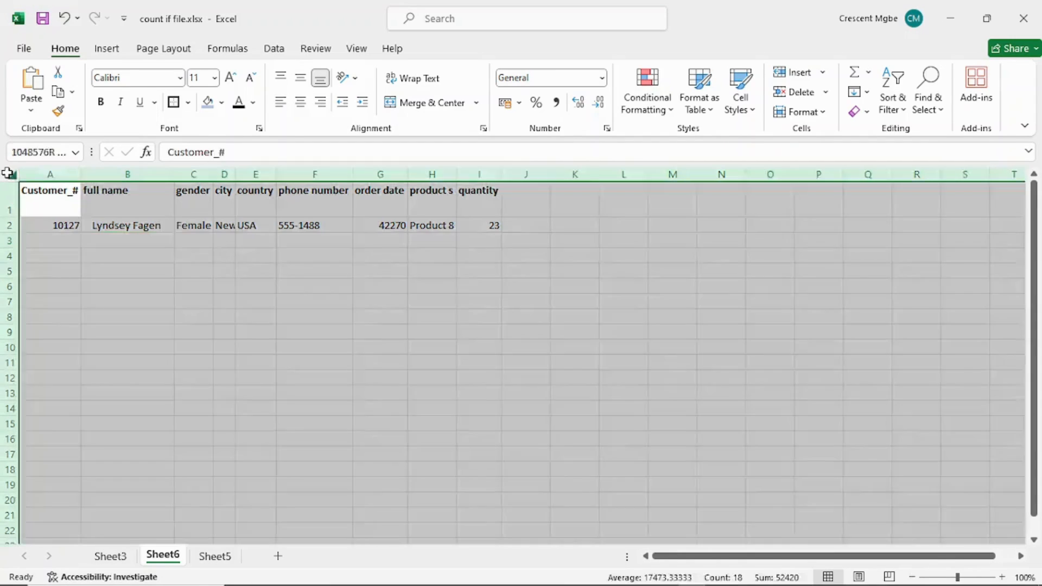
pyautogui.doubleClick(78, 176)
pyautogui.click(676, 286)
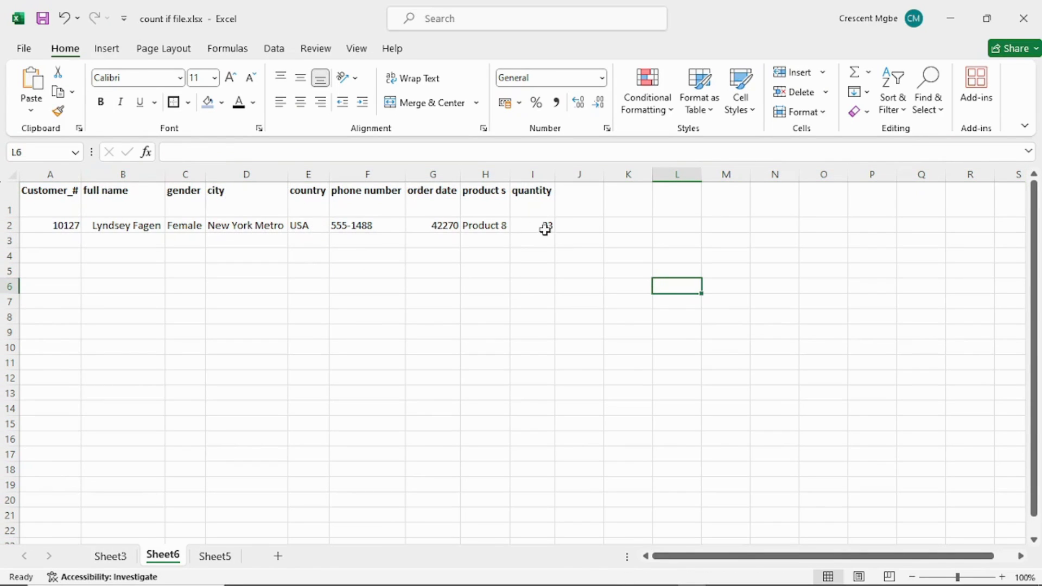
# Compare the looked-up record with Sheet3, and choose the seventh customer number from the A2 dropdown on Sheet6.
pyautogui.click(115, 556)
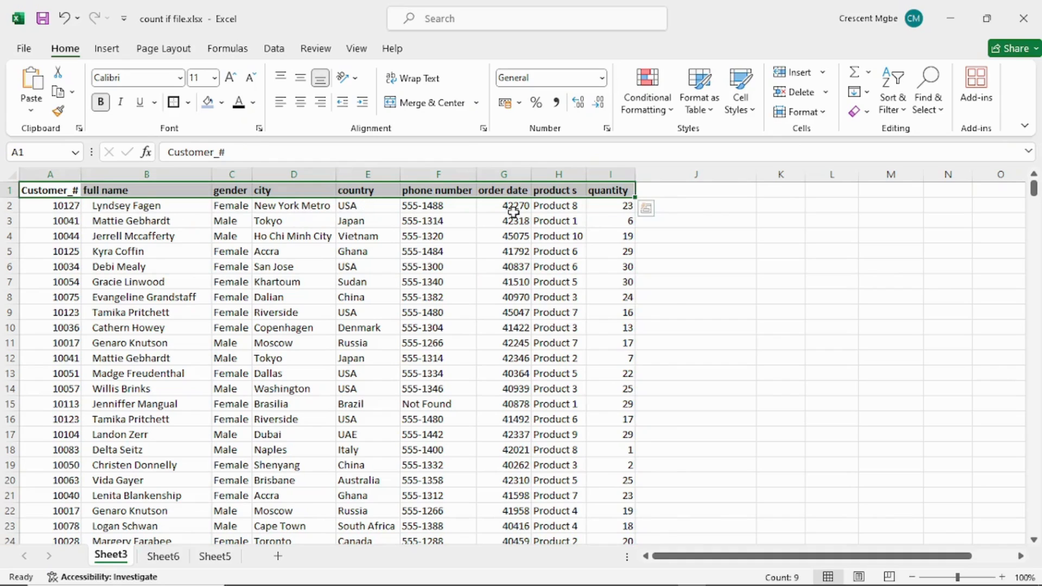
pyautogui.click(173, 557)
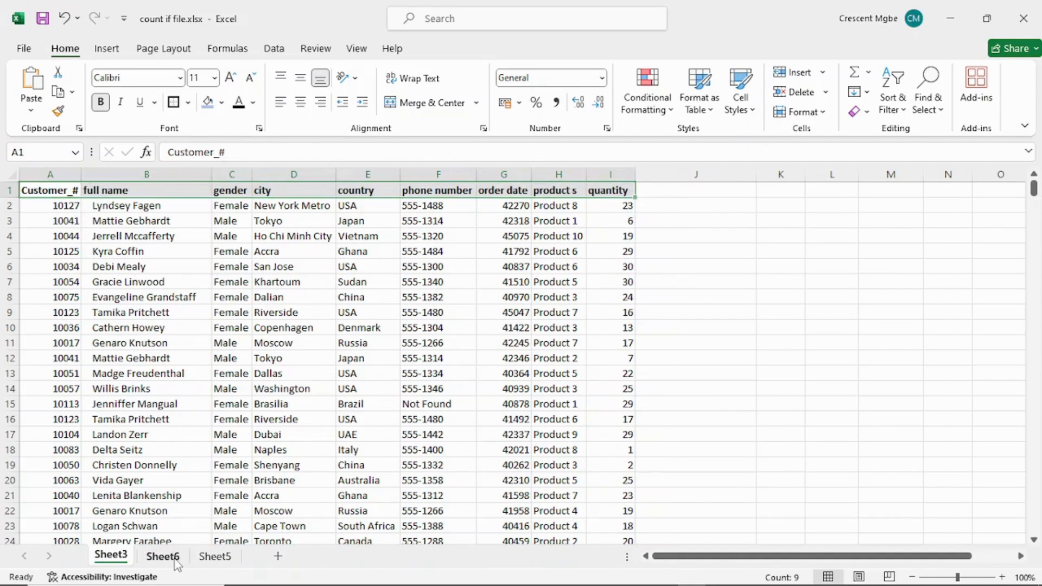
pyautogui.click(41, 224)
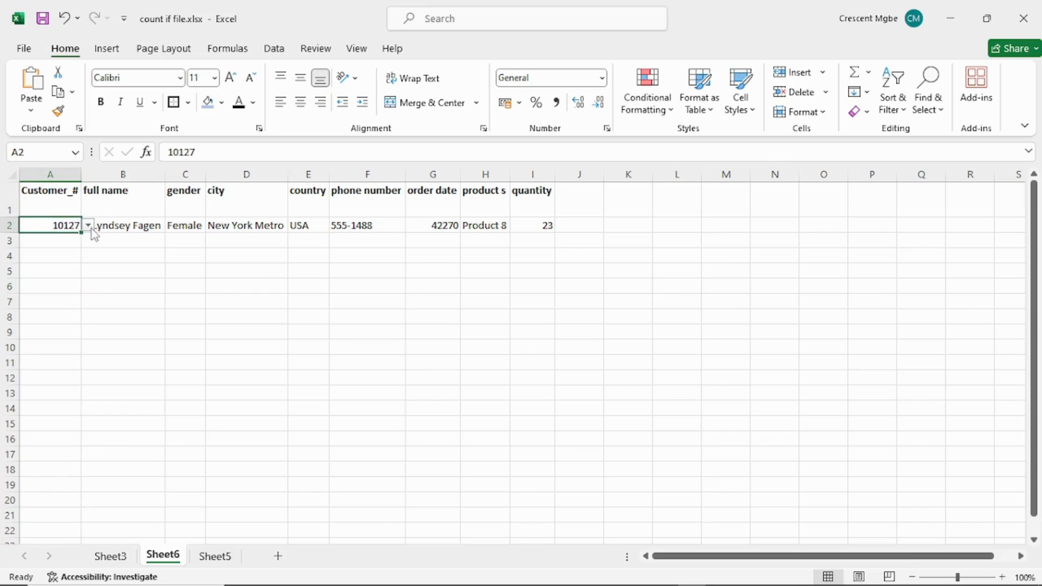
pyautogui.click(88, 224)
pyautogui.click(55, 298)
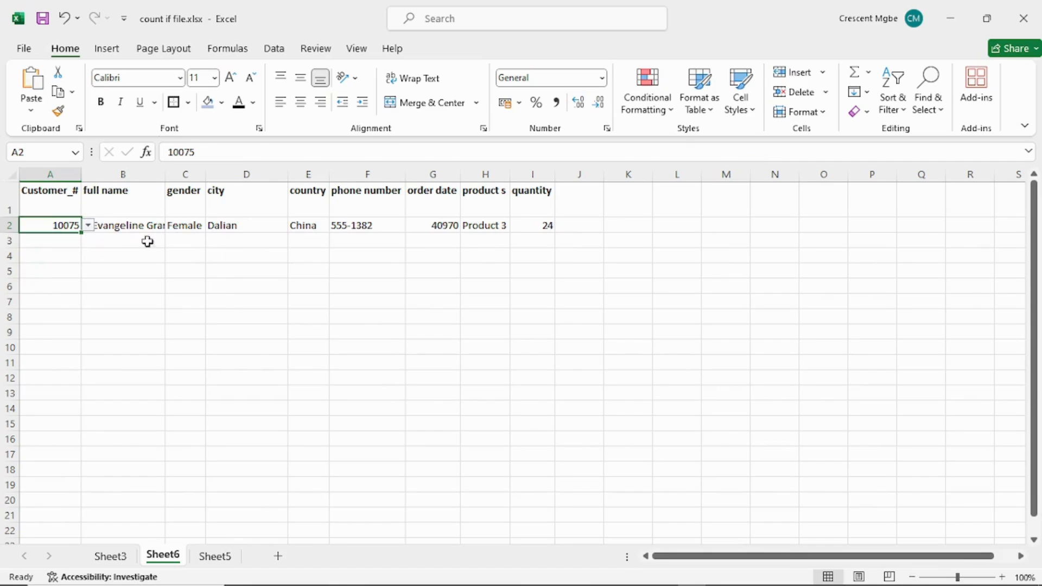
pyautogui.click(624, 226)
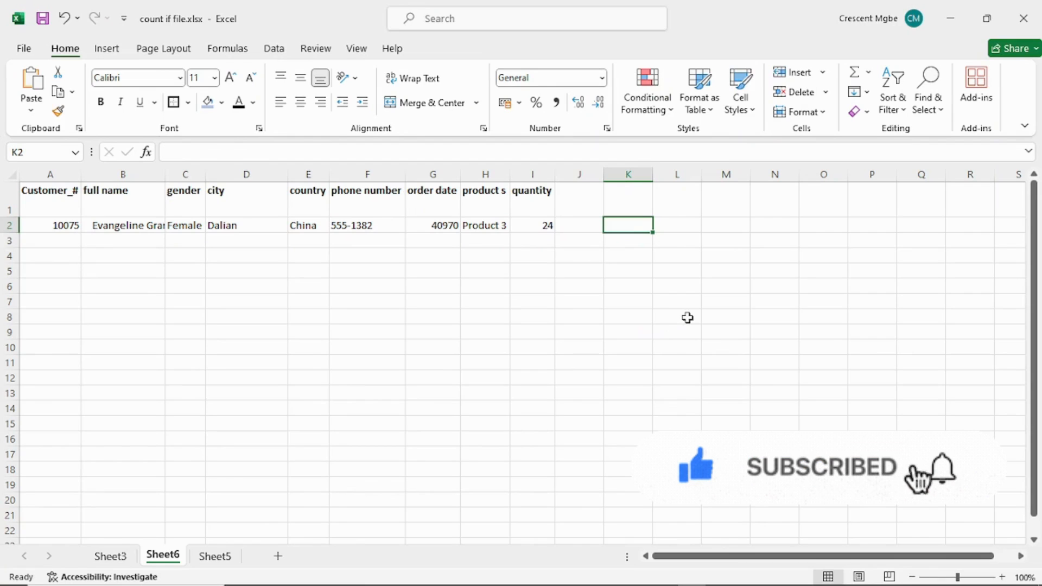
# Copy the customer number from cell A99 on Sheet3.
pyautogui.click(97, 559)
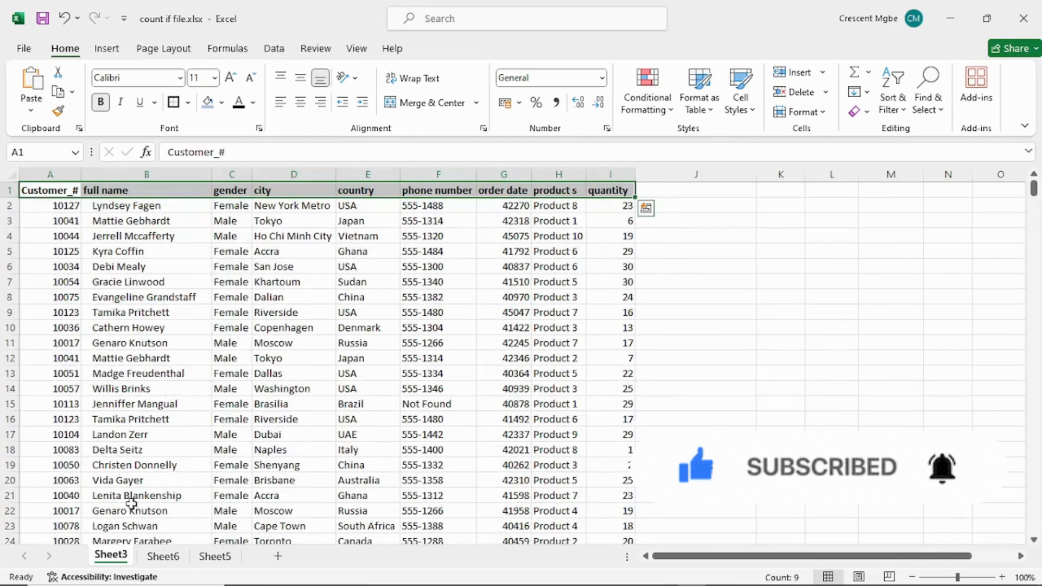
pyautogui.scroll(-2, 234, 275)
pyautogui.scroll(-19, 233, 275)
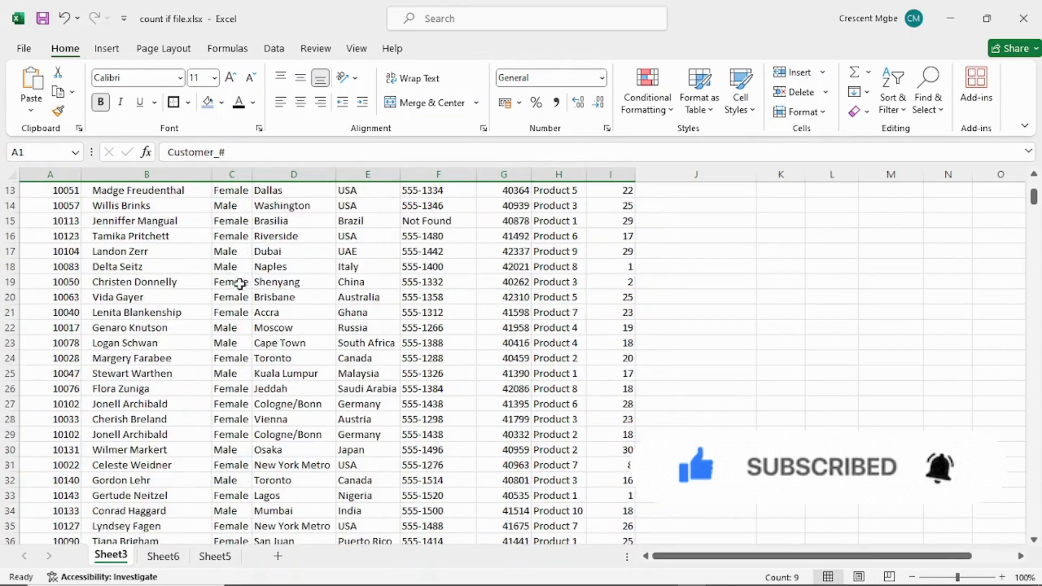
pyautogui.scroll(-17, 369, 304)
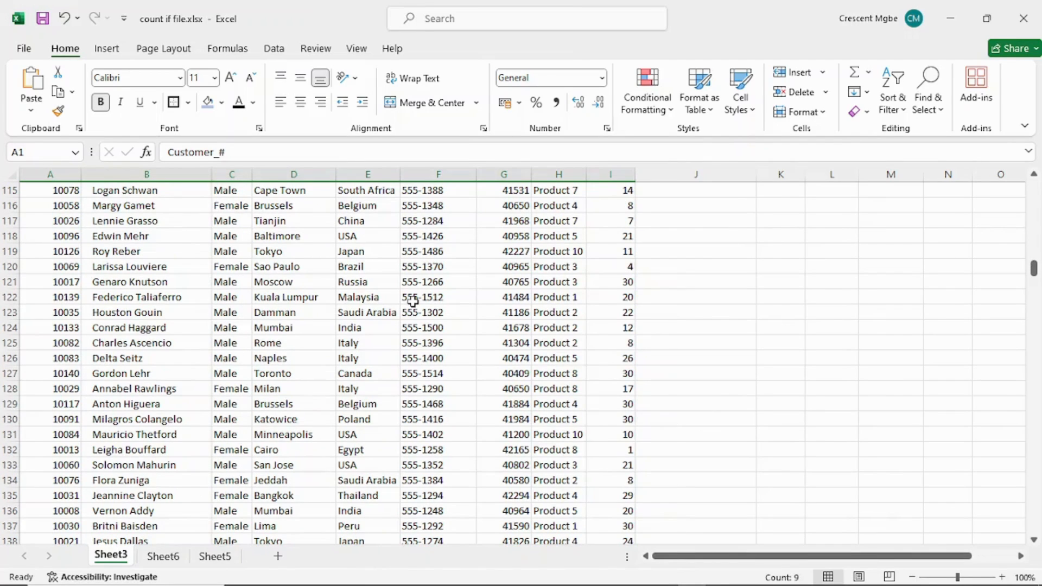
pyautogui.scroll(-12, 412, 301)
pyautogui.scroll(4, 349, 299)
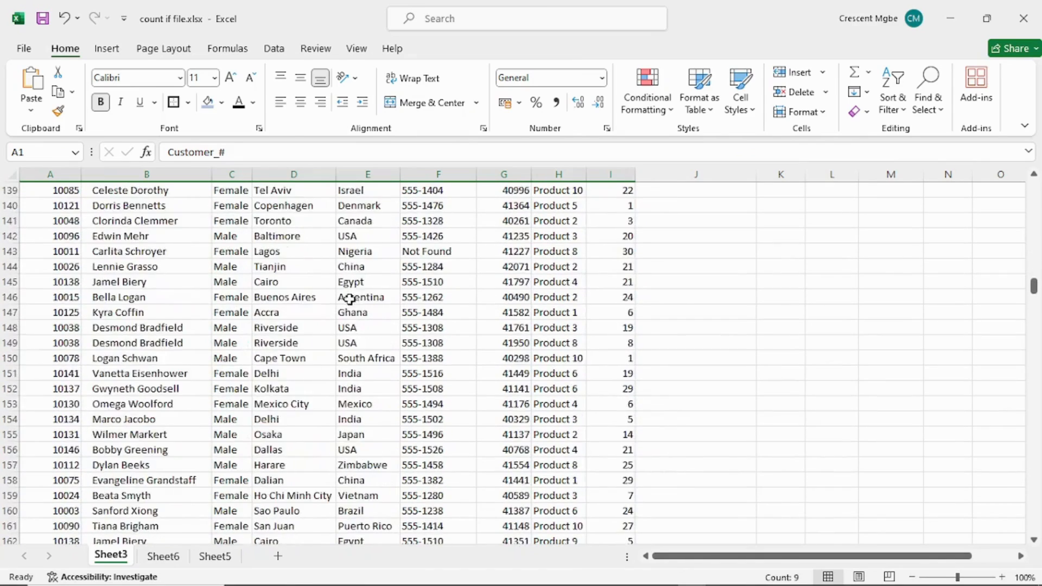
pyautogui.scroll(15, 349, 299)
pyautogui.click(73, 267)
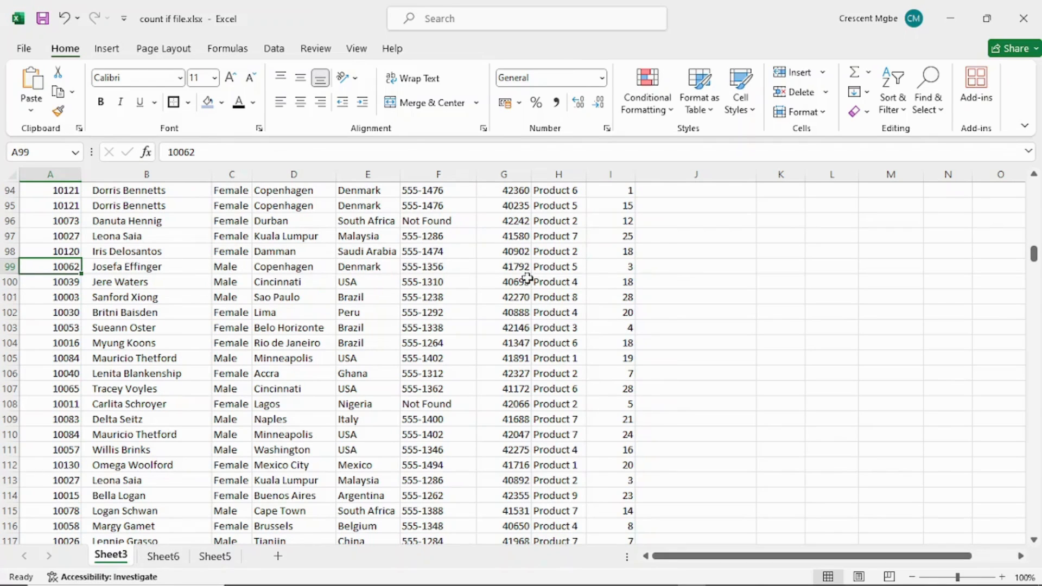
pyautogui.doubleClick(57, 268)
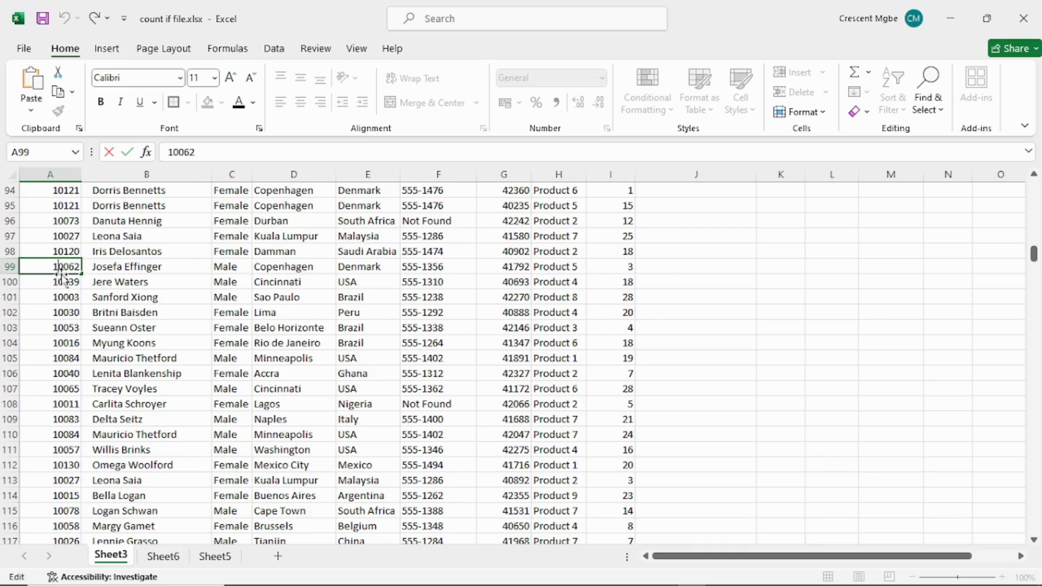
pyautogui.click(111, 268)
pyautogui.click(58, 268)
pyautogui.hotkey('ctrl', 'c')
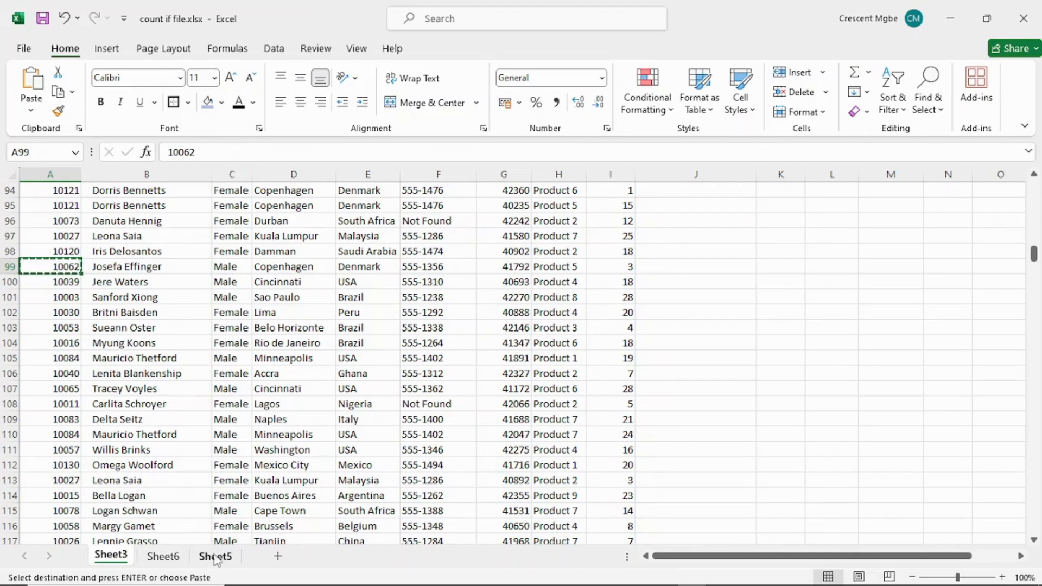
# Clear the customer number in A2 on Sheet6 and paste the copied customer number in its place.
pyautogui.click(162, 556)
pyautogui.doubleClick(47, 227)
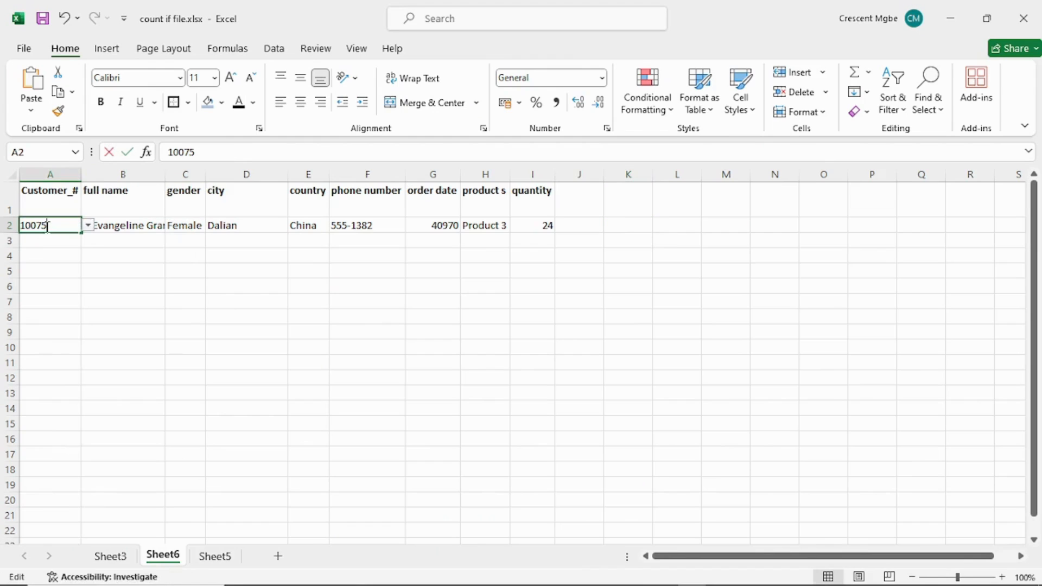
pyautogui.press('BackSpace')
pyautogui.press('BackSpace')
pyautogui.press('BackSpace')
pyautogui.press('BackSpace')
pyautogui.press('BackSpace')
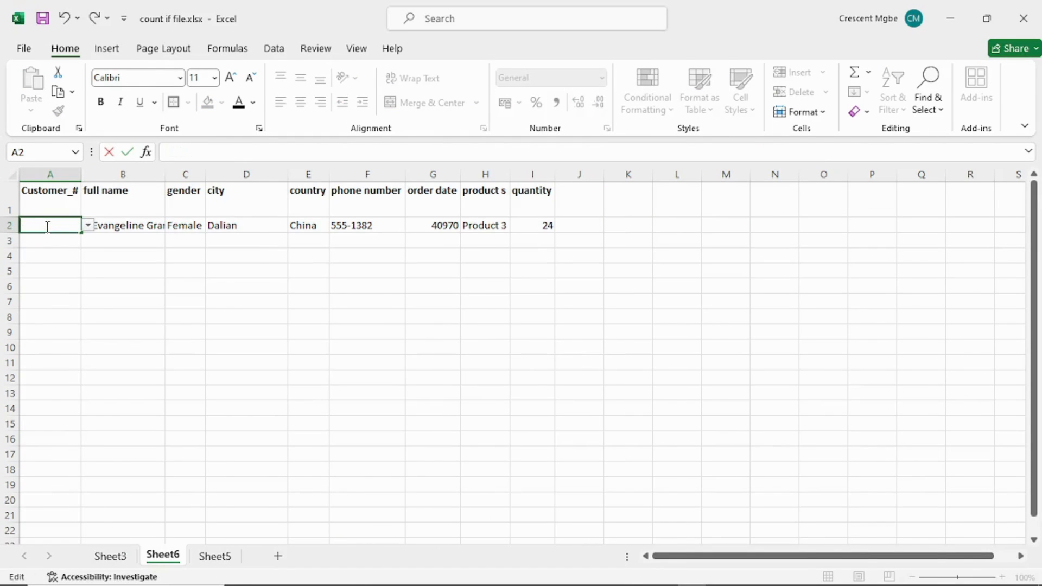
pyautogui.hotkey('ctrl', 'Return')
pyautogui.hotkey('ctrl', 'v')
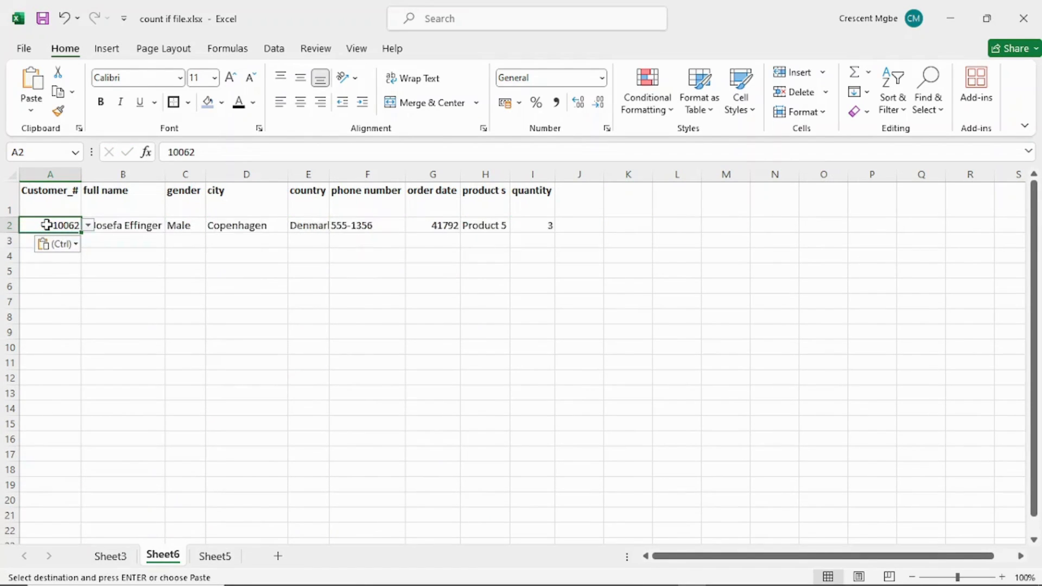
# Test the lookup on Sheet6 by choosing three different customer numbers in turn from the A2 dropdown, ending with the sixth one listed.
pyautogui.click(585, 226)
pyautogui.click(763, 235)
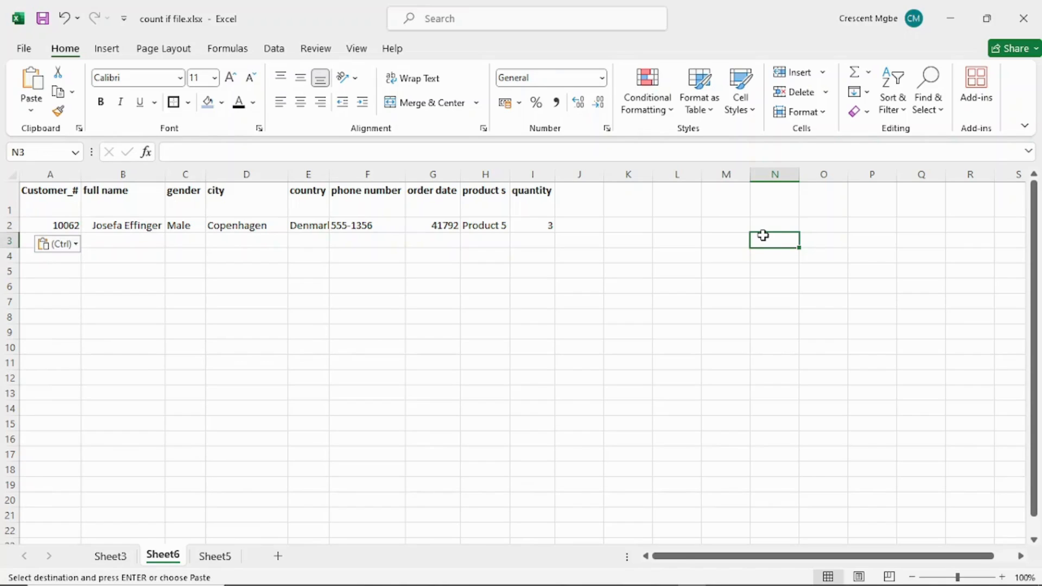
pyautogui.click(58, 226)
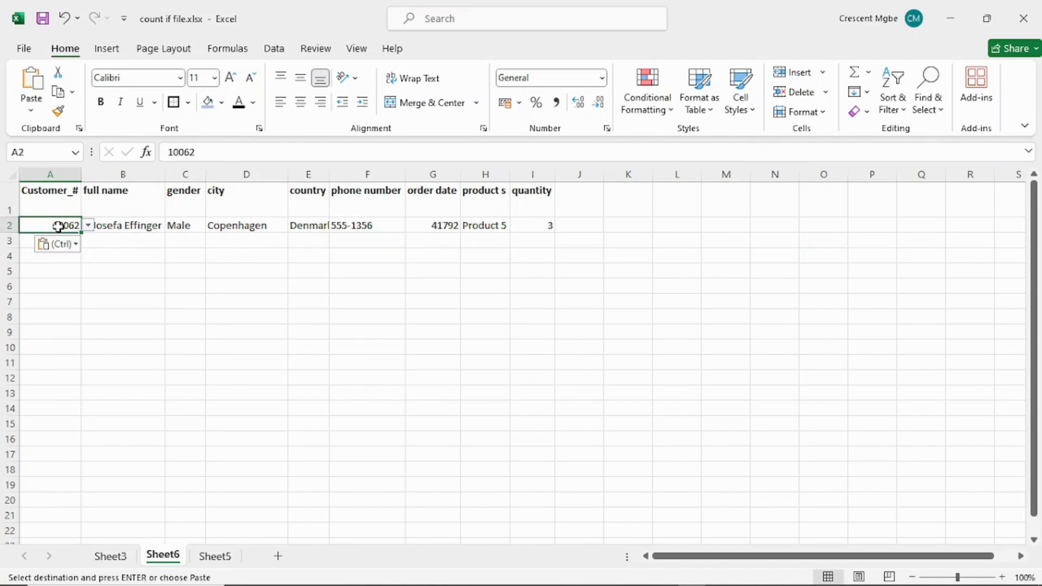
pyautogui.click(93, 227)
pyautogui.click(51, 226)
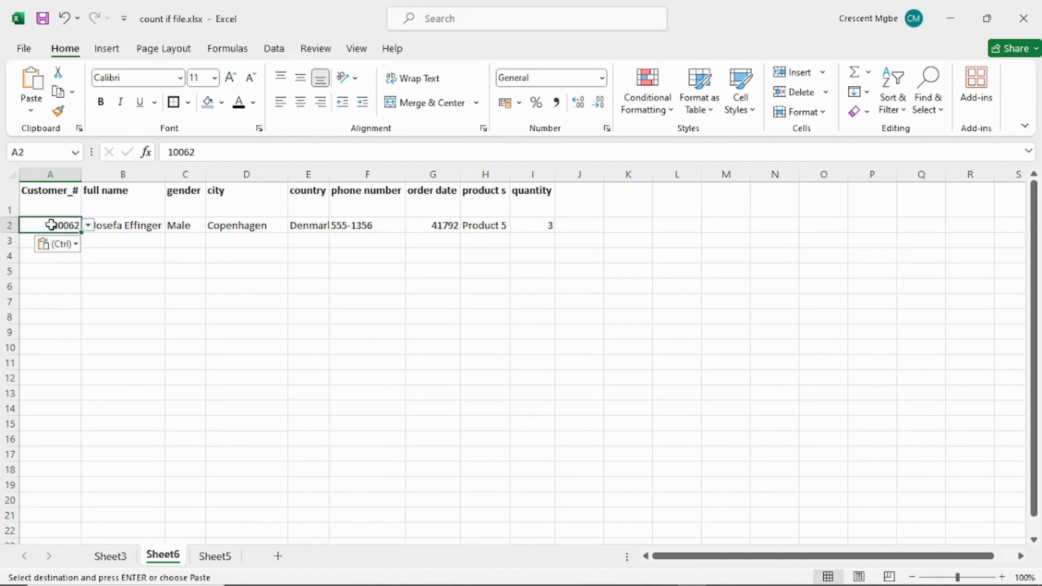
pyautogui.click(87, 225)
pyautogui.click(54, 289)
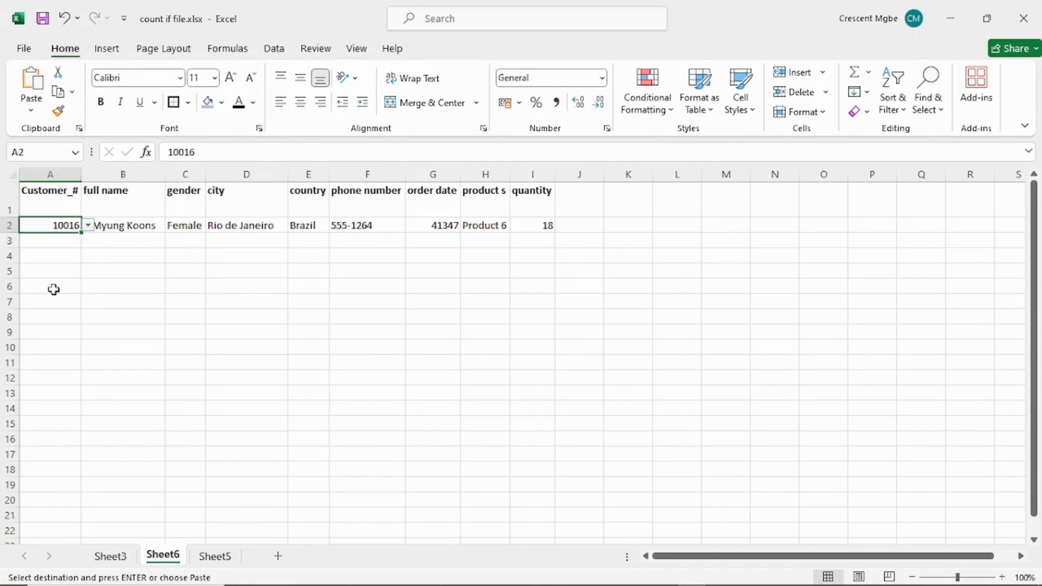
pyautogui.click(88, 225)
pyautogui.click(51, 287)
pyautogui.click(88, 225)
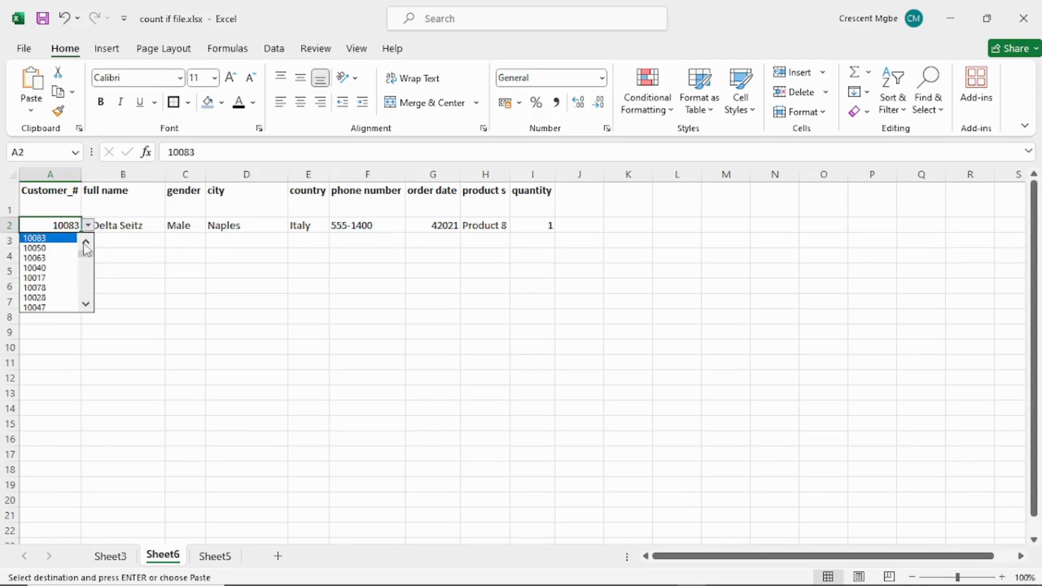
pyautogui.click(46, 287)
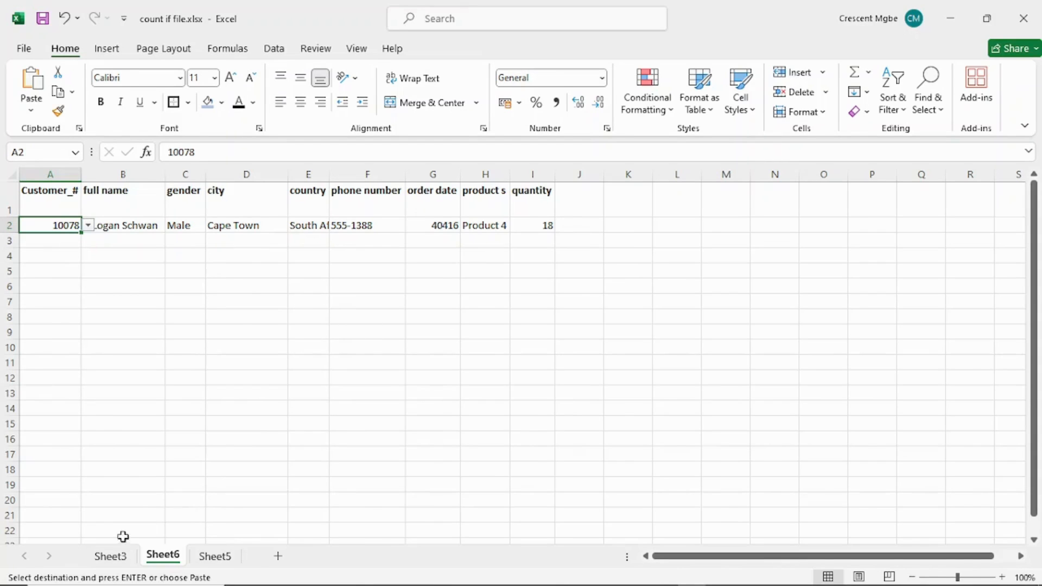
# Enter 1, 2, 3, 4 and 4 across cells K107 to O107 on Sheet3, and select that run of cells.
pyautogui.click(110, 556)
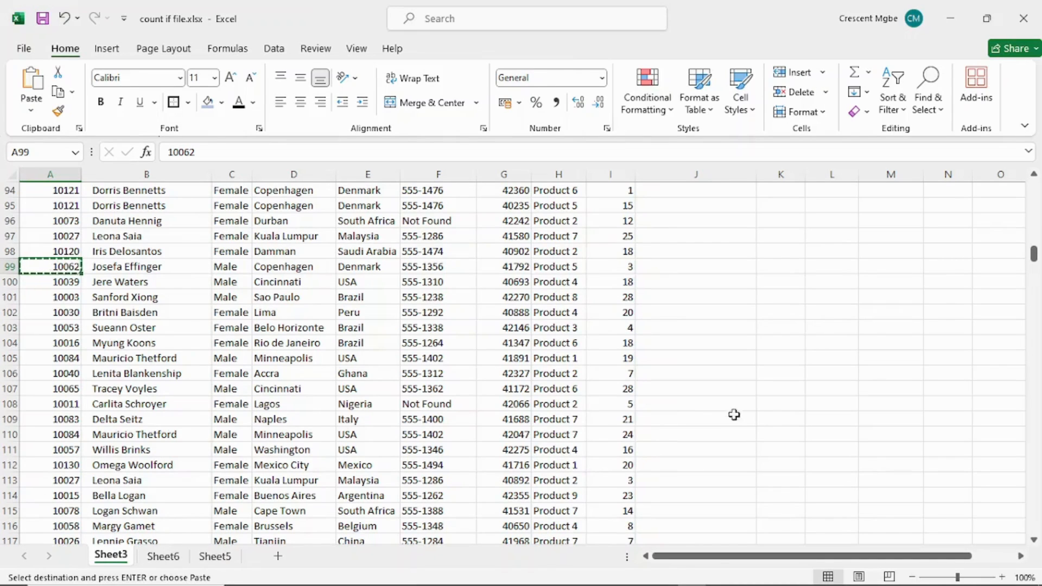
pyautogui.click(783, 391)
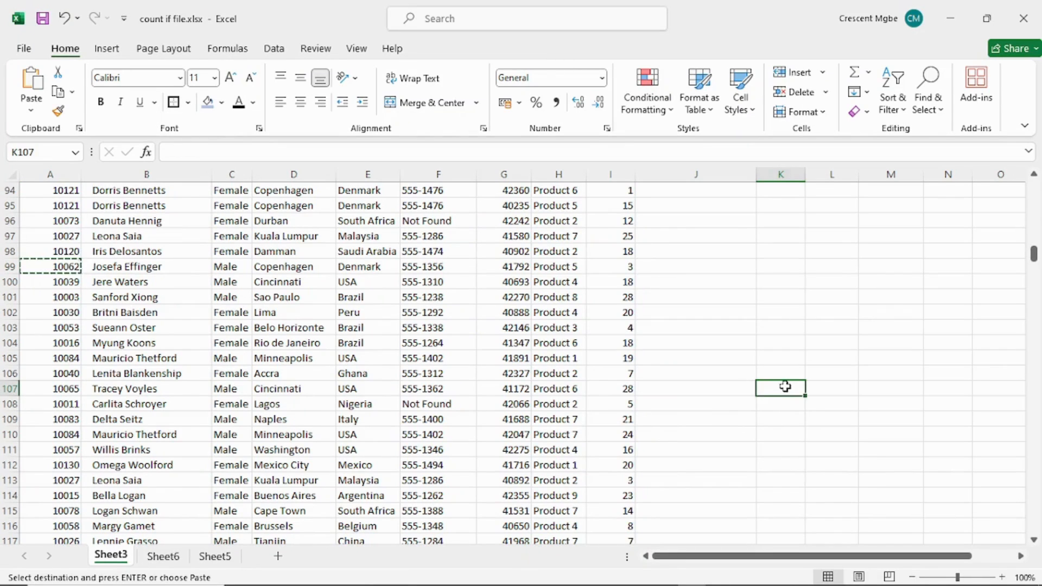
pyautogui.write('1')
pyautogui.click(833, 390)
pyautogui.write('2')
pyautogui.click(889, 388)
pyautogui.write('3')
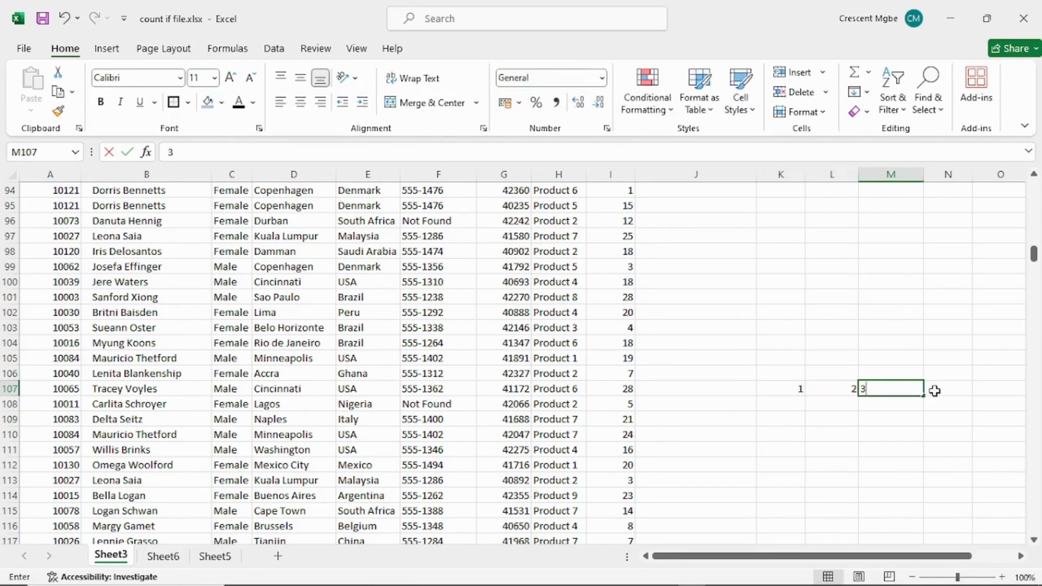
pyautogui.click(932, 388)
pyautogui.write('4')
pyautogui.click(1007, 386)
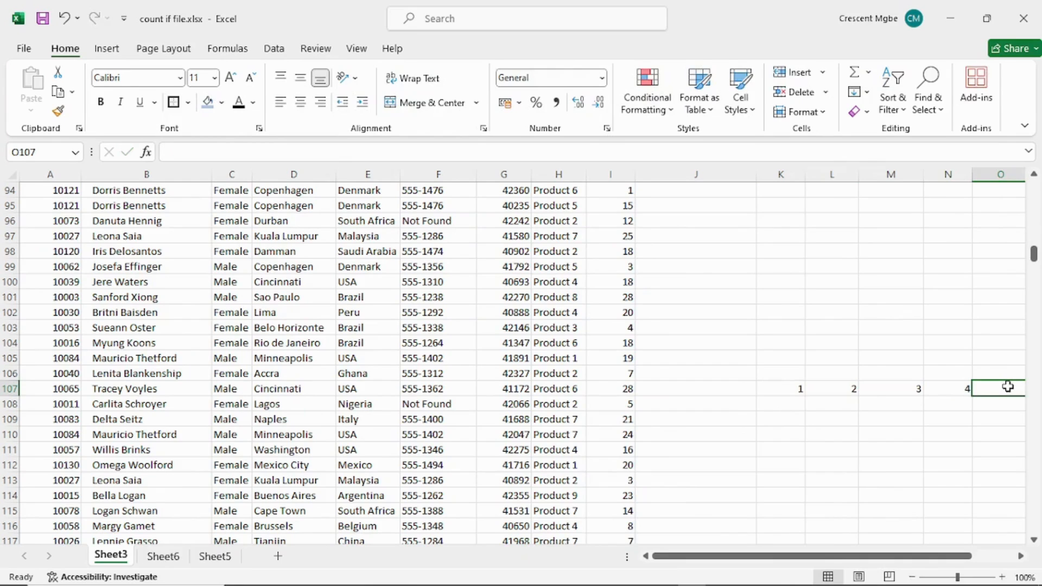
pyautogui.write('4')
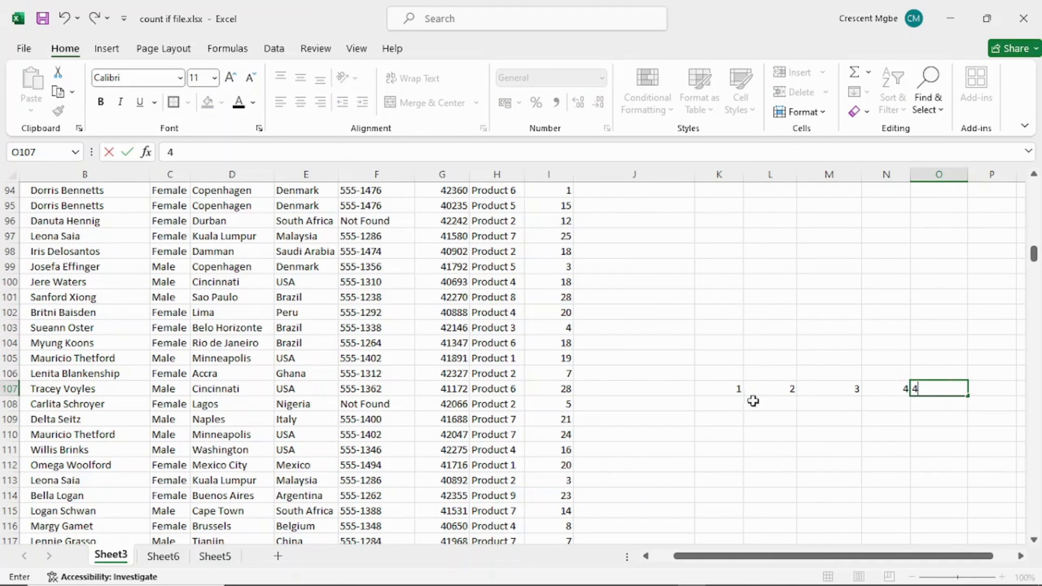
pyautogui.moveTo(720, 391); pyautogui.dragTo(1016, 390)
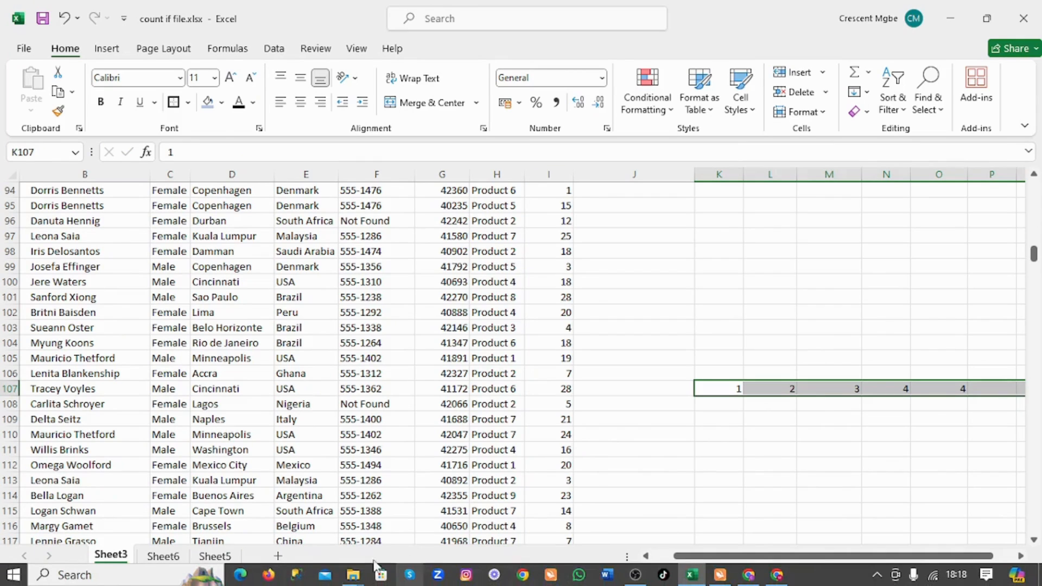
# Return from Sheet3 to Sheet6 and choose another customer number from the A2 dropdown.
pyautogui.click(162, 555)
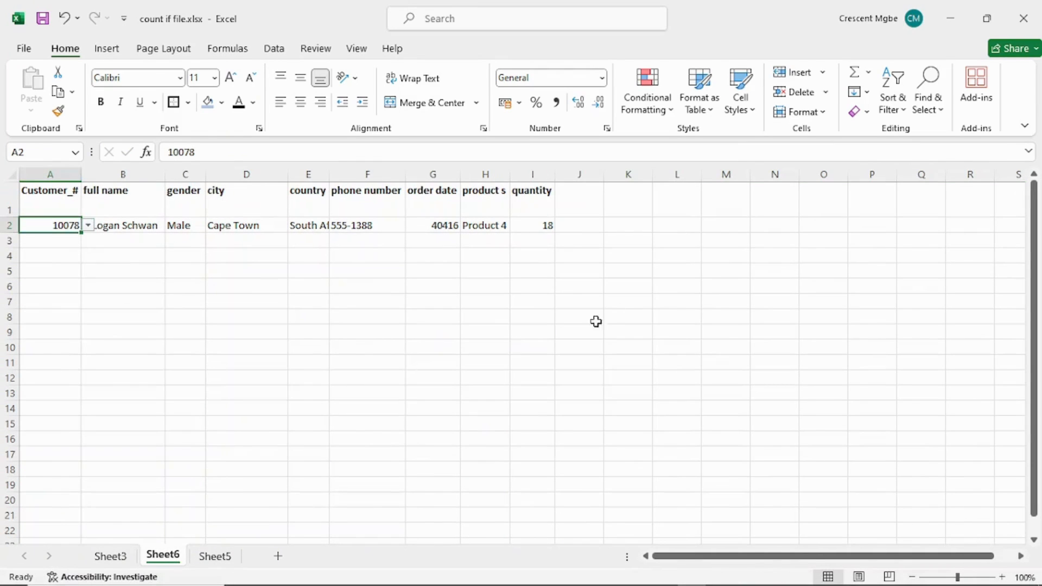
pyautogui.click(631, 298)
pyautogui.click(113, 557)
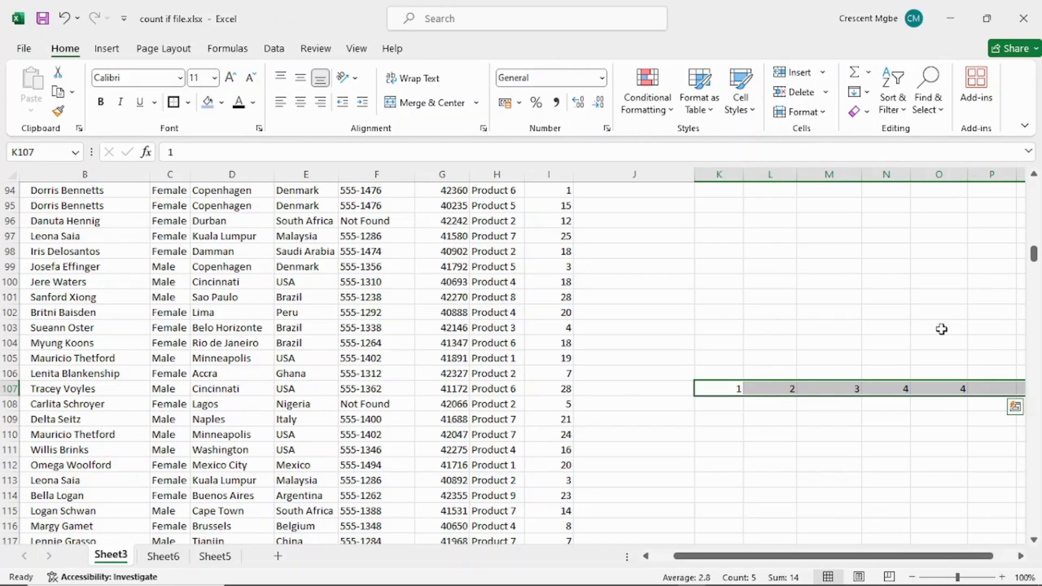
pyautogui.click(163, 556)
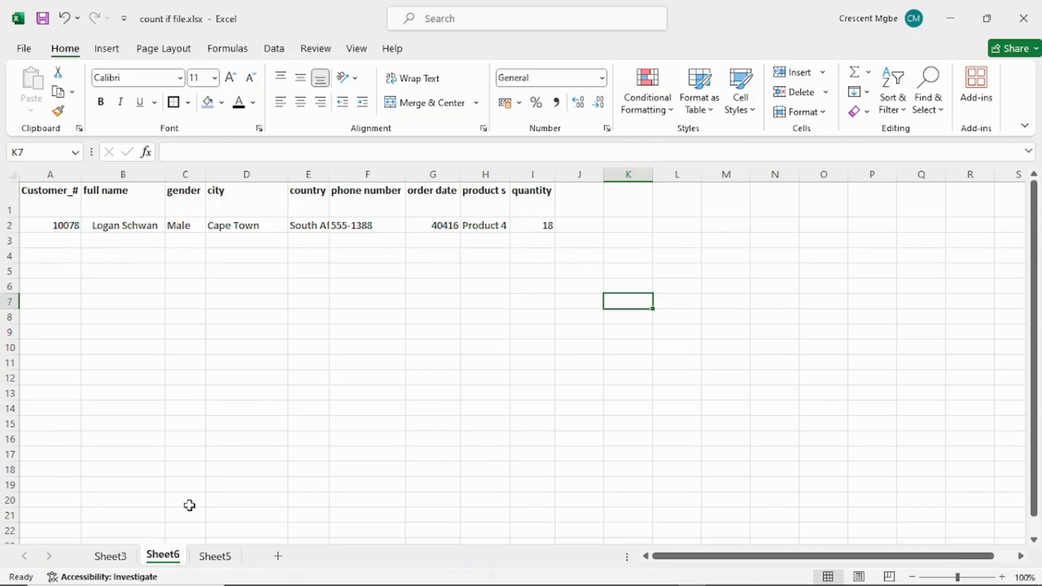
pyautogui.click(70, 226)
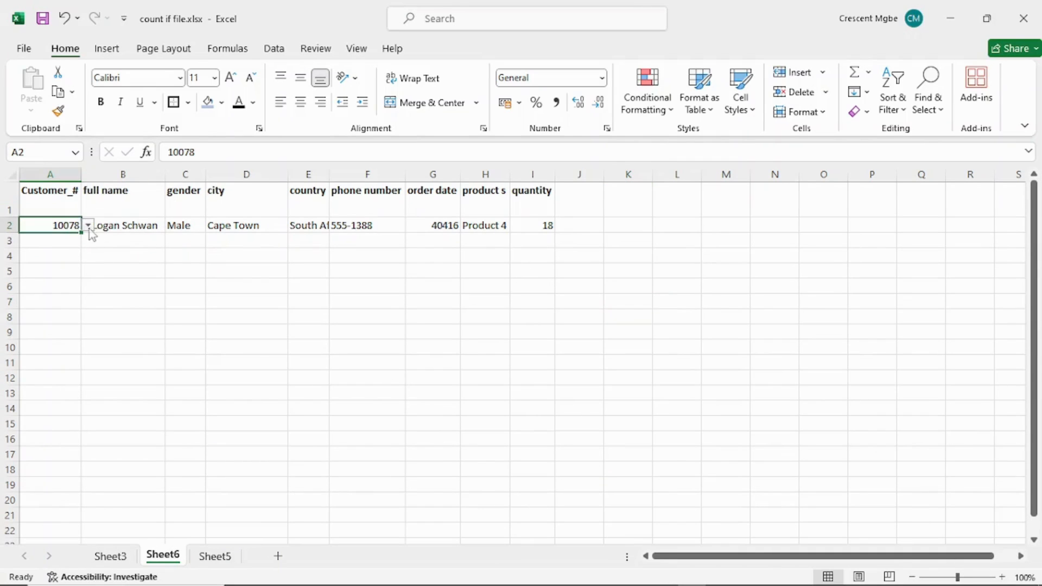
pyautogui.click(88, 225)
pyautogui.click(63, 274)
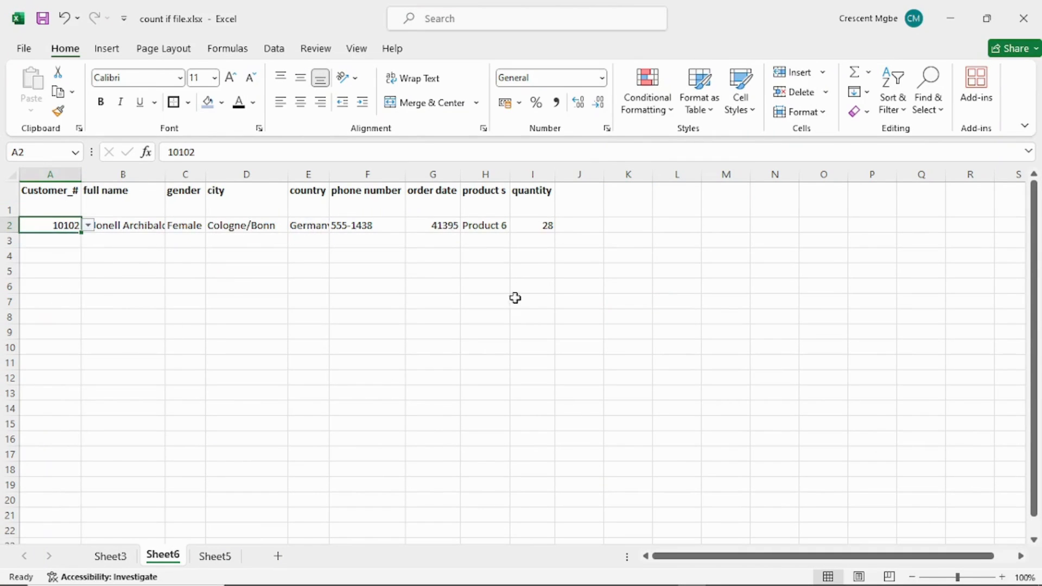
pyautogui.click(675, 267)
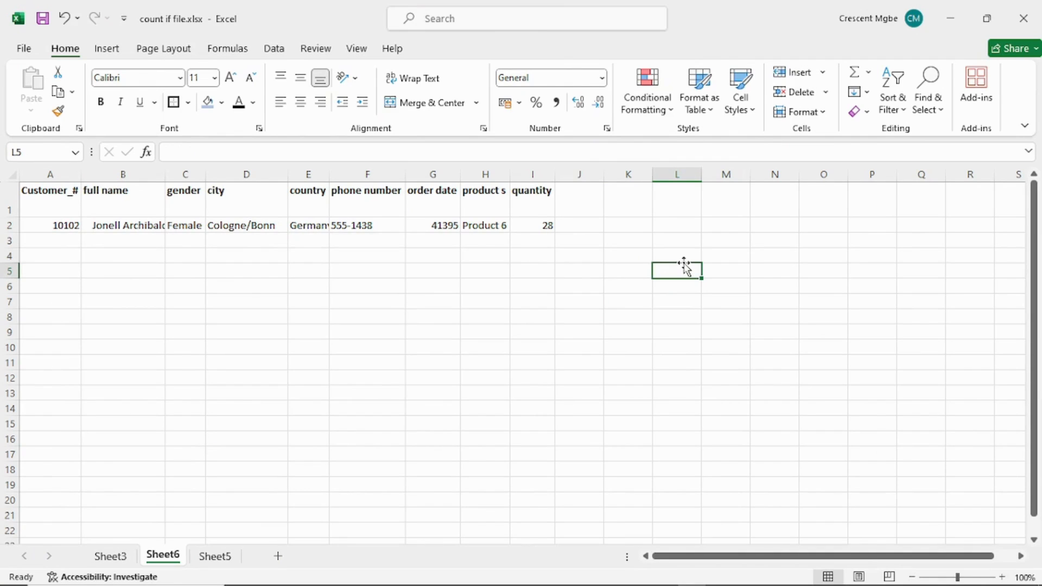